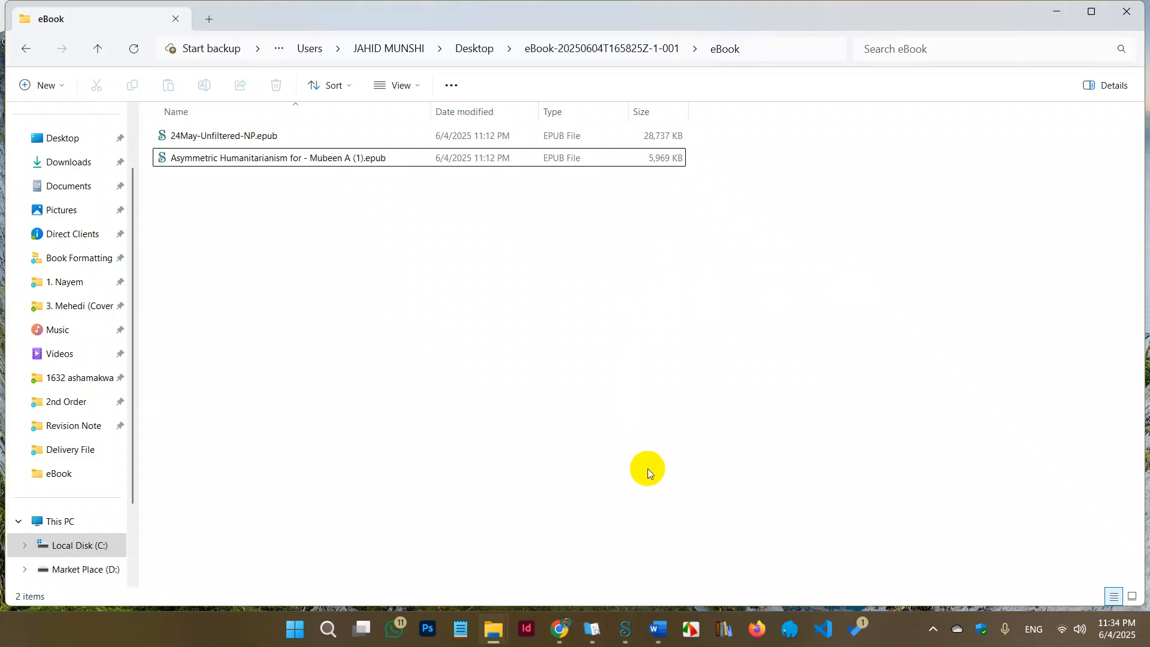
Switch to the Unfiltered NP book in Kindle Previewer and examine the page breaks around Chapter 8 and "Understanding Your Clinic Team Structure"
{"action": "left_click", "coordinate": [598, 635]}
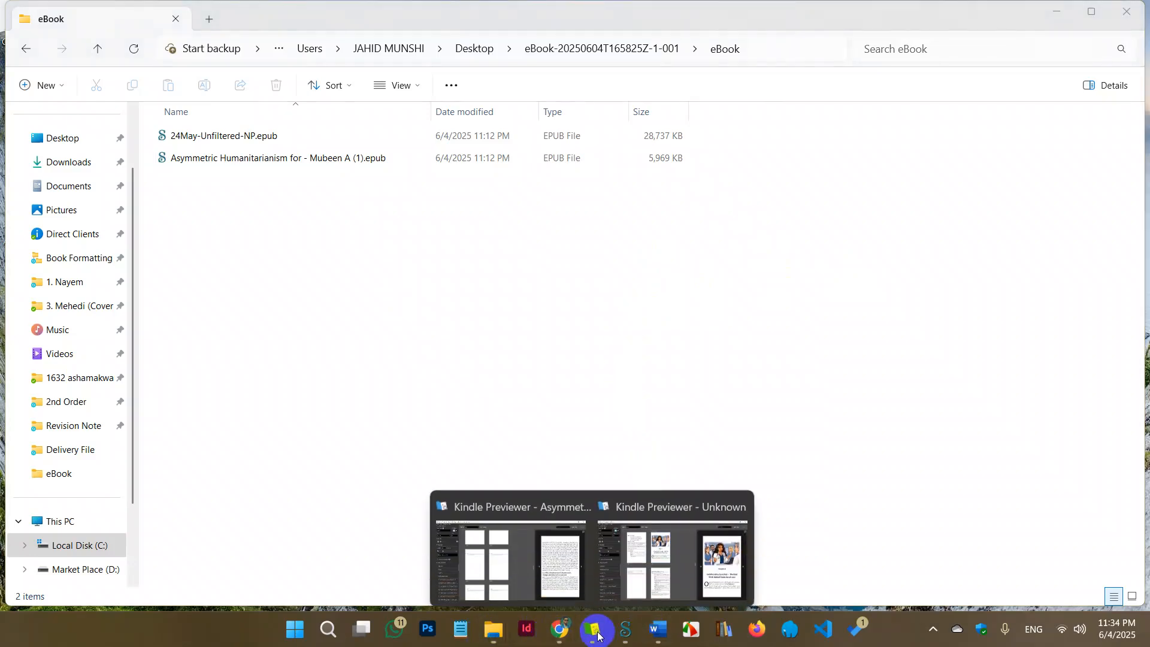
{"action": "left_click", "coordinate": [672, 566]}
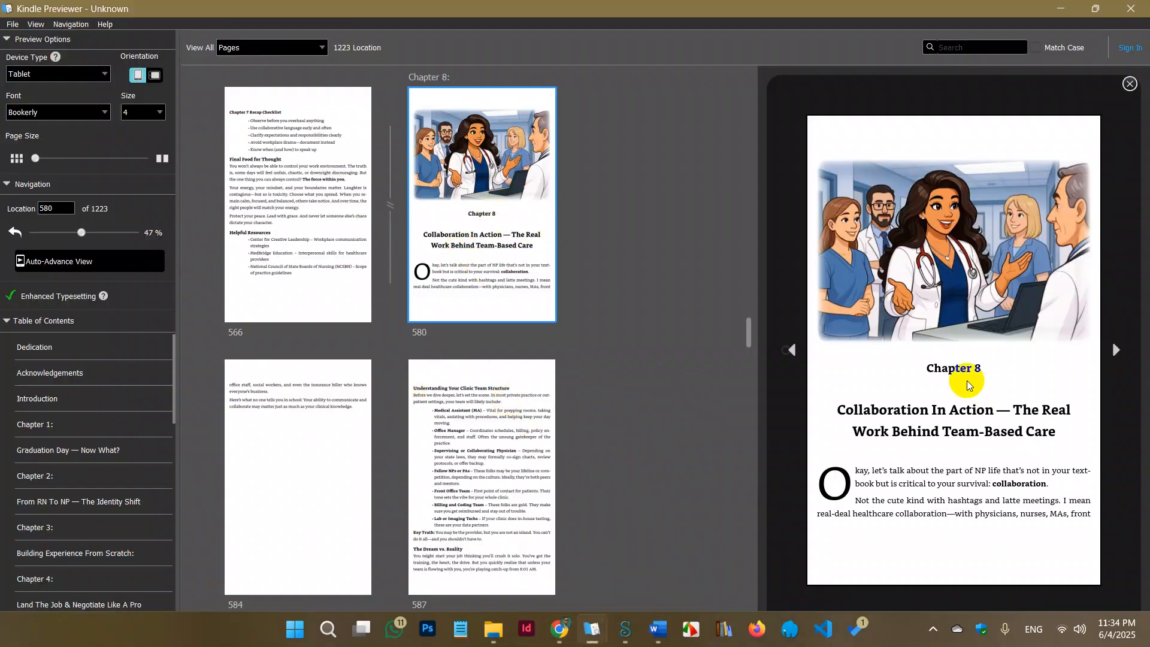
{"action": "left_click_drag", "start_coordinate": [930, 370], "coordinate": [1075, 441]}
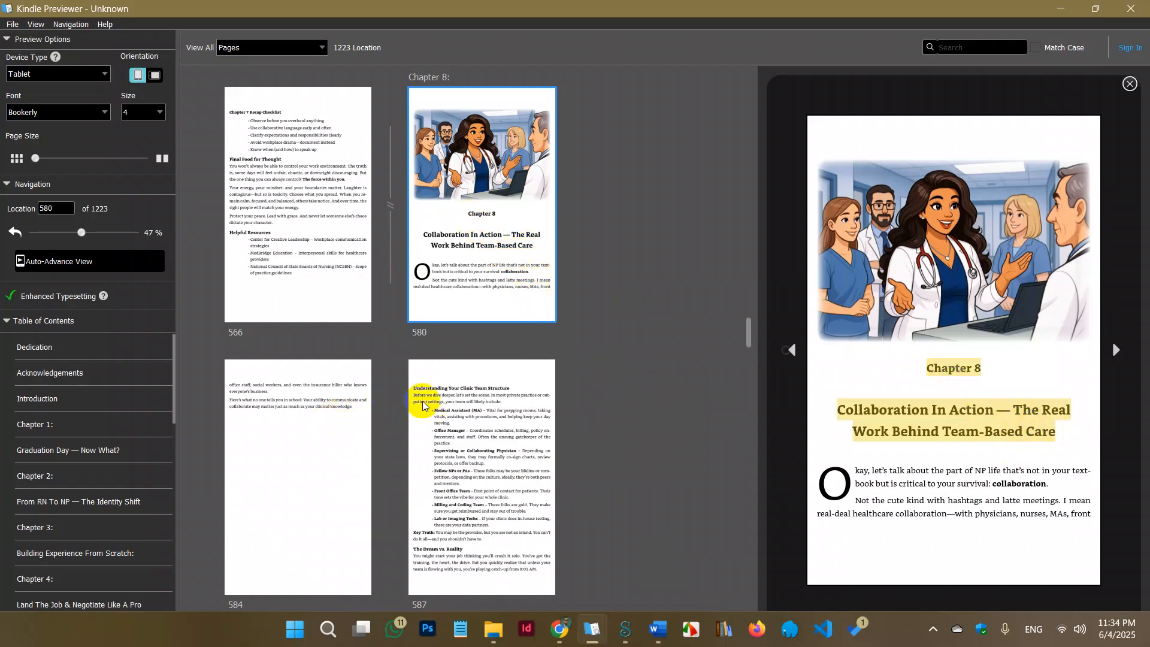
{"action": "left_click", "coordinate": [477, 570]}
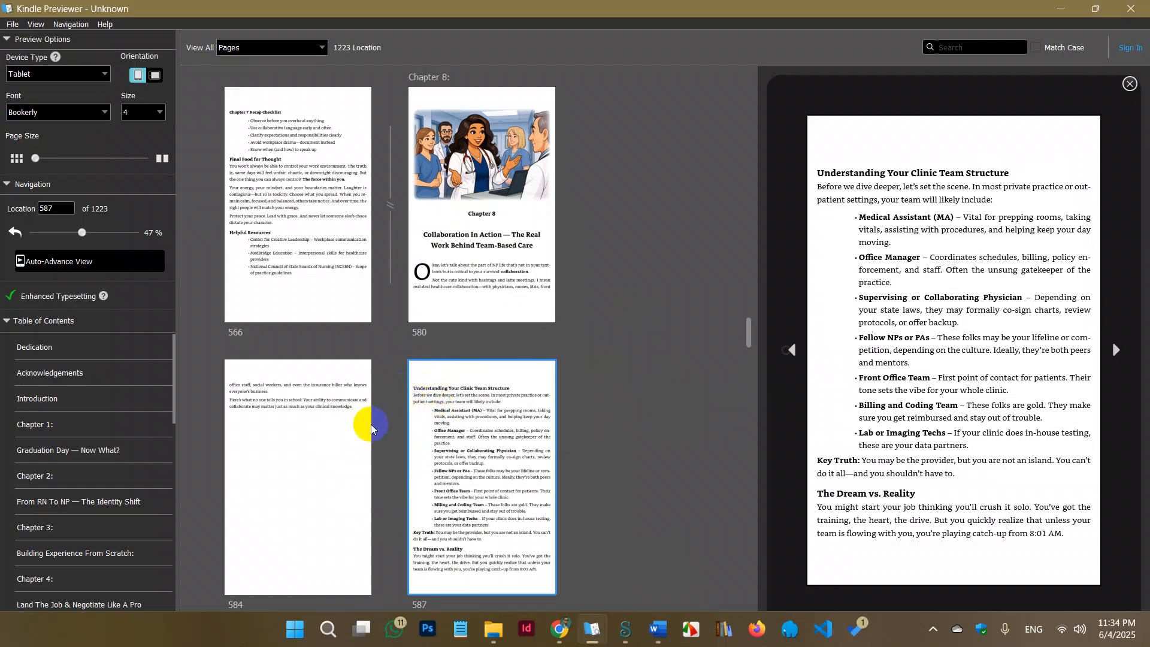
{"action": "left_click", "coordinate": [350, 406]}
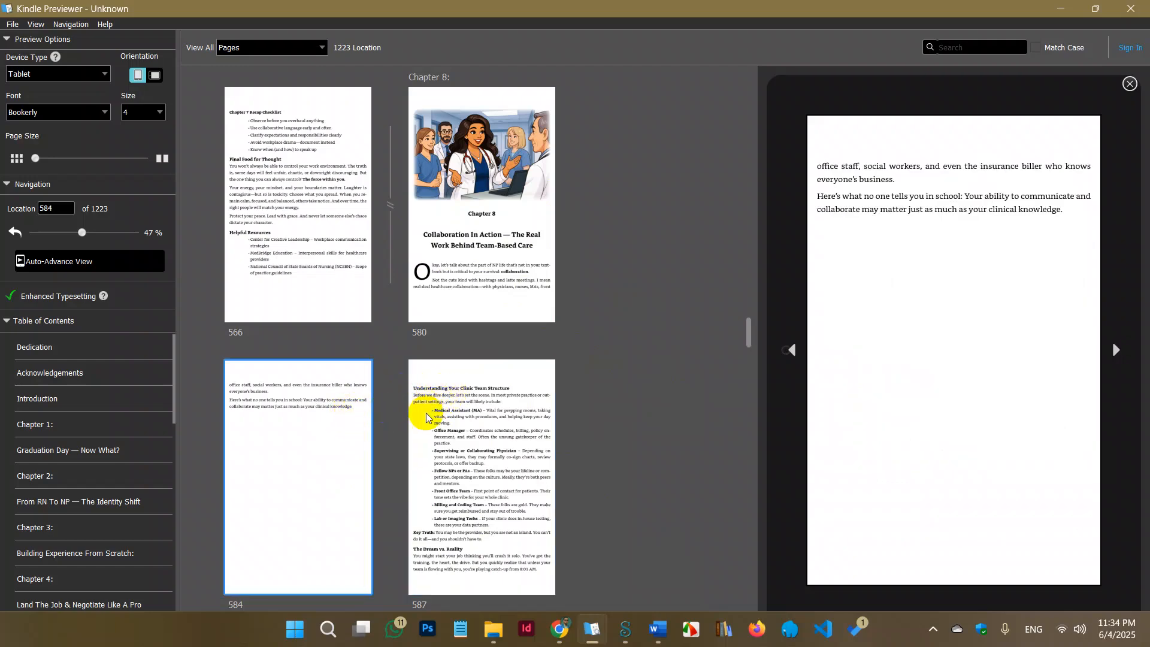
{"action": "scroll", "coordinate": [443, 419], "scroll_direction": "down", "scroll_amount": 5}
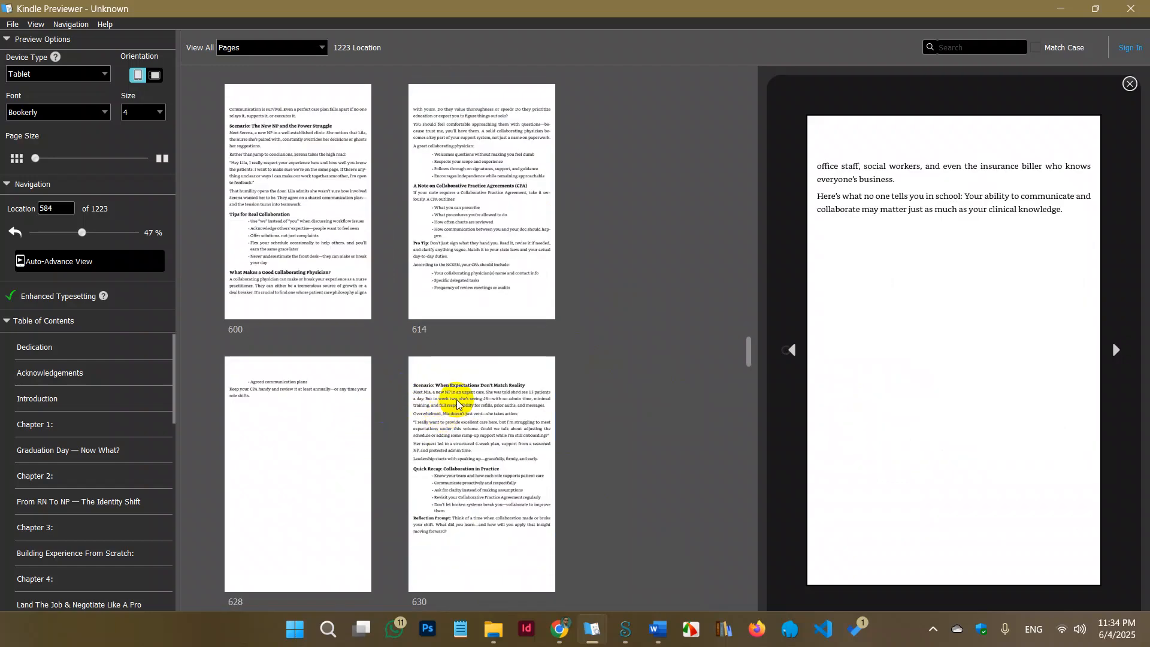
{"action": "left_click", "coordinate": [310, 420]}
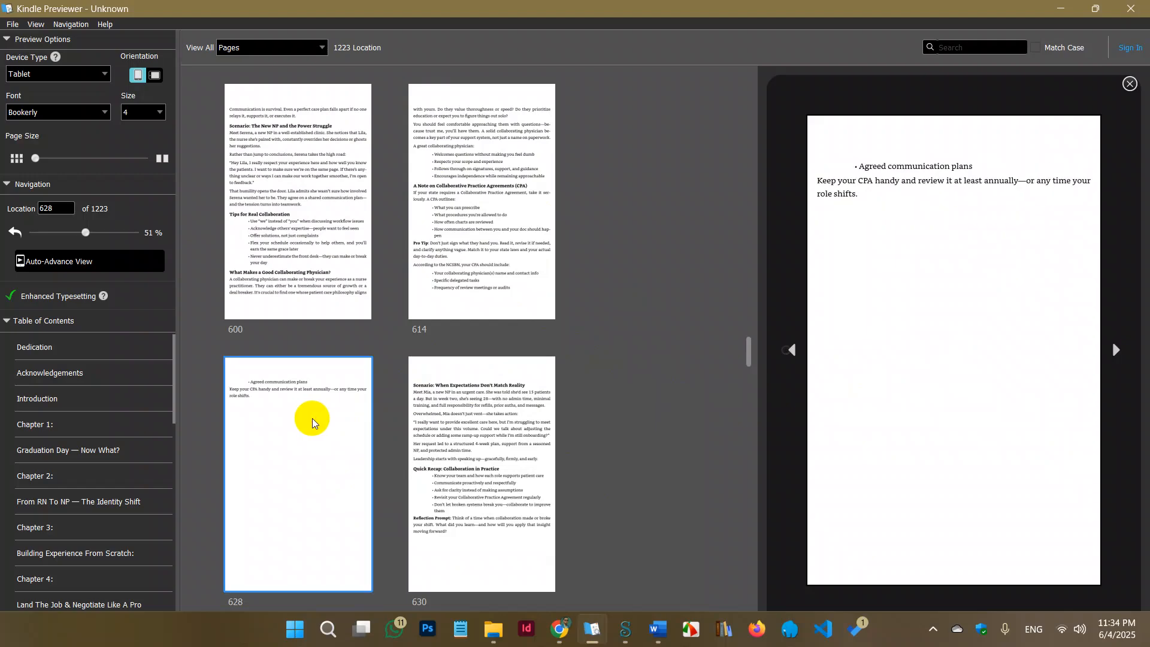
{"action": "scroll", "coordinate": [313, 422], "scroll_direction": "up", "scroll_amount": 5}
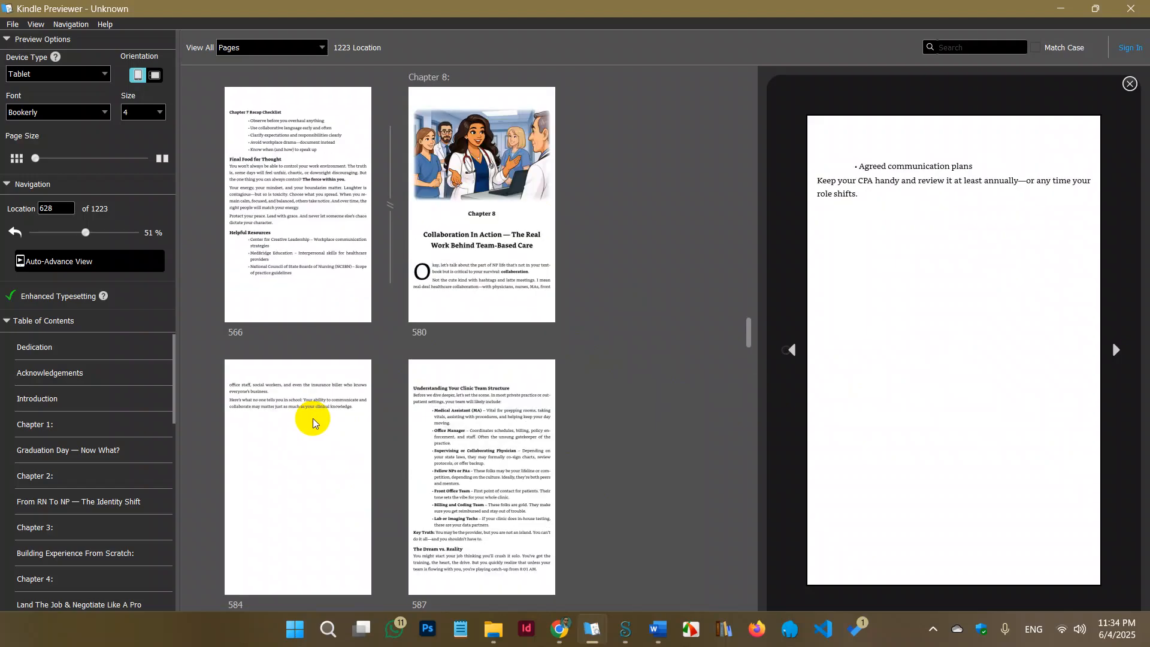
{"action": "left_click", "coordinate": [415, 392]}
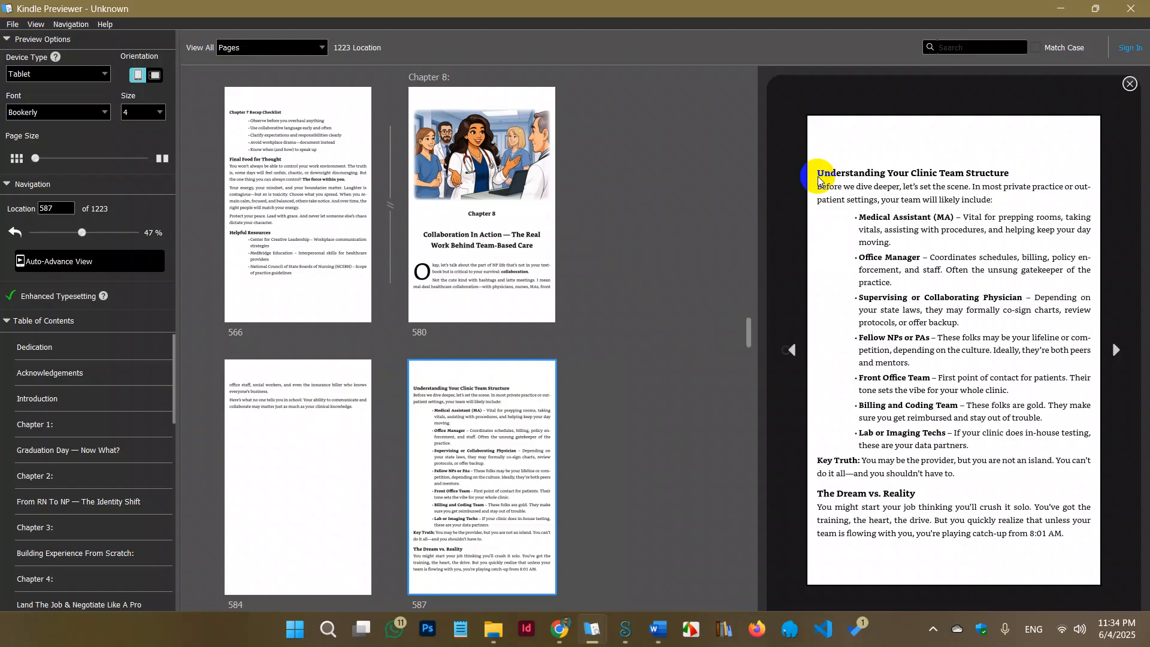
Switch to Word and look through the Asymmetric Humanitarianism document, returning to its first page
{"action": "left_click", "coordinate": [656, 626]}
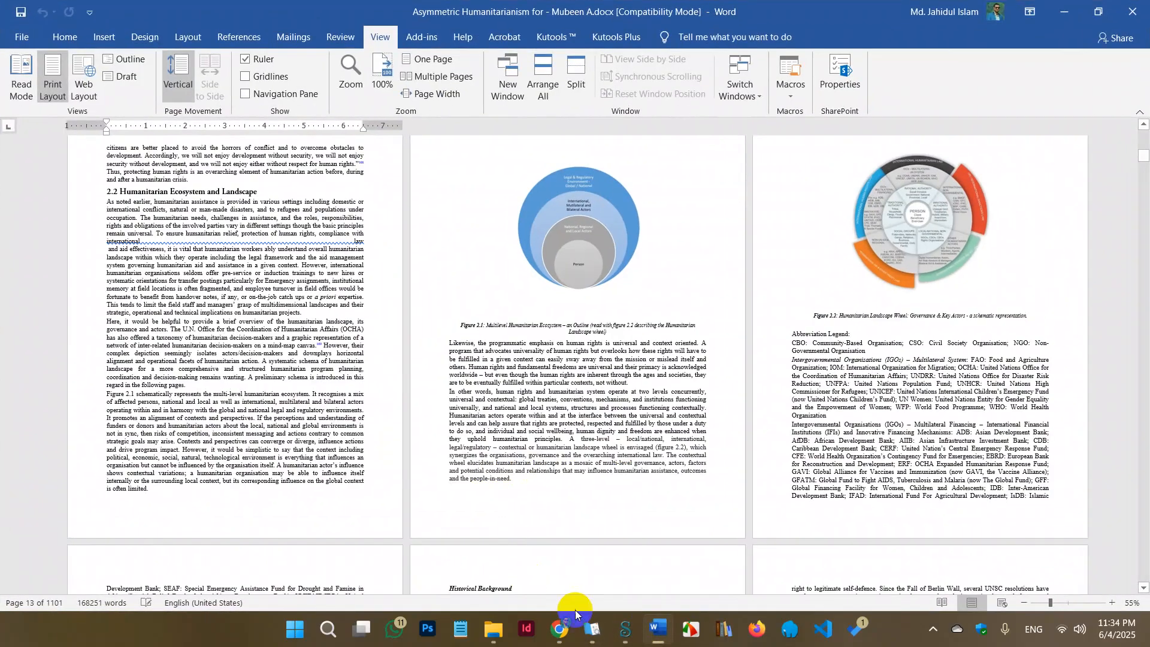
{"action": "scroll", "coordinate": [575, 419], "scroll_direction": "down", "scroll_amount": 15}
{"action": "scroll", "coordinate": [574, 489], "scroll_direction": "up", "scroll_amount": 5}
{"action": "left_click_drag", "start_coordinate": [1143, 154], "coordinate": [1121, 134]}
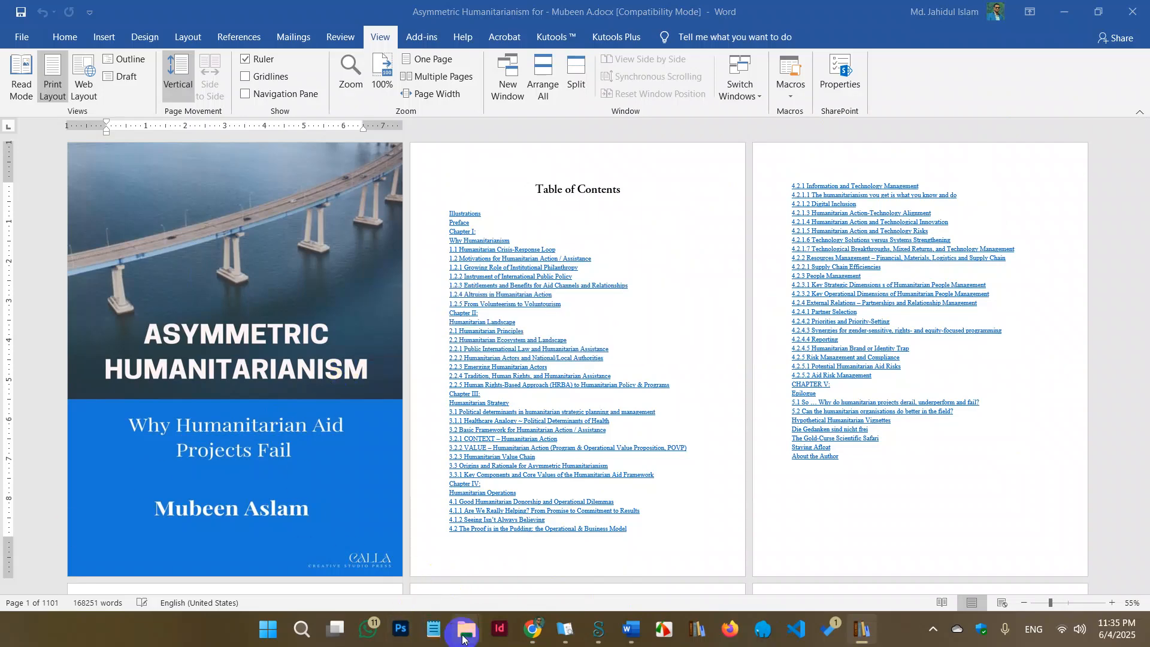
Convert the 24May-Unfiltered-NP.epub file from the eBook folder to DOCX format in calibre
{"action": "mouse_move", "coordinate": [467, 629]}
{"action": "left_click", "coordinate": [503, 560]}
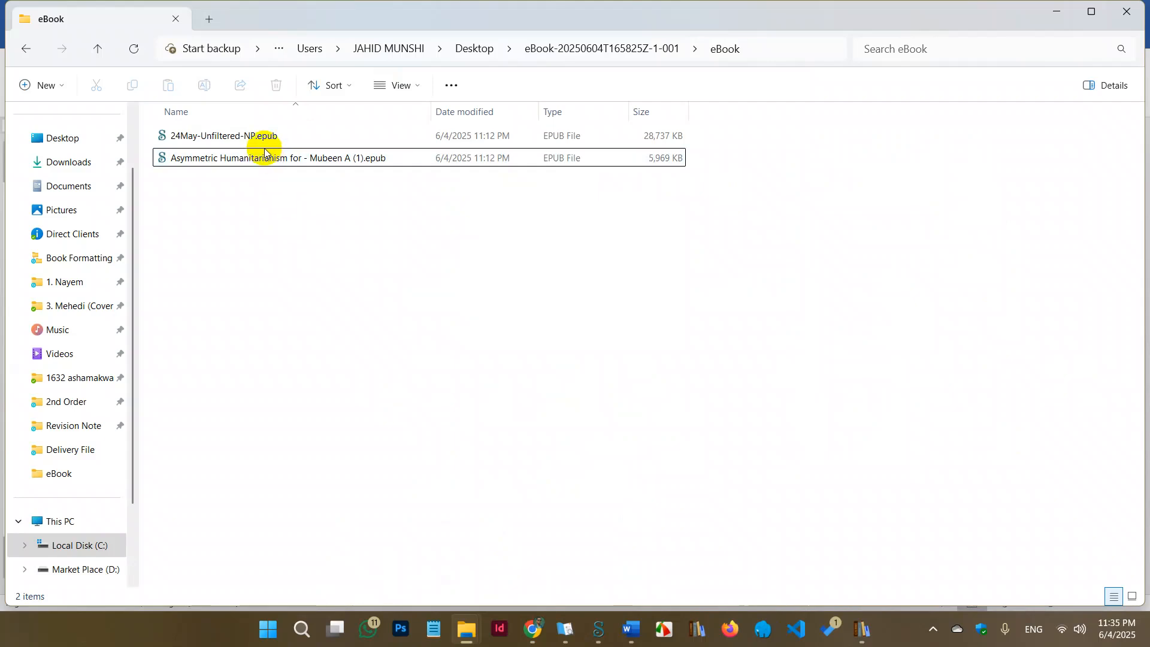
{"action": "left_click", "coordinate": [223, 138]}
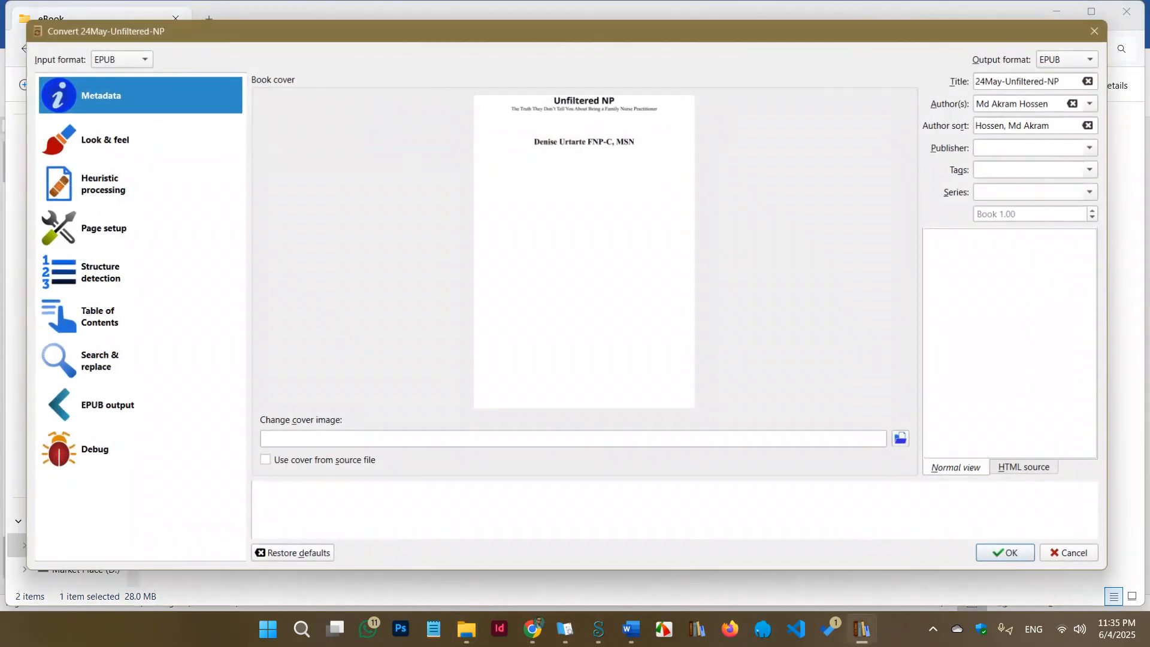
{"action": "left_click", "coordinate": [1104, 55]}
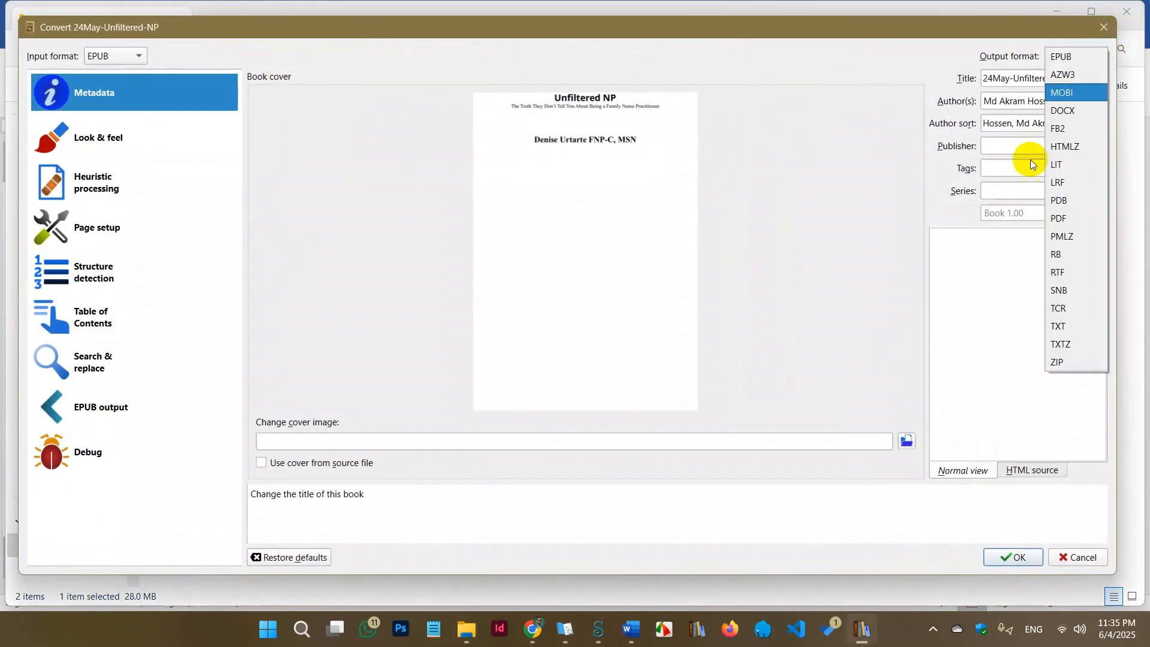
{"action": "left_click", "coordinate": [1063, 110]}
{"action": "left_click", "coordinate": [1016, 558]}
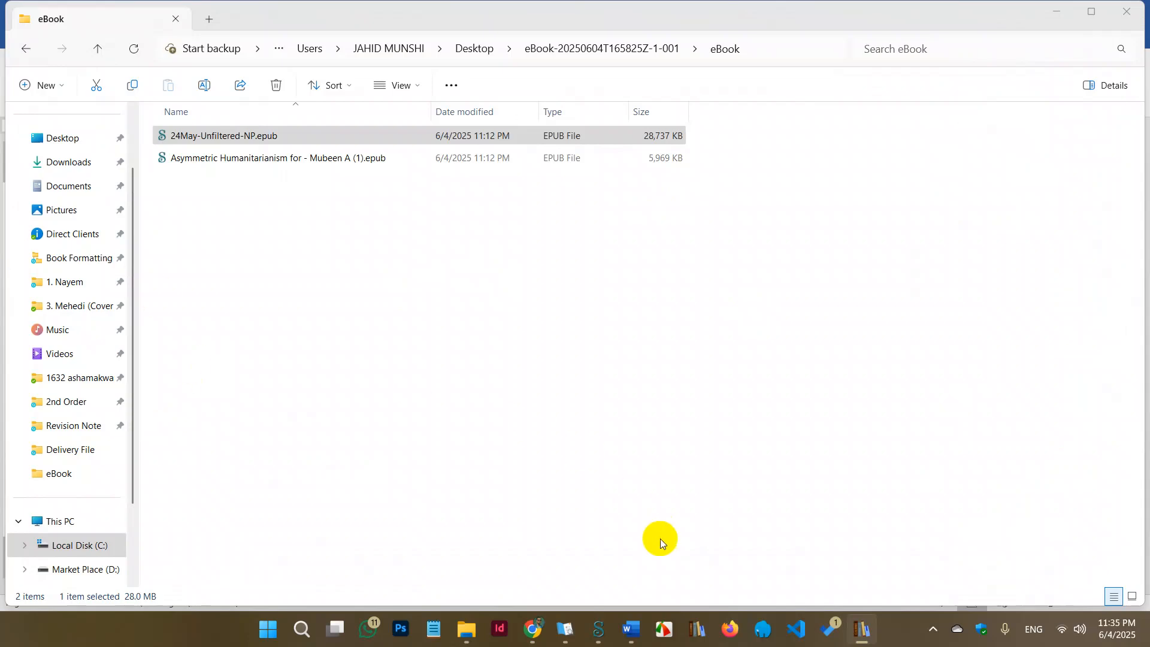
{"action": "left_click", "coordinate": [597, 628]}
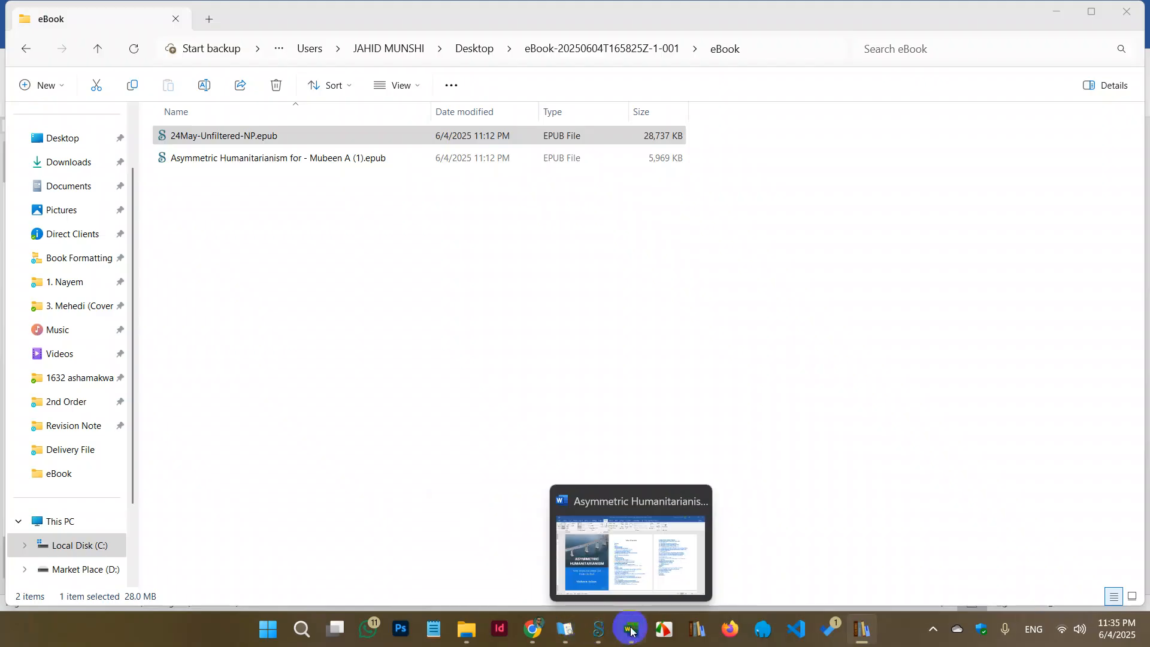
{"action": "left_click", "coordinate": [631, 630]}
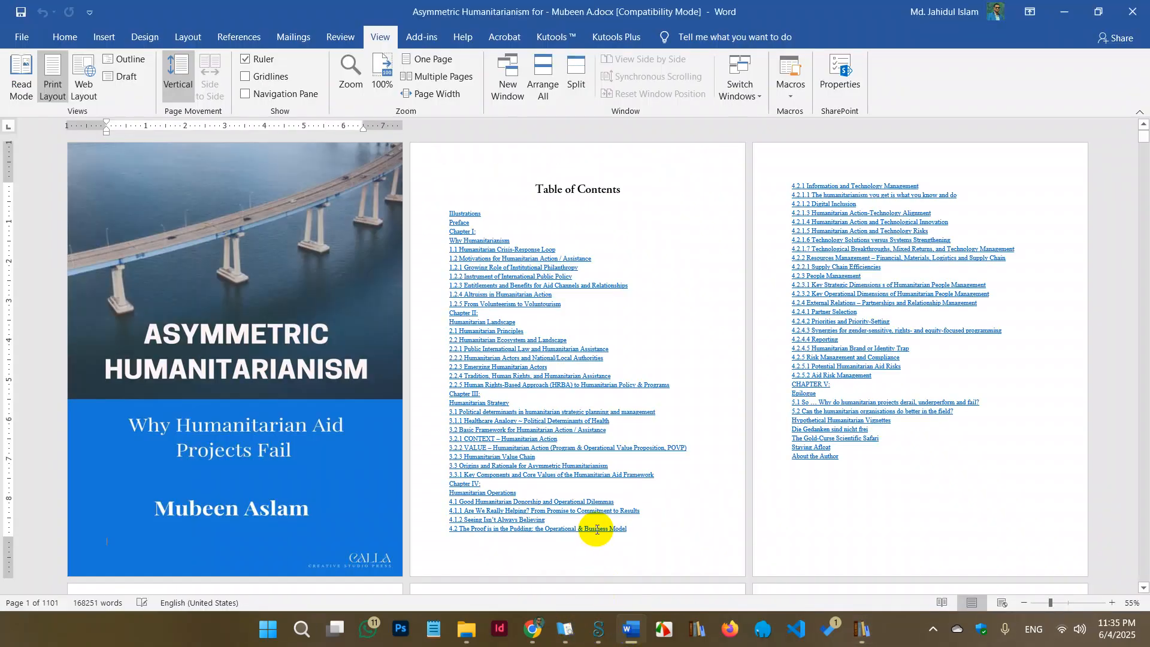
{"action": "scroll", "coordinate": [507, 473], "scroll_direction": "down", "scroll_amount": 5}
{"action": "scroll", "coordinate": [508, 476], "scroll_direction": "down", "scroll_amount": 1}
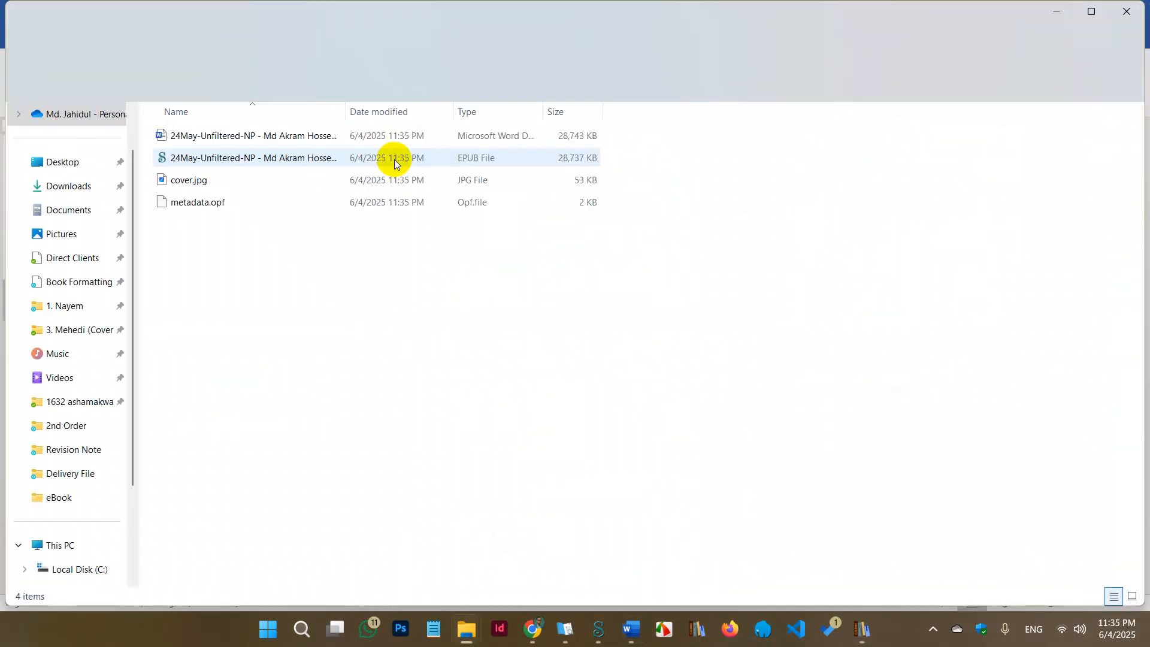
Open the converted 24May-Unfiltered-NP Word document and follow its table of contents entry to Chapter 8
{"action": "double_click", "coordinate": [281, 135]}
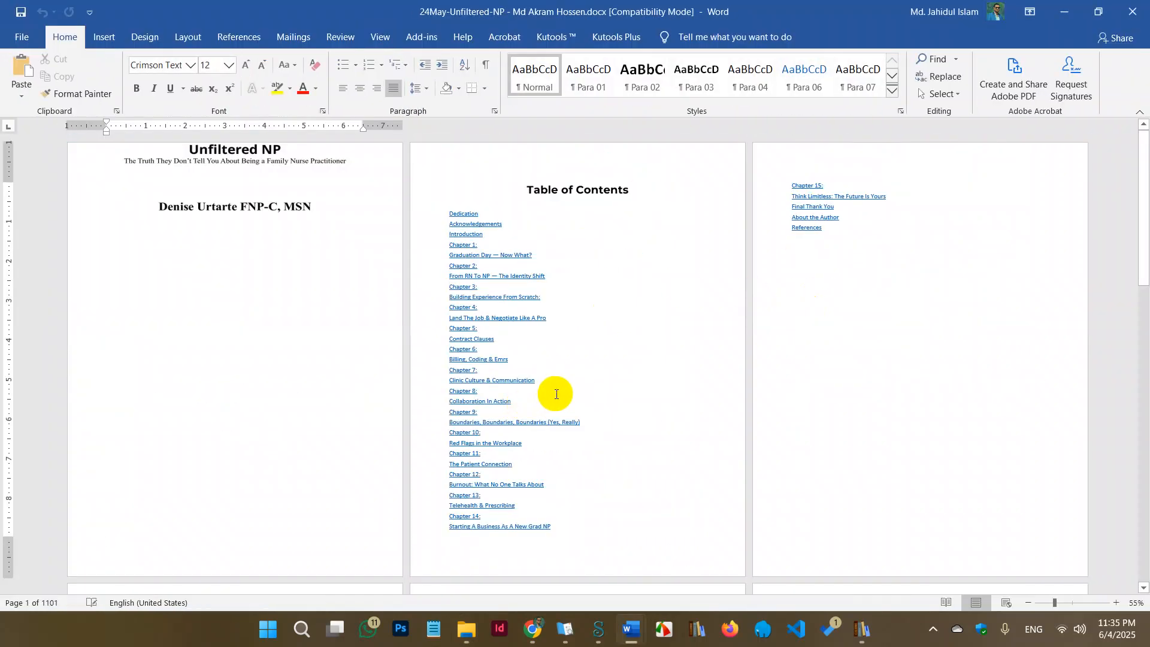
{"action": "scroll", "coordinate": [353, 396], "scroll_direction": "down", "scroll_amount": 10}
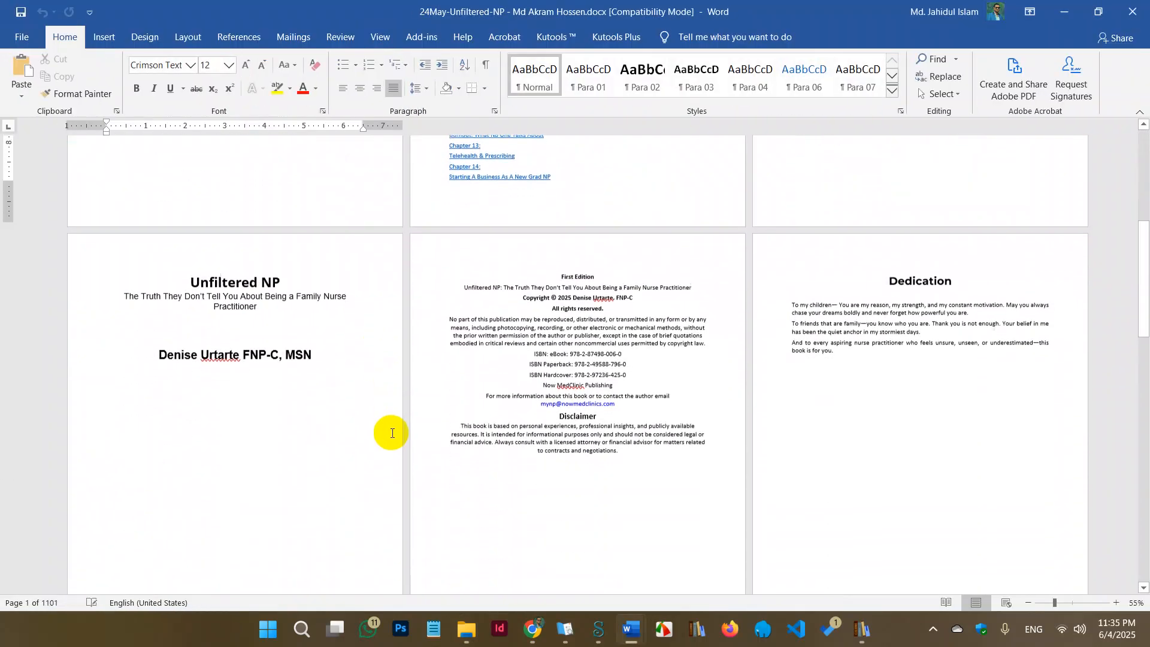
{"action": "scroll", "coordinate": [590, 476], "scroll_direction": "down", "scroll_amount": 8}
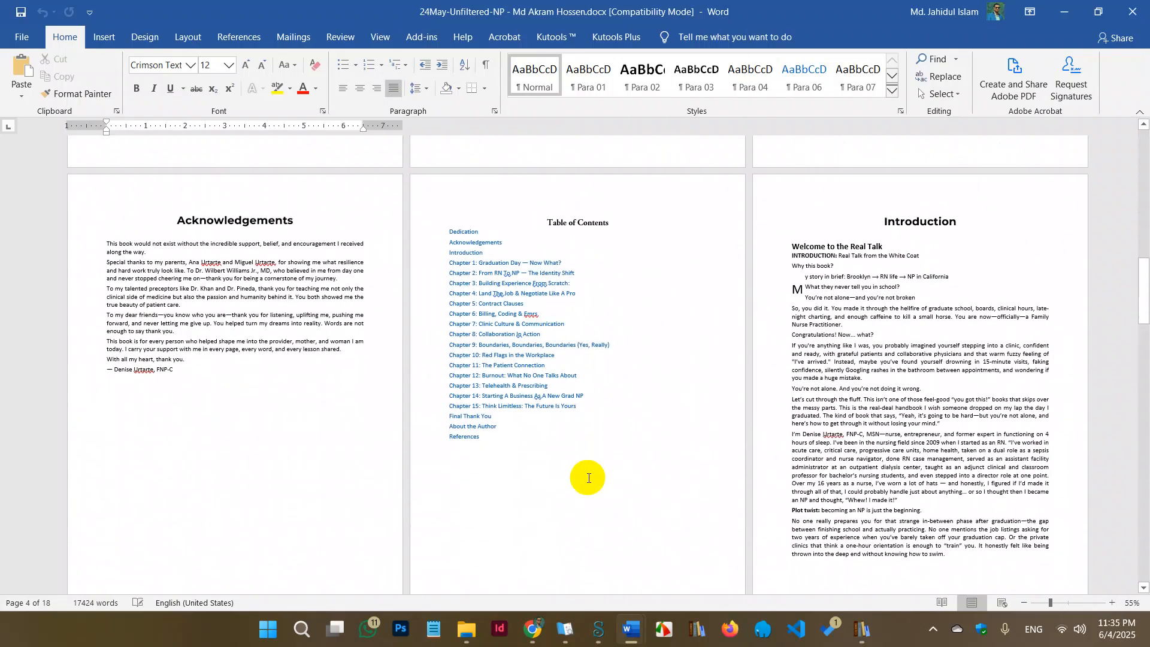
{"action": "scroll", "coordinate": [587, 477], "scroll_direction": "down", "scroll_amount": 5}
{"action": "scroll", "coordinate": [583, 476], "scroll_direction": "up", "scroll_amount": 4}
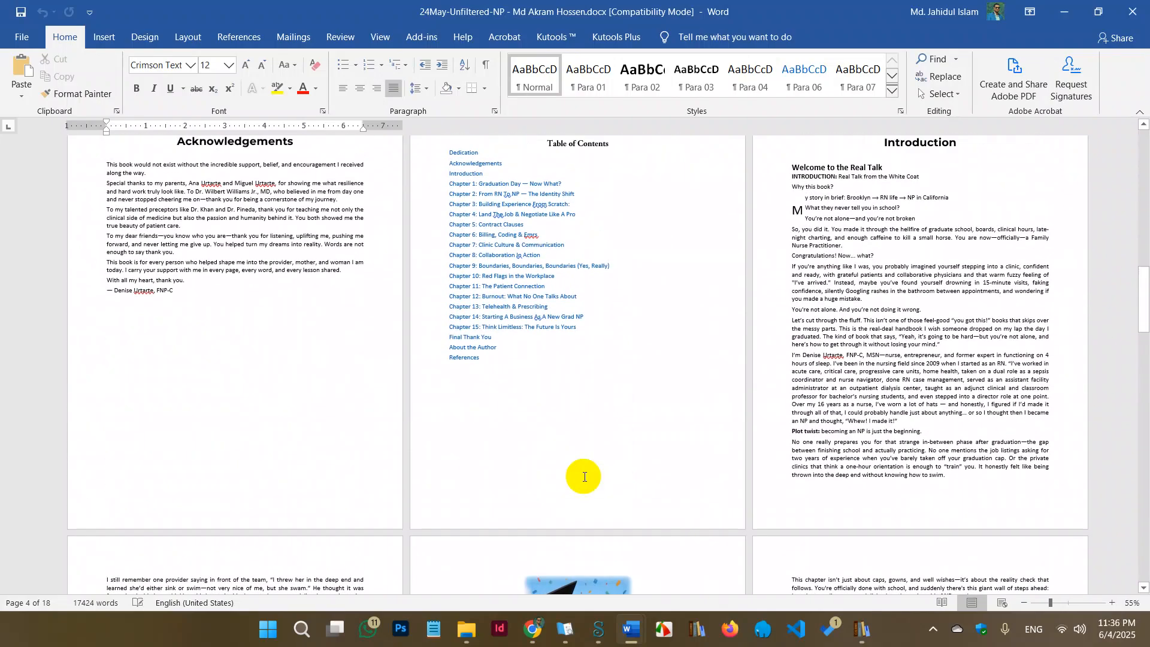
{"action": "left_click", "coordinate": [512, 256], "text": "ctrl"}
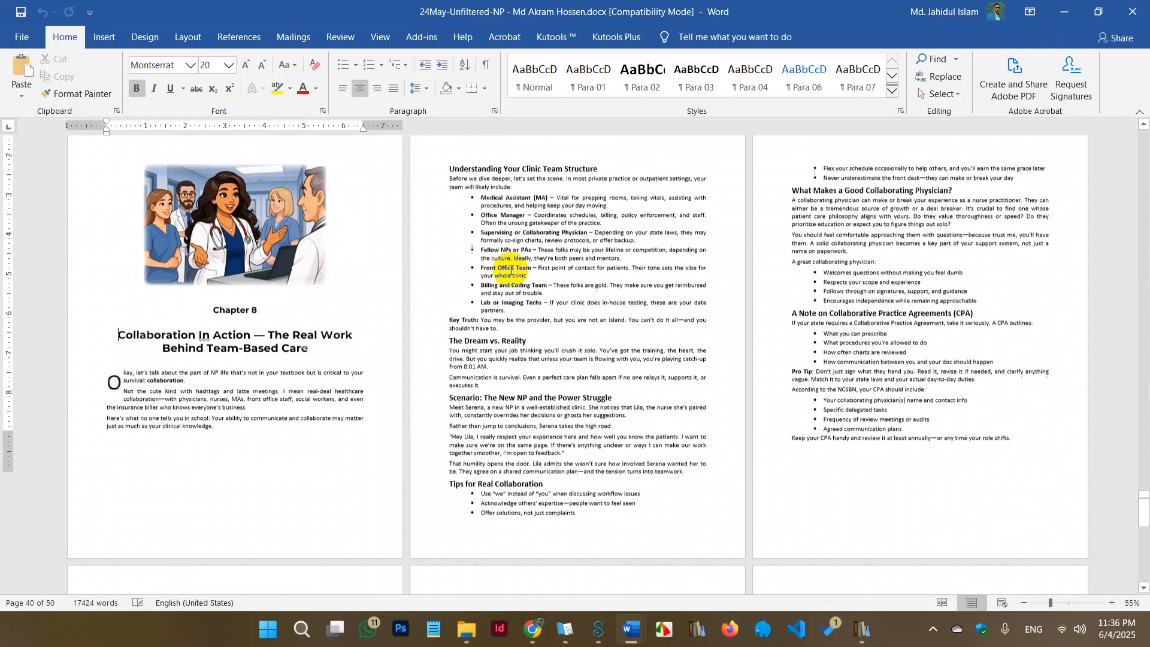
Place the cursor in the empty paragraph ending the Chapter 8 opening page and show the formatting marks
{"action": "scroll", "coordinate": [509, 322], "scroll_direction": "up", "scroll_amount": 3}
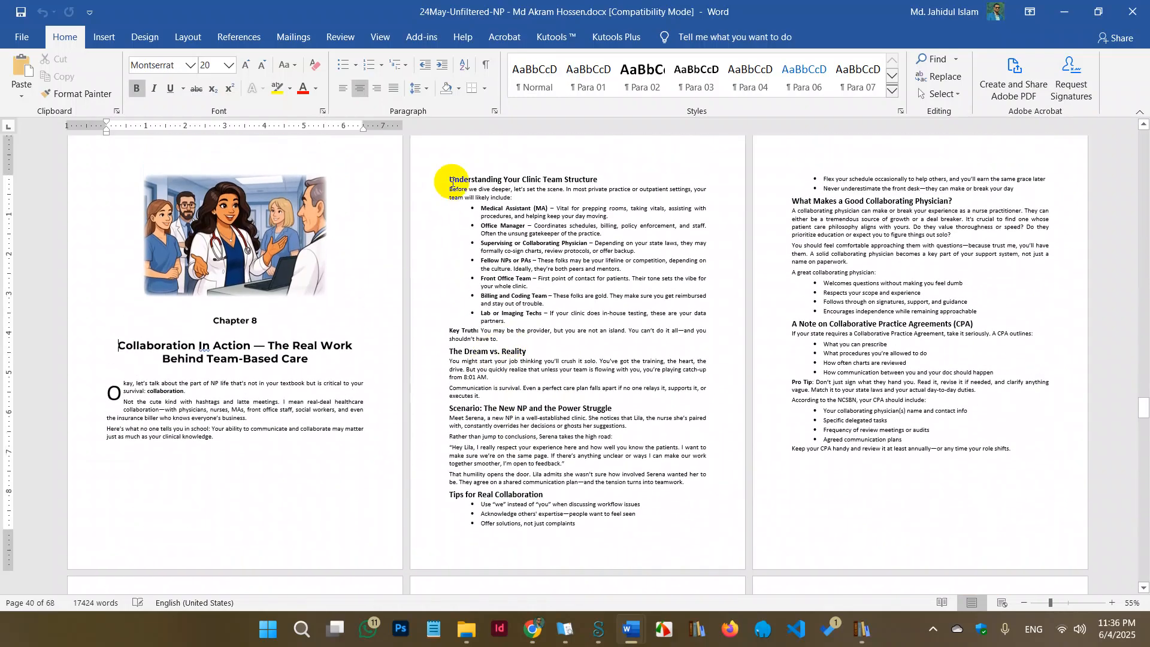
{"action": "left_click", "coordinate": [460, 180]}
{"action": "left_click", "coordinate": [261, 447]}
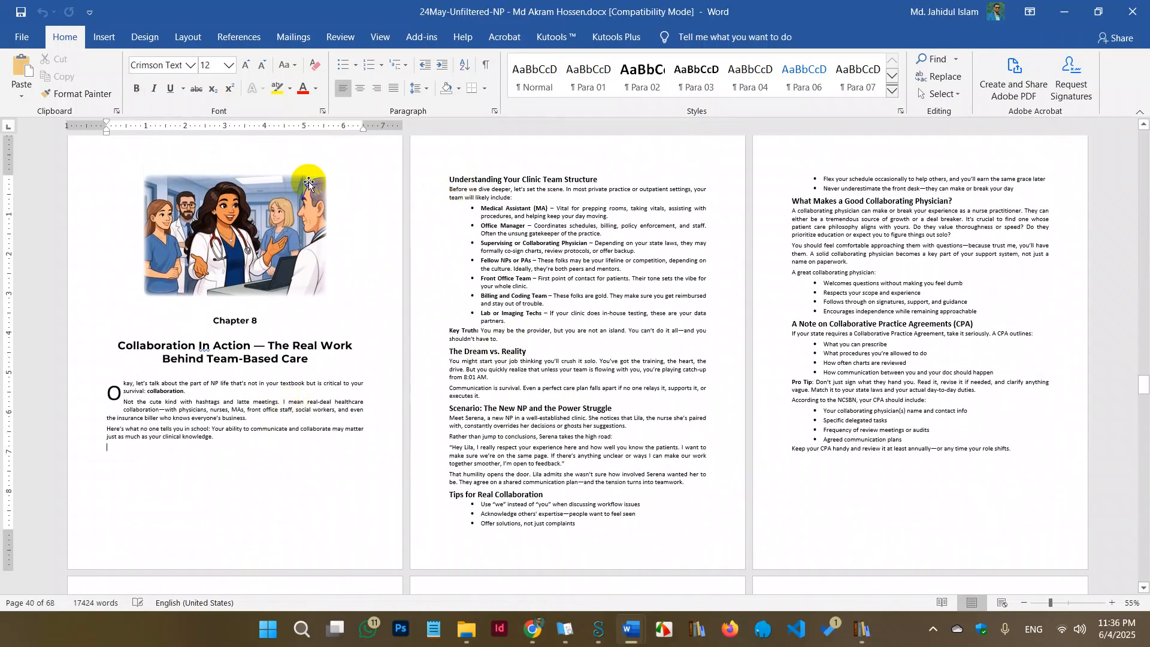
{"action": "left_click", "coordinate": [489, 67]}
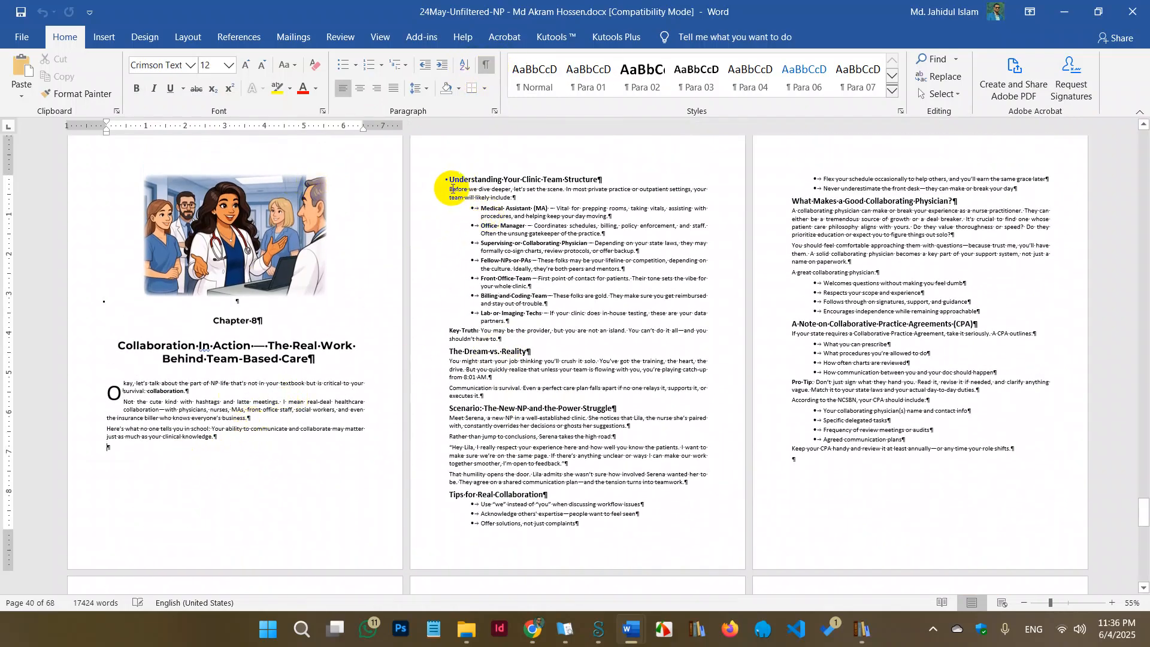
Examine the spacing and pagination settings of the Para 02 style used by the "Understanding Your Clinic Team Structure" heading, leaving them unmodified
{"action": "left_click", "coordinate": [502, 179]}
{"action": "right_click", "coordinate": [642, 77]}
{"action": "left_click", "coordinate": [680, 103]}
{"action": "scroll", "coordinate": [543, 421], "scroll_direction": "down", "scroll_amount": 1}
{"action": "scroll", "coordinate": [543, 421], "scroll_direction": "up", "scroll_amount": 1}
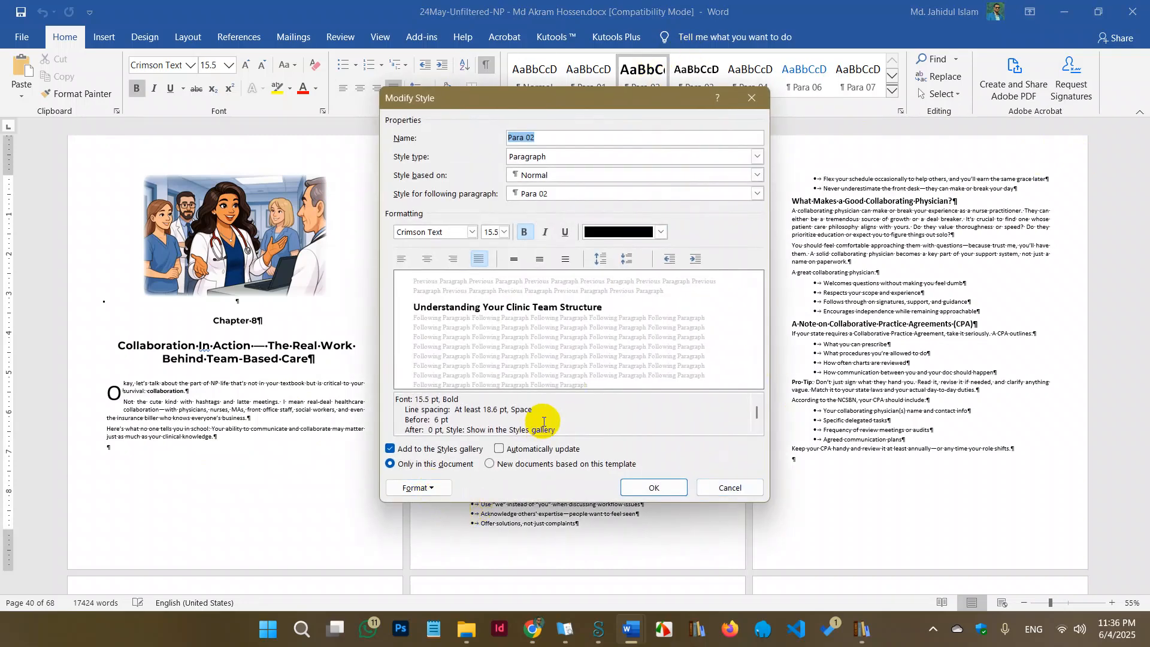
{"action": "scroll", "coordinate": [543, 421], "scroll_direction": "down", "scroll_amount": 1}
{"action": "left_click", "coordinate": [440, 488]}
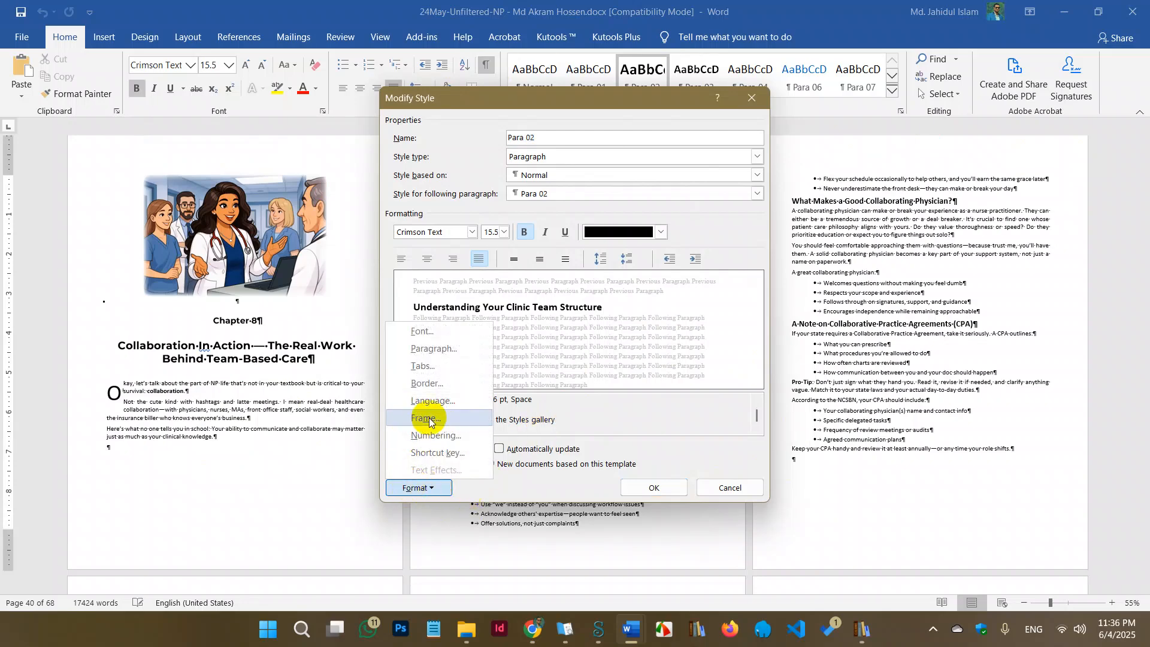
{"action": "left_click", "coordinate": [443, 349]}
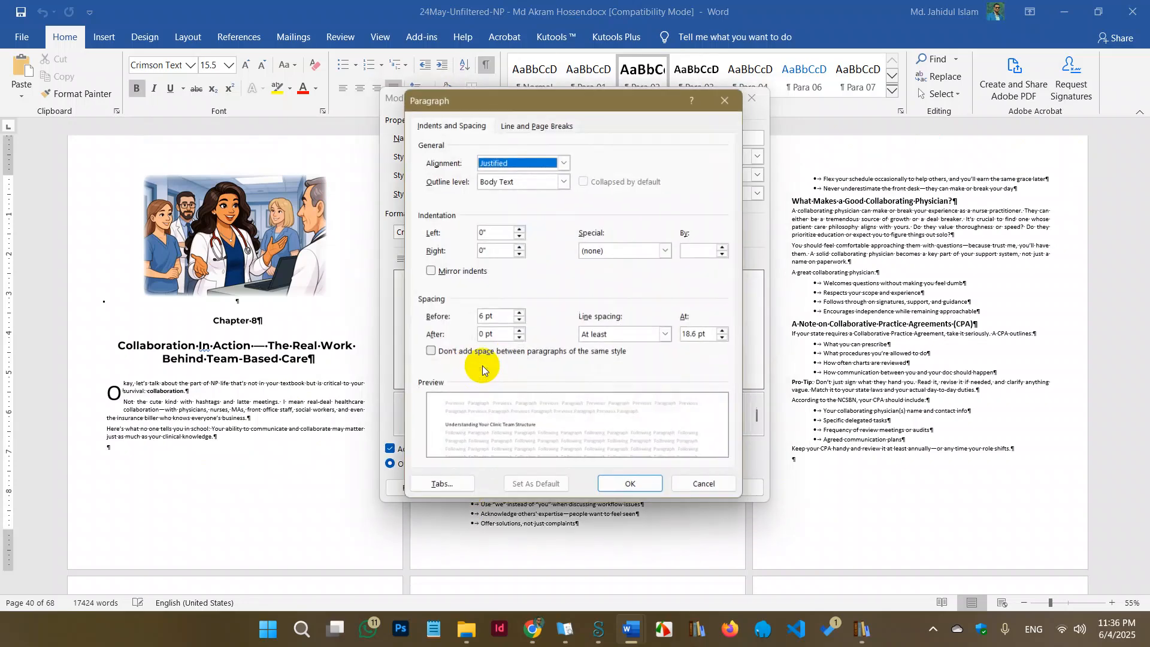
{"action": "left_click", "coordinate": [537, 121]}
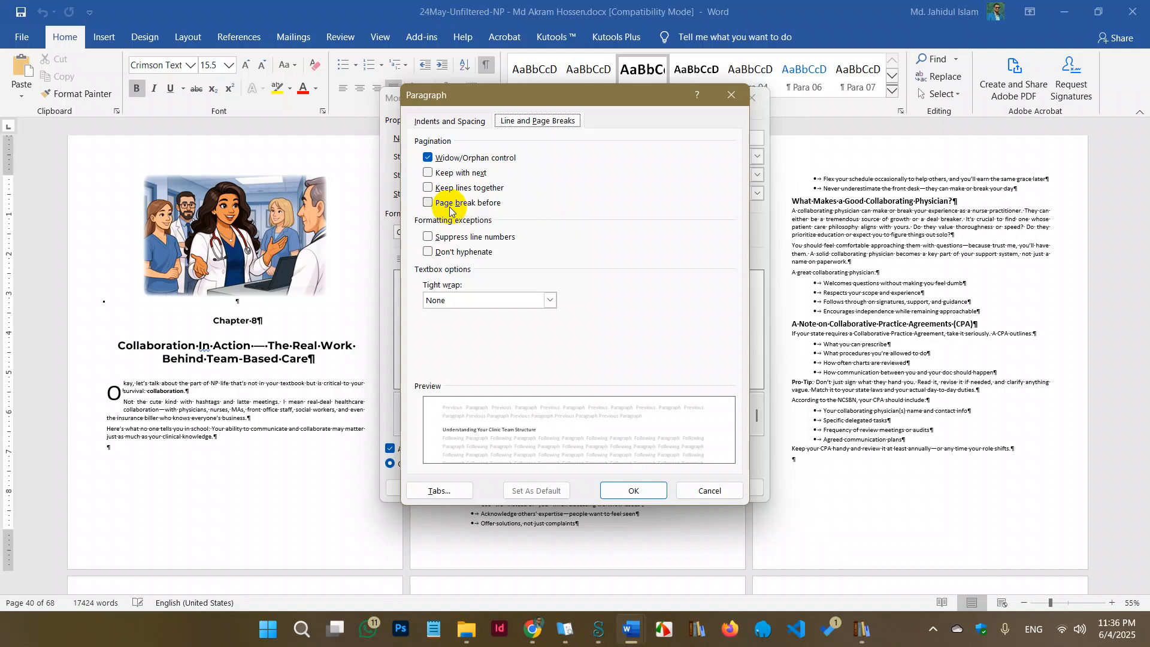
{"action": "left_click", "coordinate": [713, 490]}
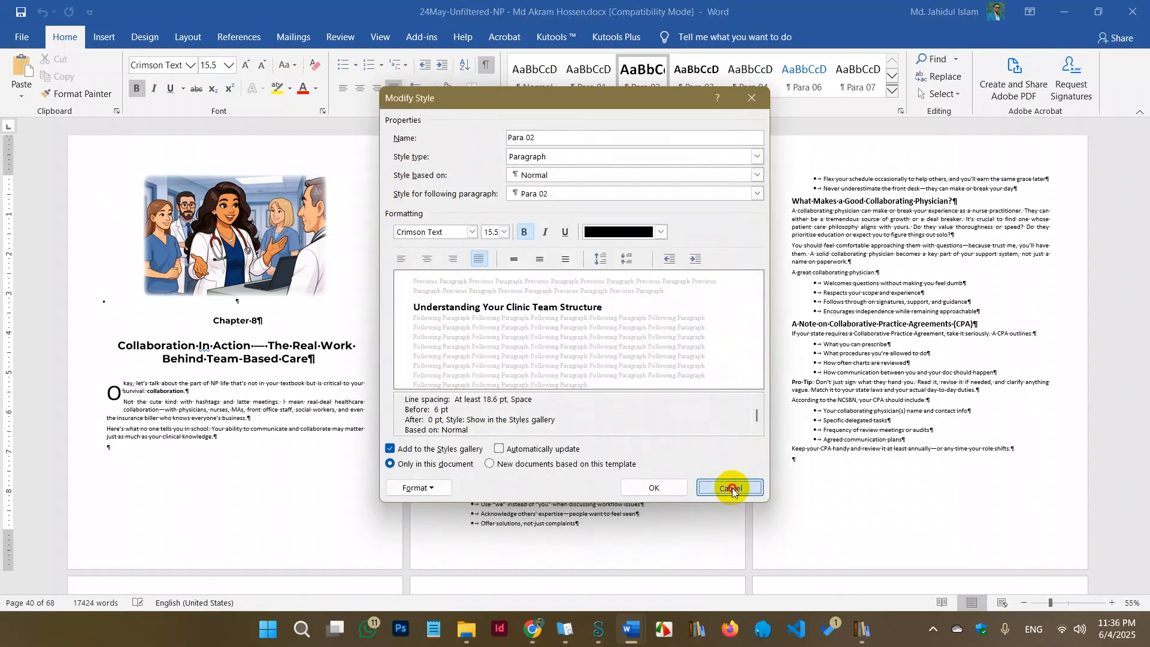
{"action": "left_click", "coordinate": [733, 488]}
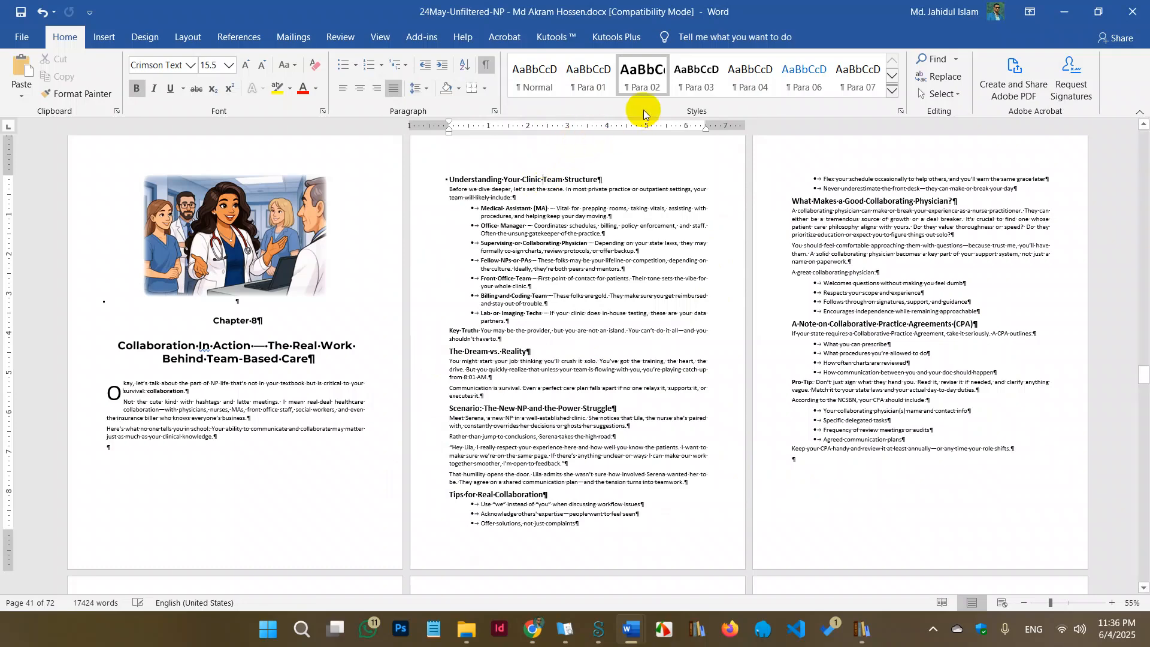
Modify the Para 02 style so its paragraphs use the "Page break before" pagination option
{"action": "right_click", "coordinate": [645, 85]}
{"action": "left_click", "coordinate": [670, 109]}
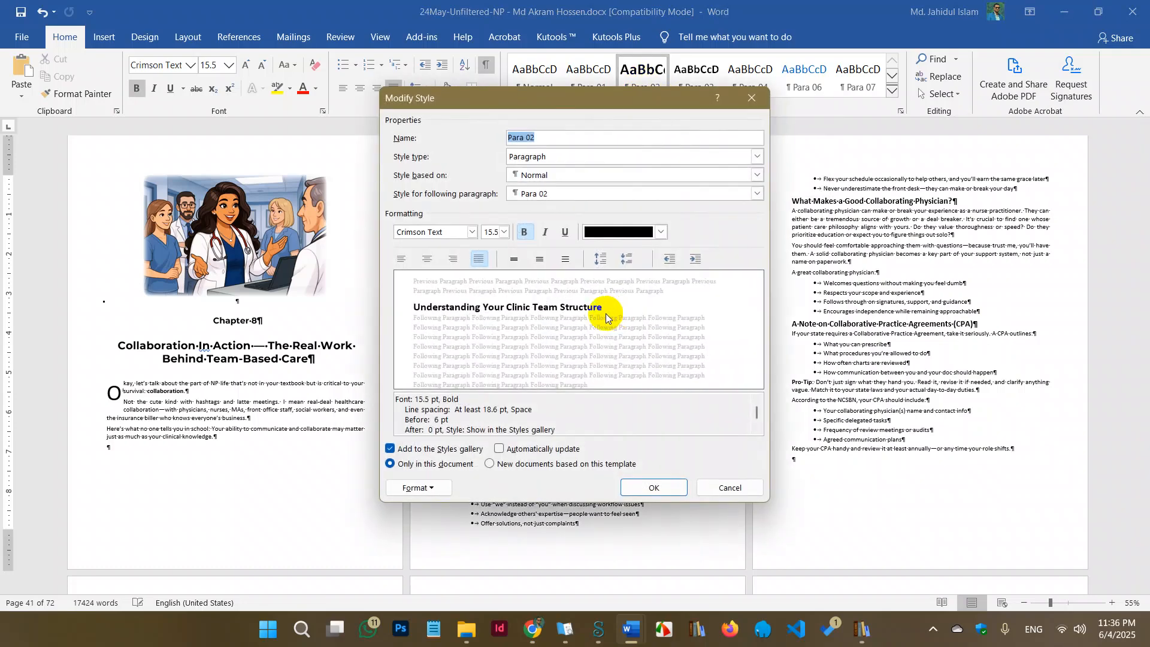
{"action": "left_click", "coordinate": [432, 488]}
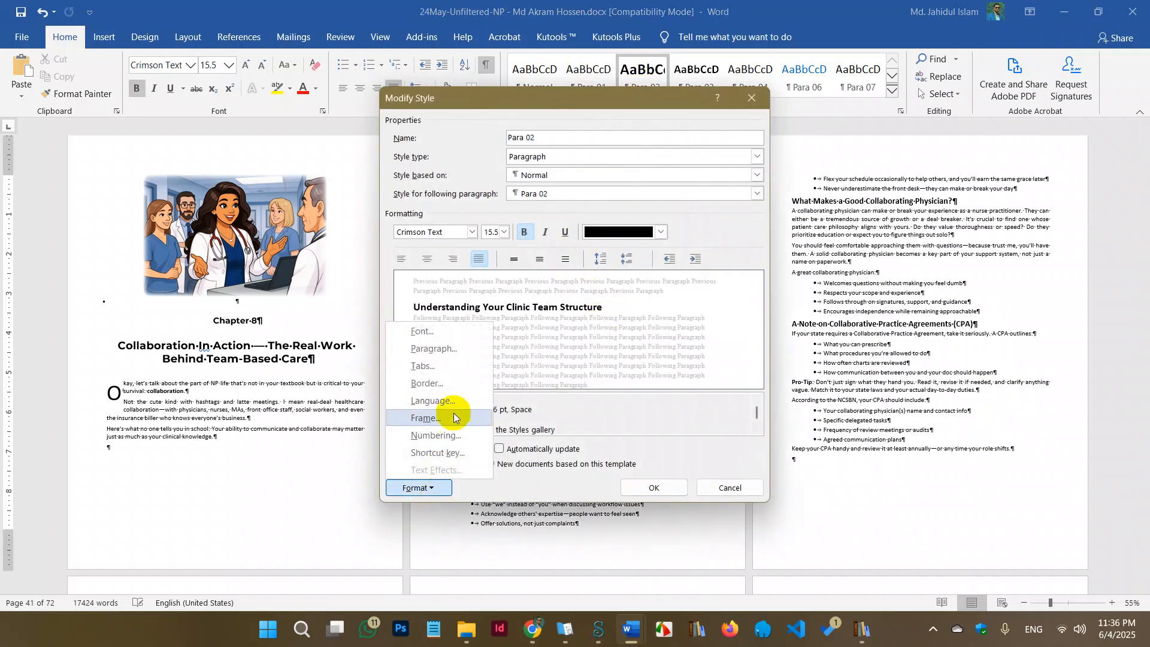
{"action": "left_click", "coordinate": [450, 350]}
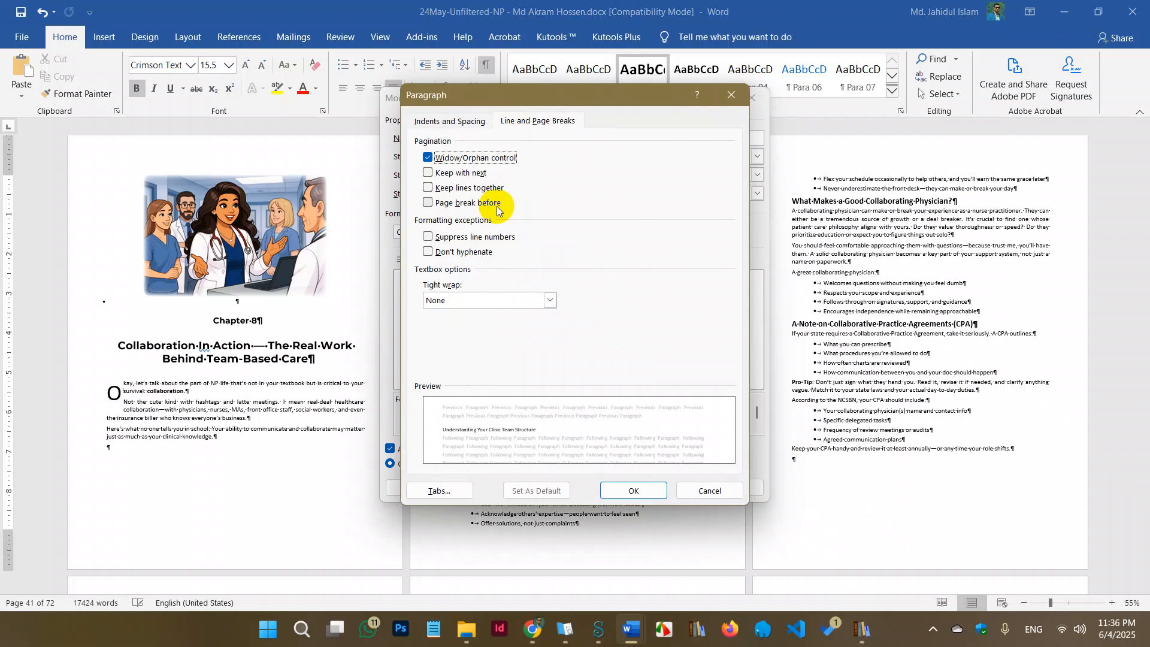
{"action": "left_click", "coordinate": [428, 203]}
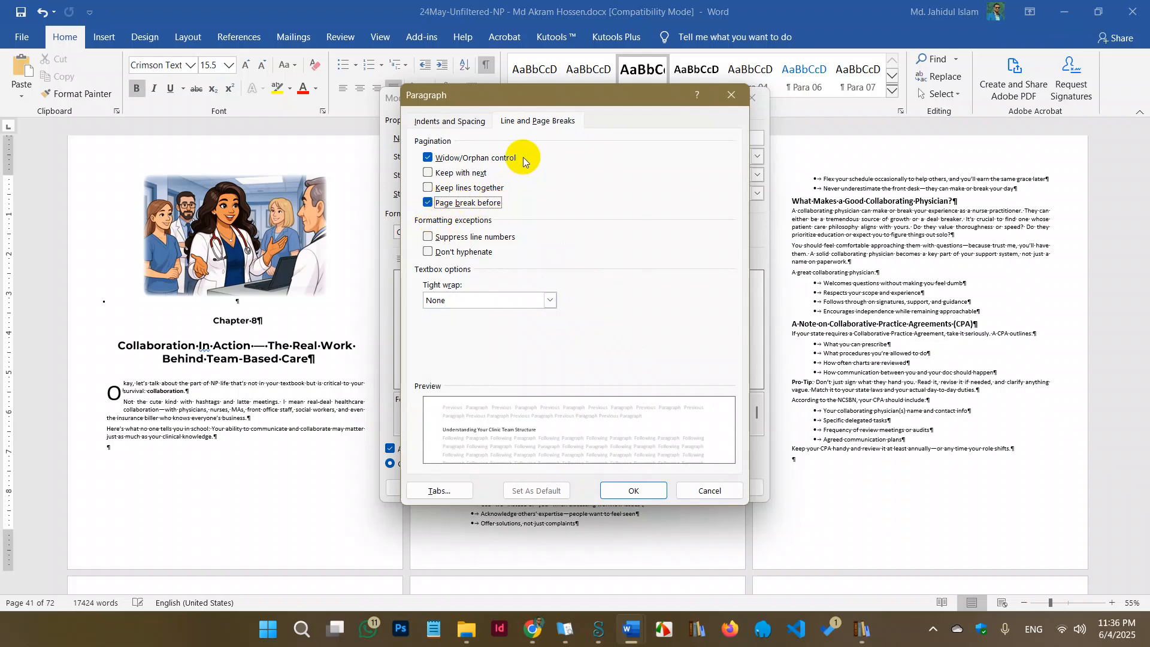
{"action": "left_click", "coordinate": [633, 490]}
{"action": "left_click", "coordinate": [579, 482]}
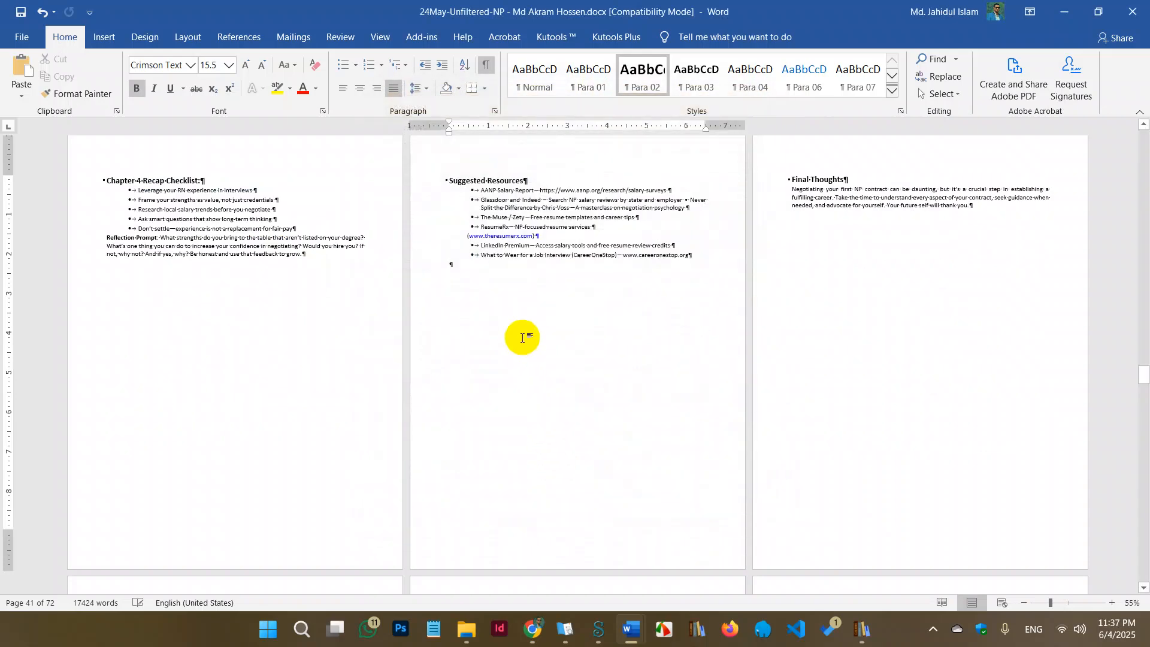
From the "Chapter 3 Recap Checklist" heading, try Para 02 with Page break before off and Tight wrap set to All, discarding the changes
{"action": "scroll", "coordinate": [510, 337], "scroll_direction": "up", "scroll_amount": 10}
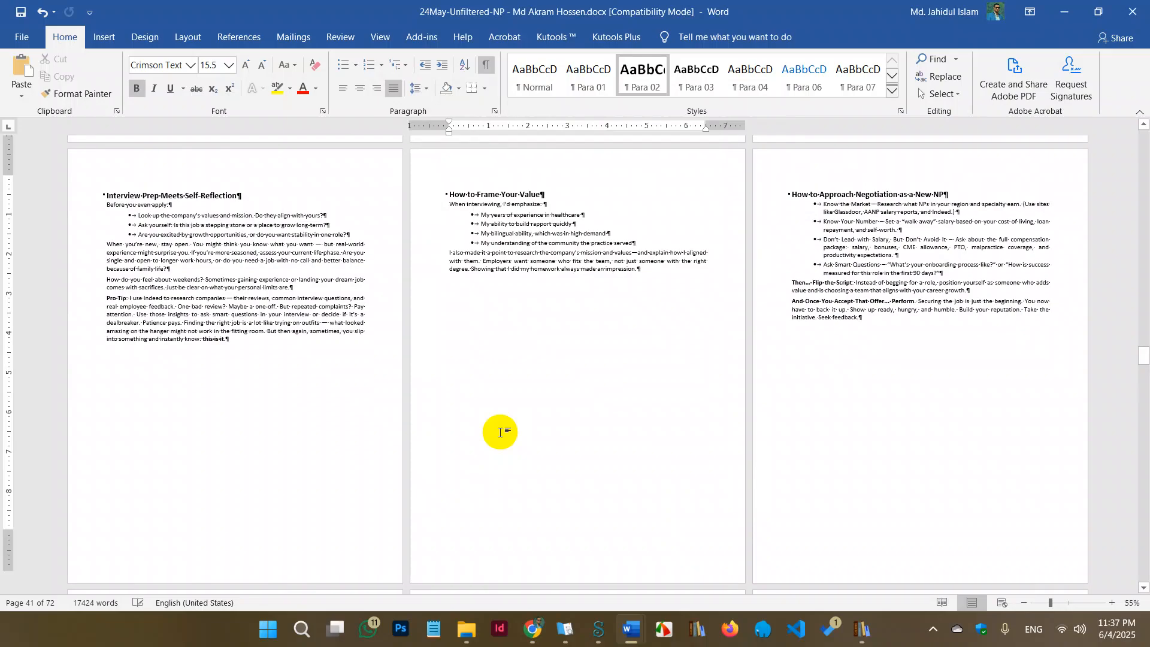
{"action": "scroll", "coordinate": [784, 359], "scroll_direction": "up", "scroll_amount": 6}
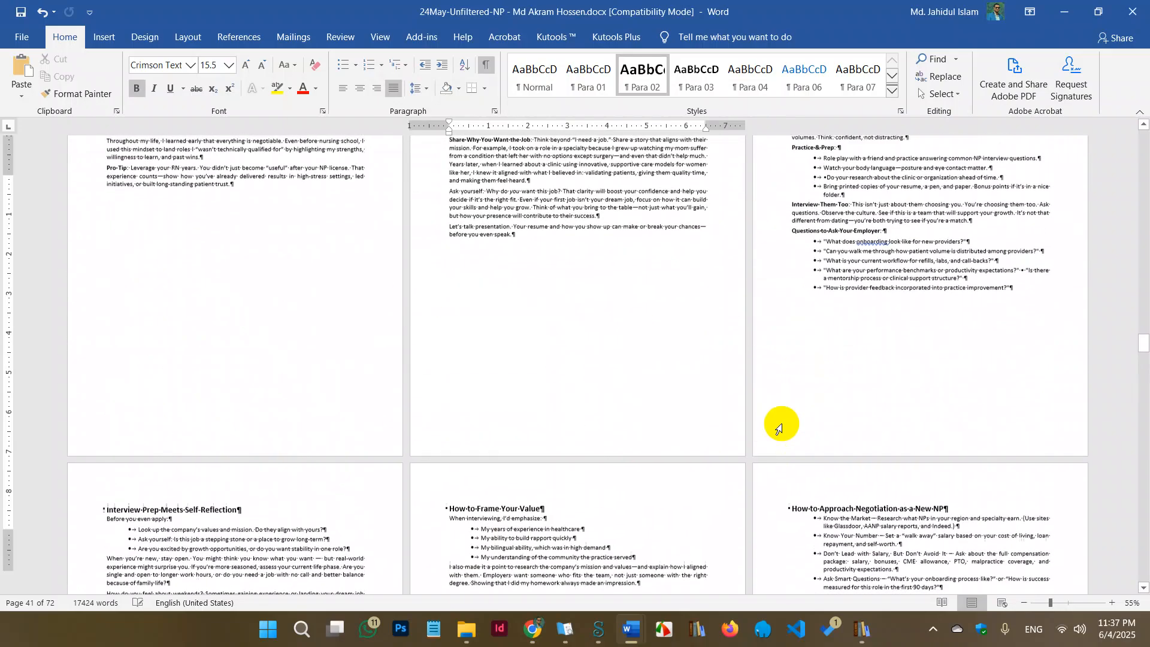
{"action": "scroll", "coordinate": [778, 407], "scroll_direction": "up", "scroll_amount": 8}
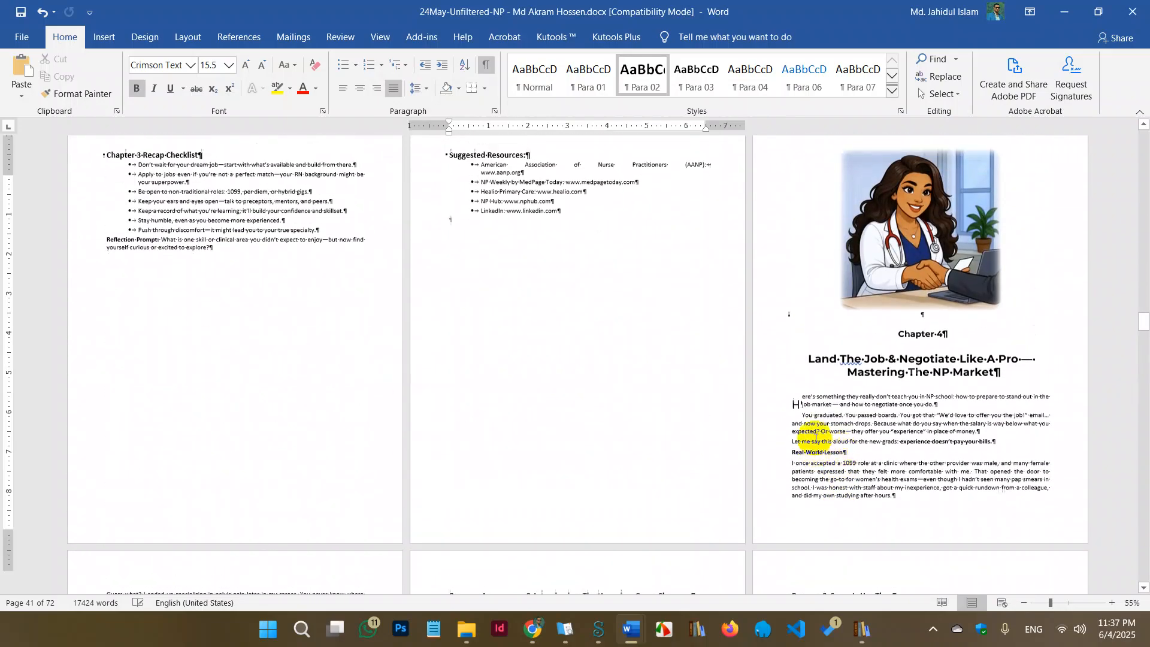
{"action": "left_click", "coordinate": [184, 241]}
{"action": "right_click", "coordinate": [653, 79]}
{"action": "left_click", "coordinate": [691, 104]}
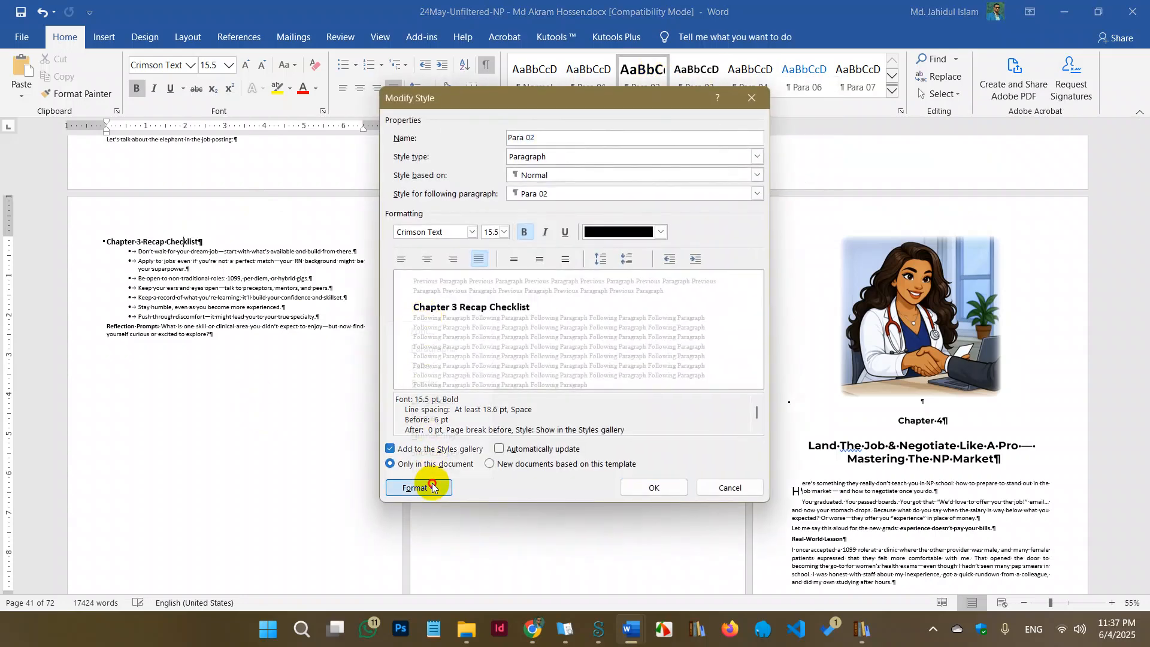
{"action": "left_click", "coordinate": [420, 487]}
{"action": "left_click", "coordinate": [452, 349]}
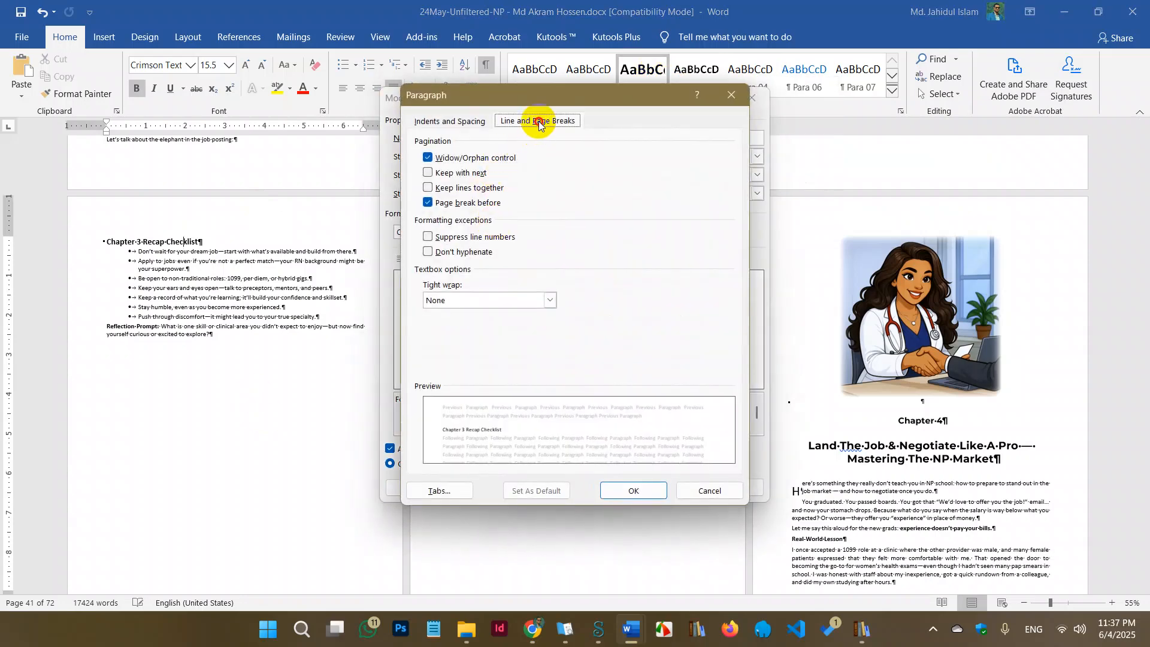
{"action": "left_click", "coordinate": [427, 203]}
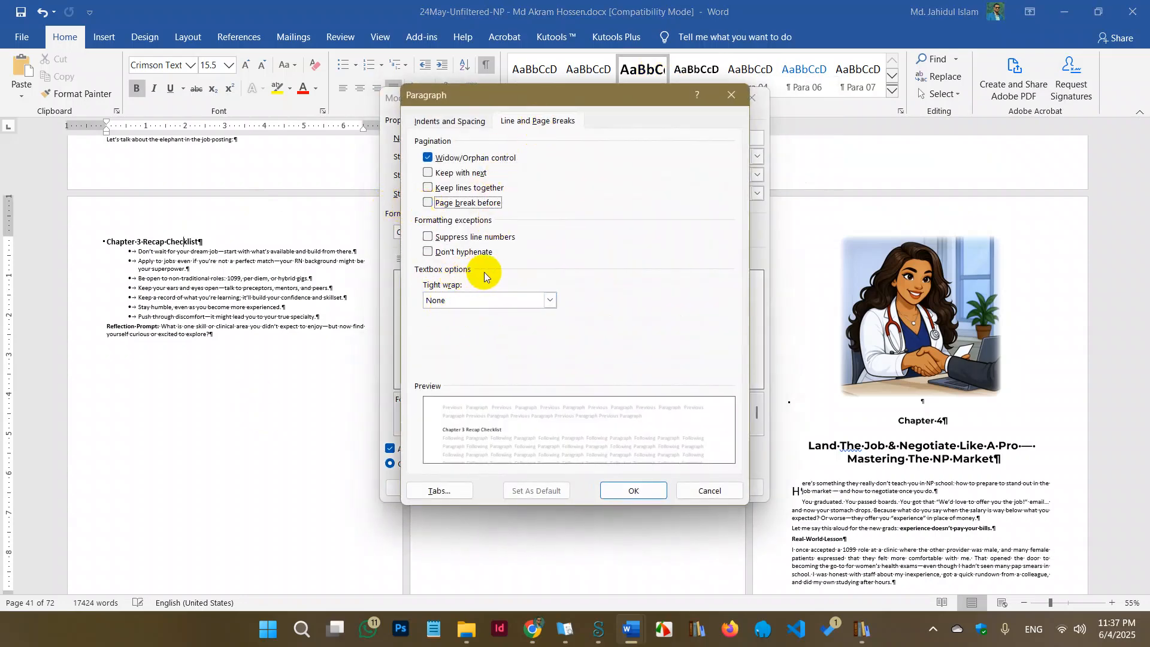
{"action": "left_click", "coordinate": [486, 300]}
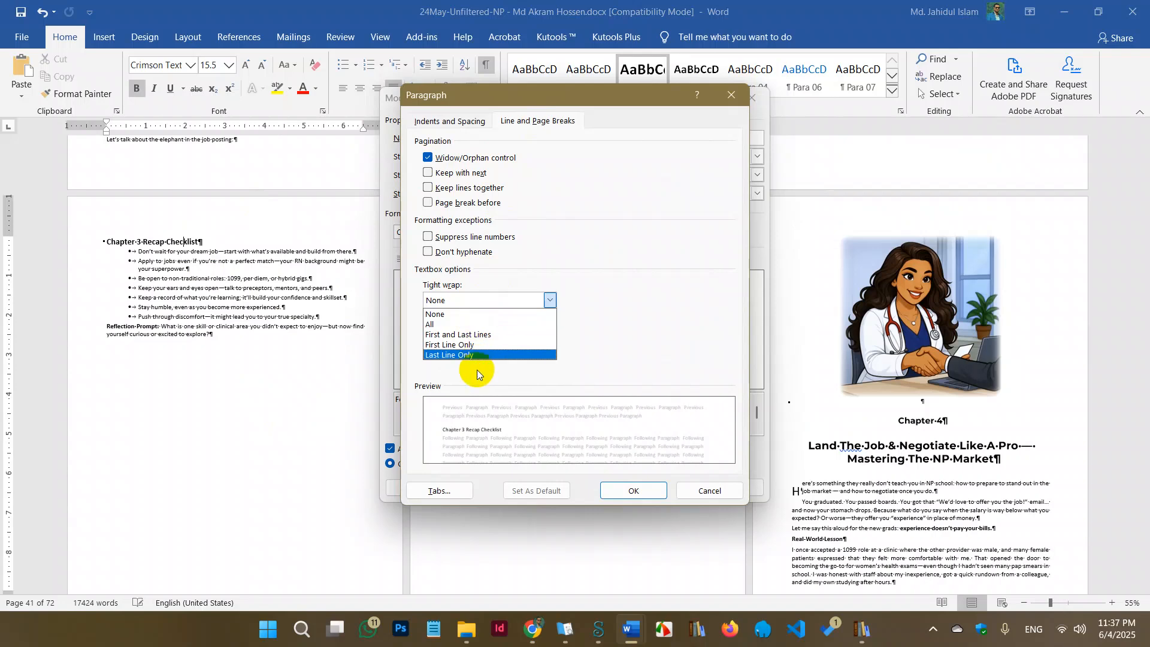
{"action": "left_click", "coordinate": [475, 317]}
{"action": "left_click", "coordinate": [452, 300]}
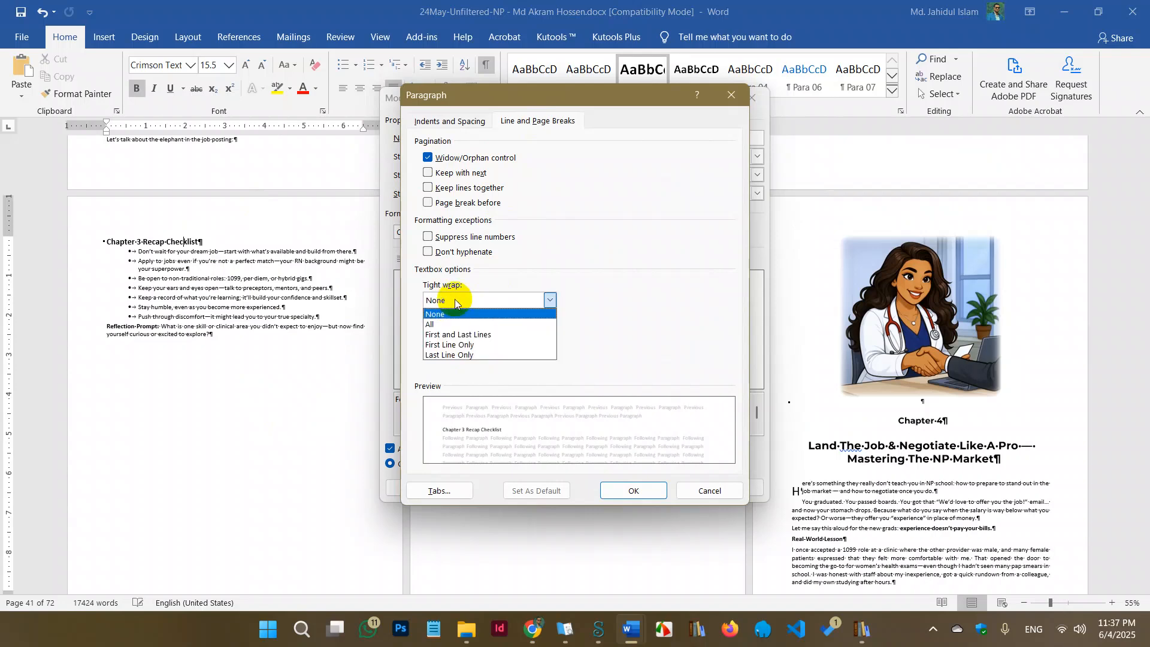
{"action": "left_click", "coordinate": [455, 324]}
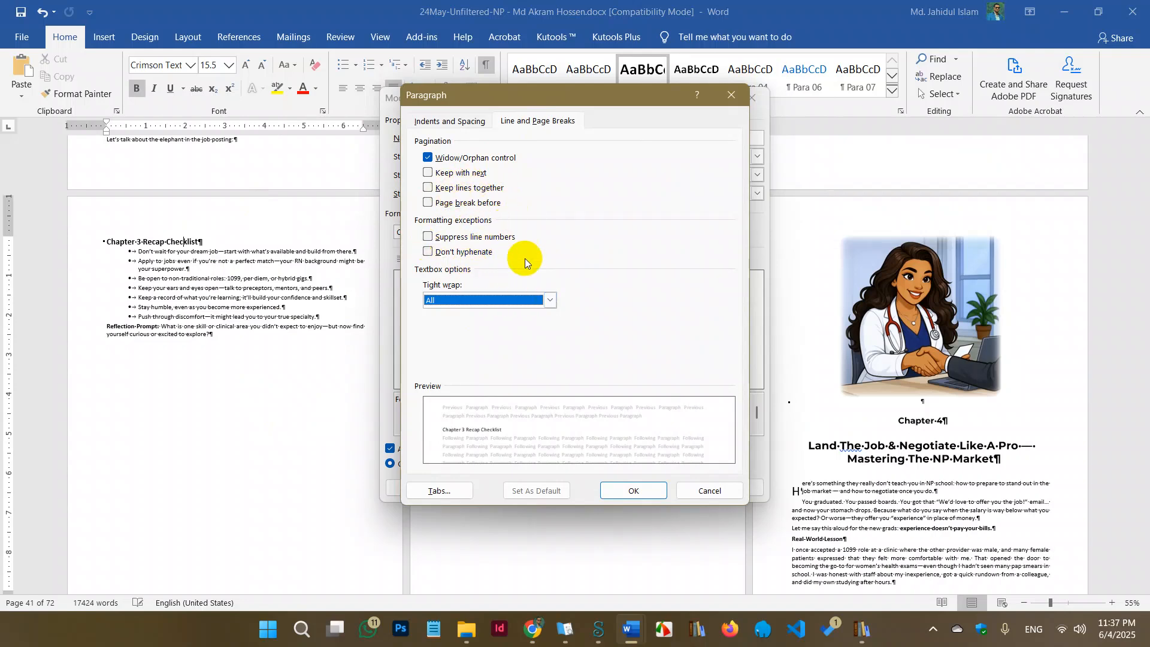
{"action": "left_click", "coordinate": [461, 123]}
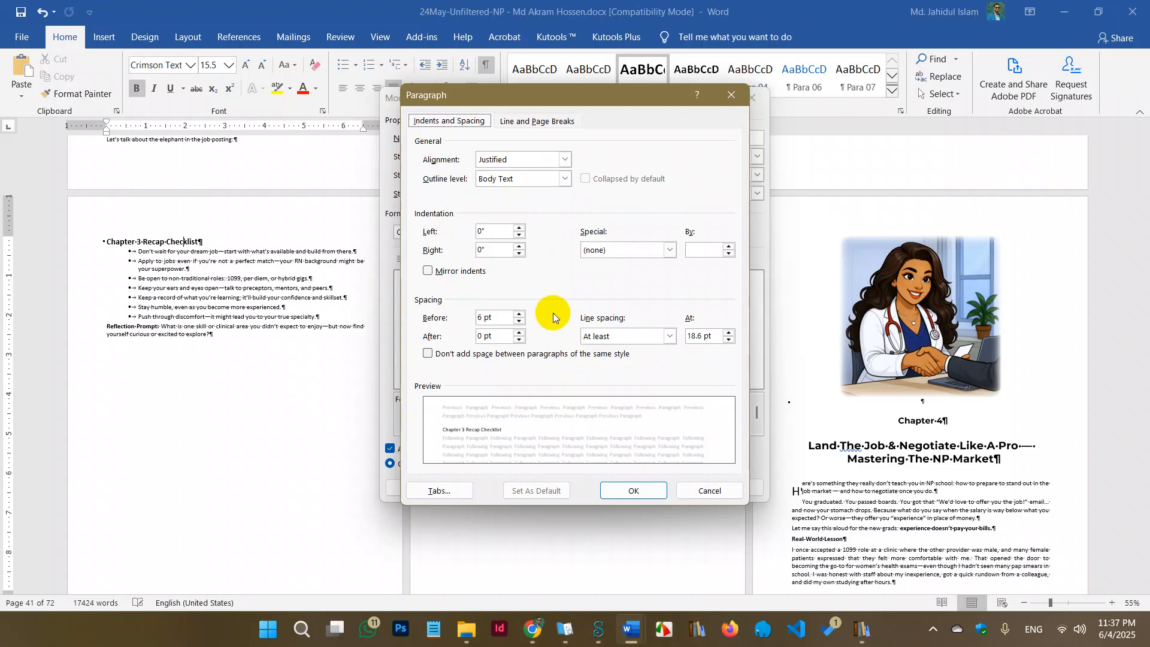
{"action": "left_click", "coordinate": [713, 492]}
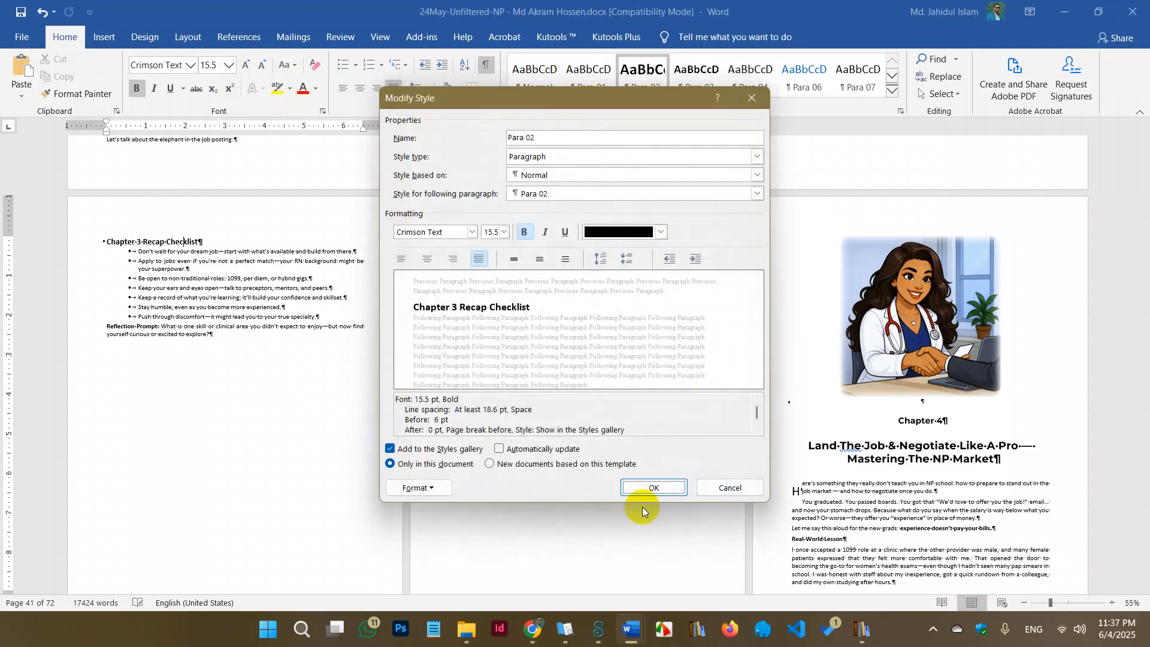
{"action": "left_click", "coordinate": [724, 485]}
{"action": "mouse_move", "coordinate": [599, 629]}
{"action": "left_click", "coordinate": [655, 544]}
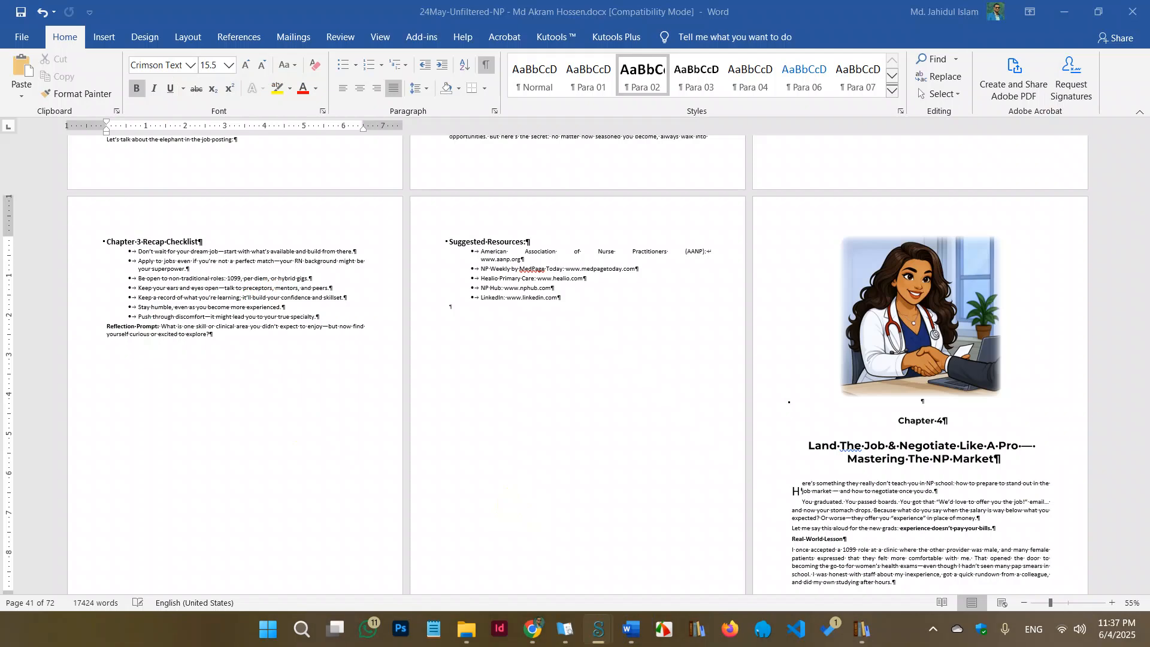
{"action": "left_click_drag", "start_coordinate": [912, 166], "coordinate": [749, 3]}
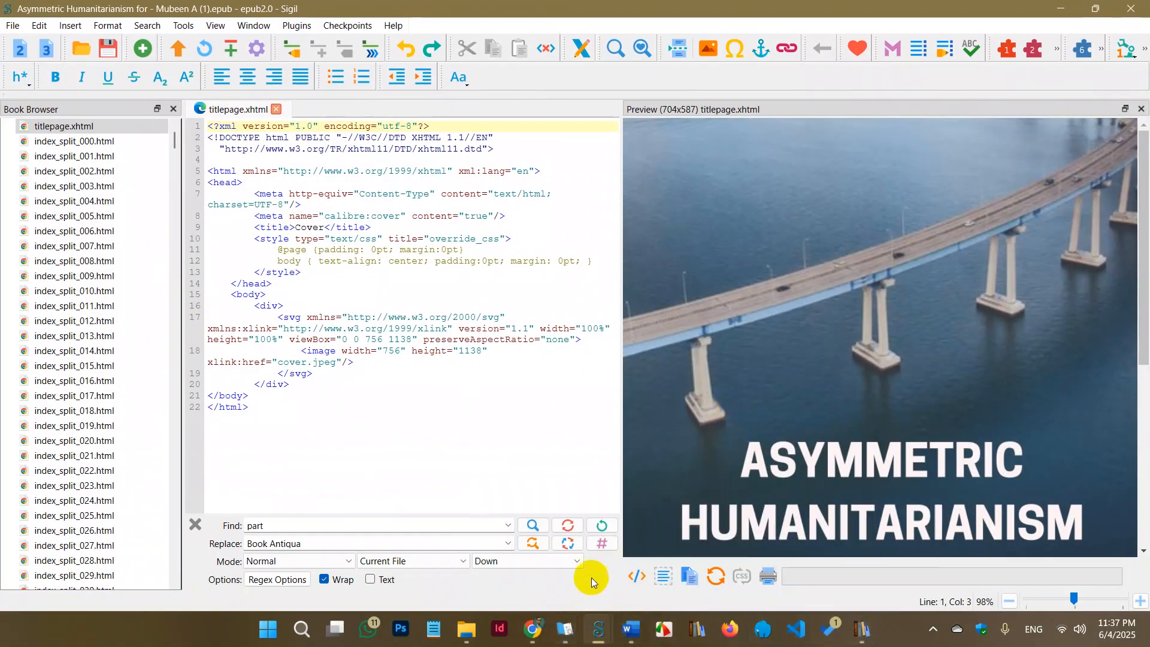
Switch to the Kindle Previewer window holding the Unfiltered NP book and display its title page
{"action": "left_click", "coordinate": [566, 629]}
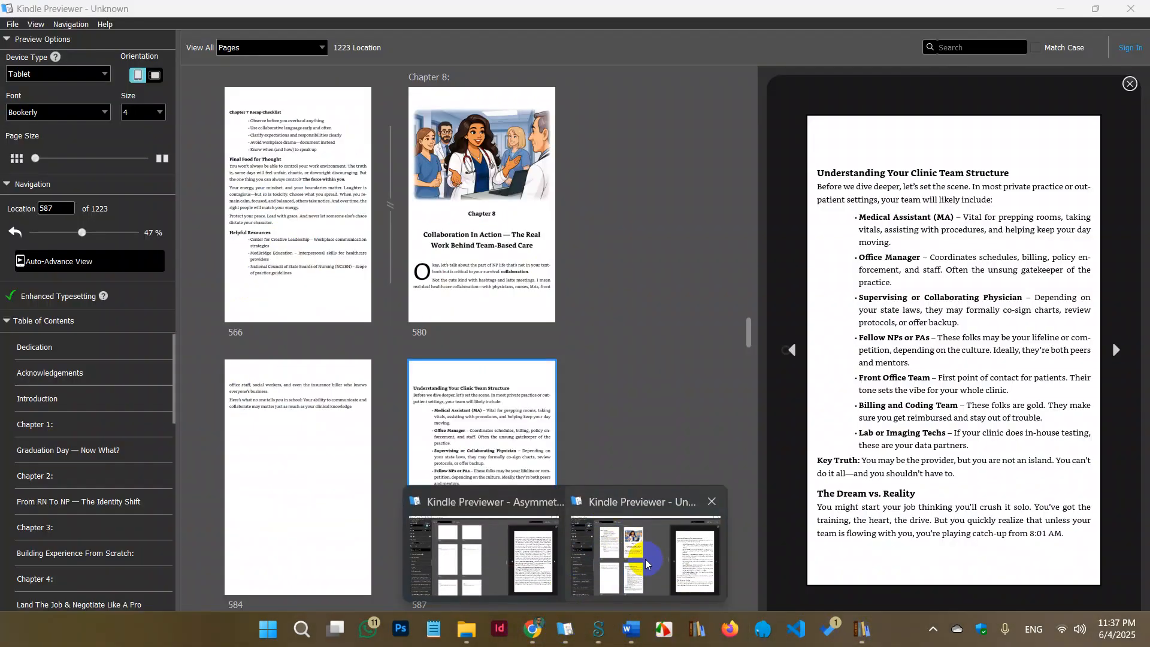
{"action": "left_click", "coordinate": [647, 562]}
{"action": "scroll", "coordinate": [479, 326], "scroll_direction": "up", "scroll_amount": 10}
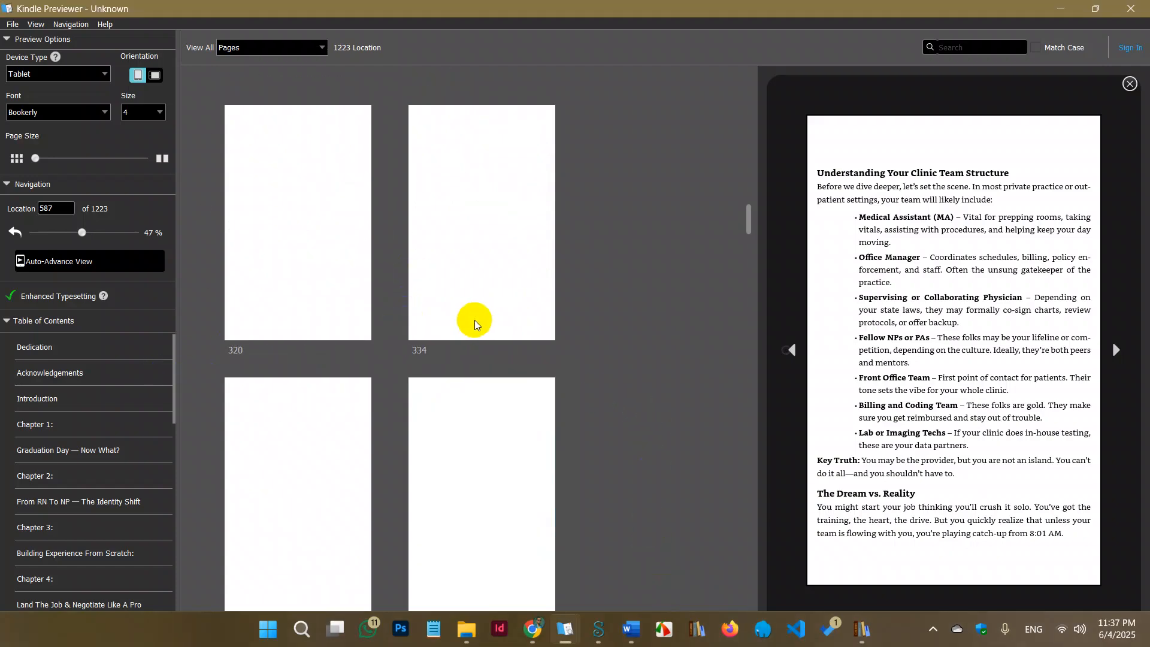
{"action": "left_click", "coordinate": [133, 407]}
{"action": "scroll", "coordinate": [327, 258], "scroll_direction": "up", "scroll_amount": 3}
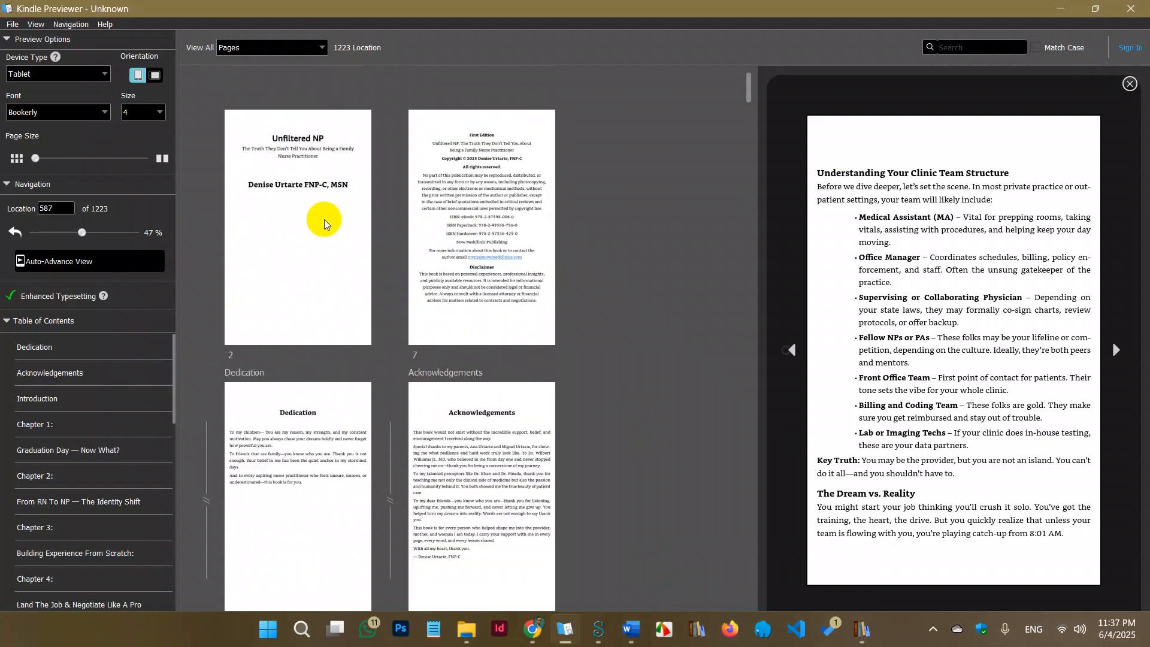
{"action": "left_click", "coordinate": [320, 220]}
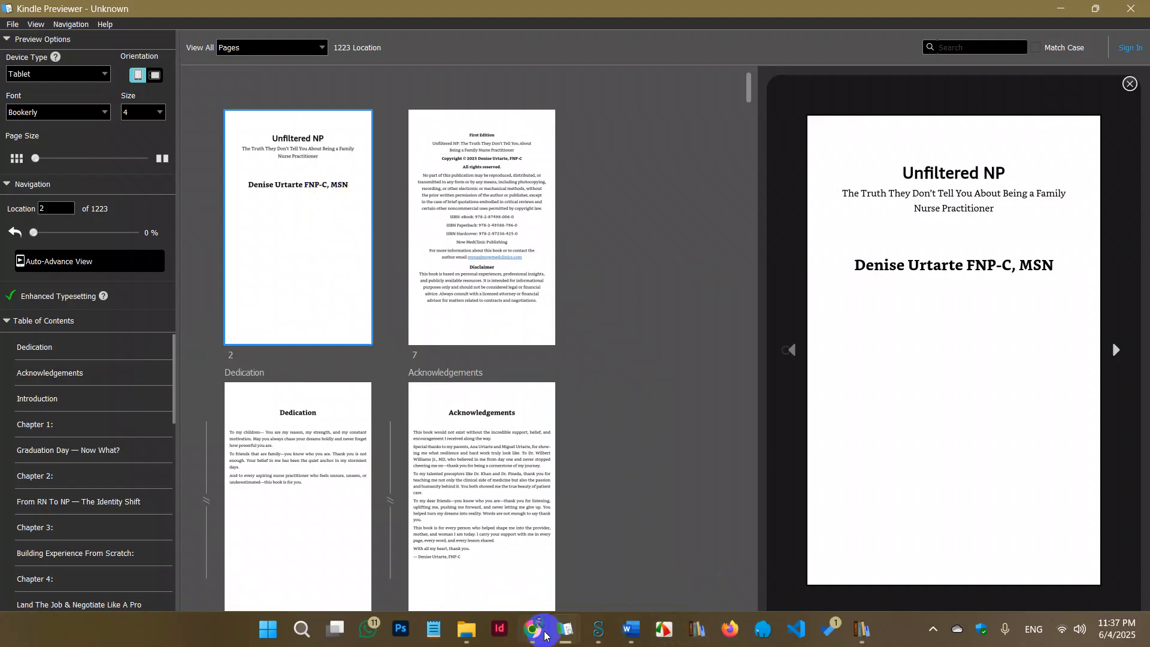
Open 24May-Unfiltered-NP.epub from the eBook folder in Sigil
{"action": "mouse_move", "coordinate": [598, 628]}
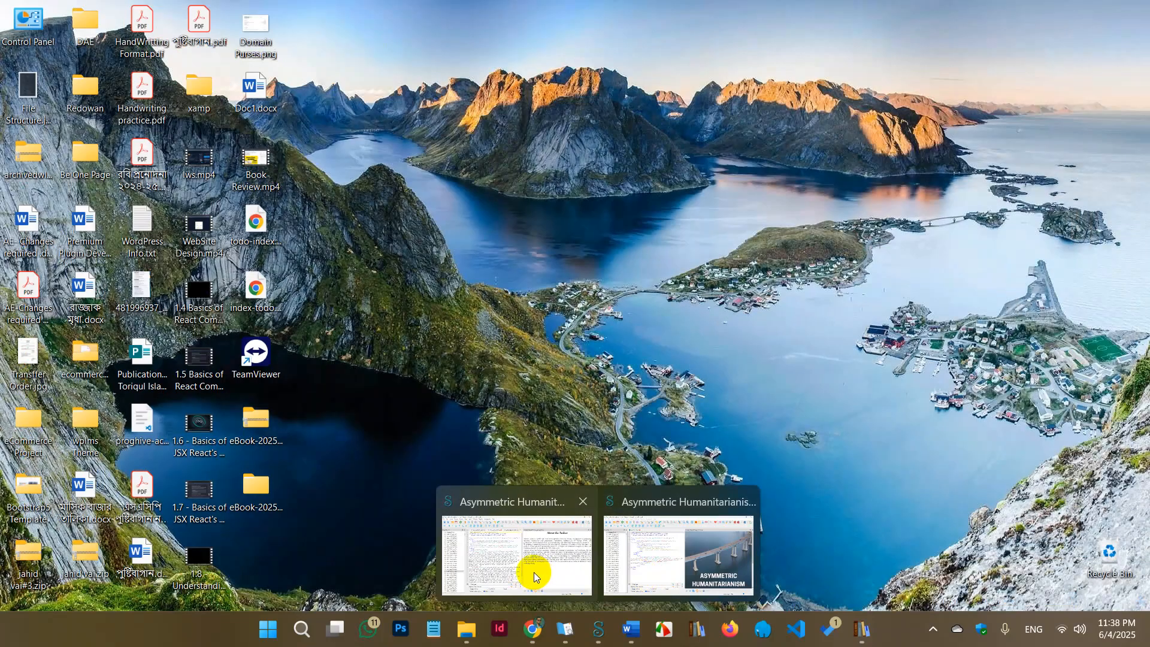
{"action": "left_click", "coordinate": [534, 573]}
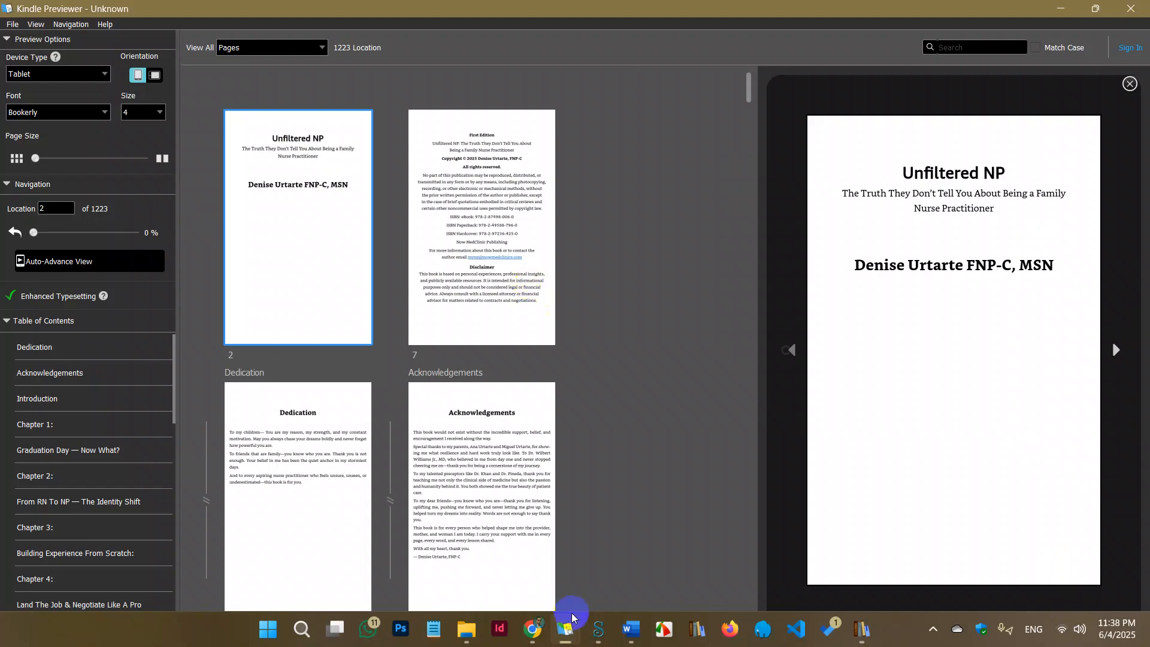
{"action": "mouse_move", "coordinate": [466, 632]}
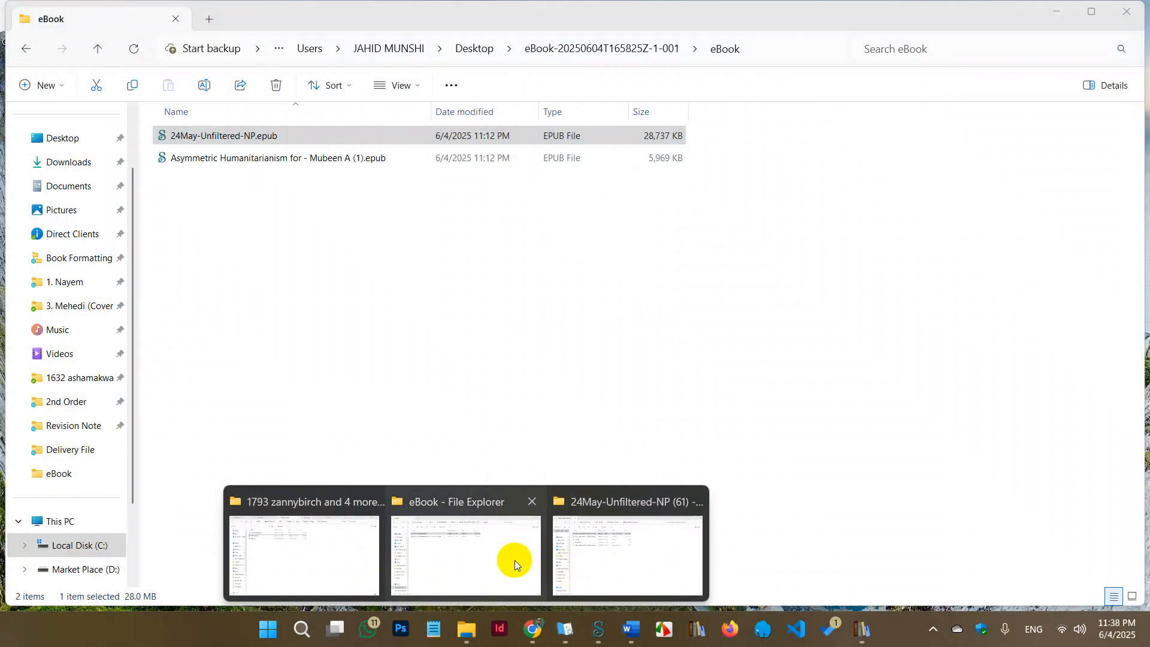
{"action": "left_click", "coordinate": [515, 562]}
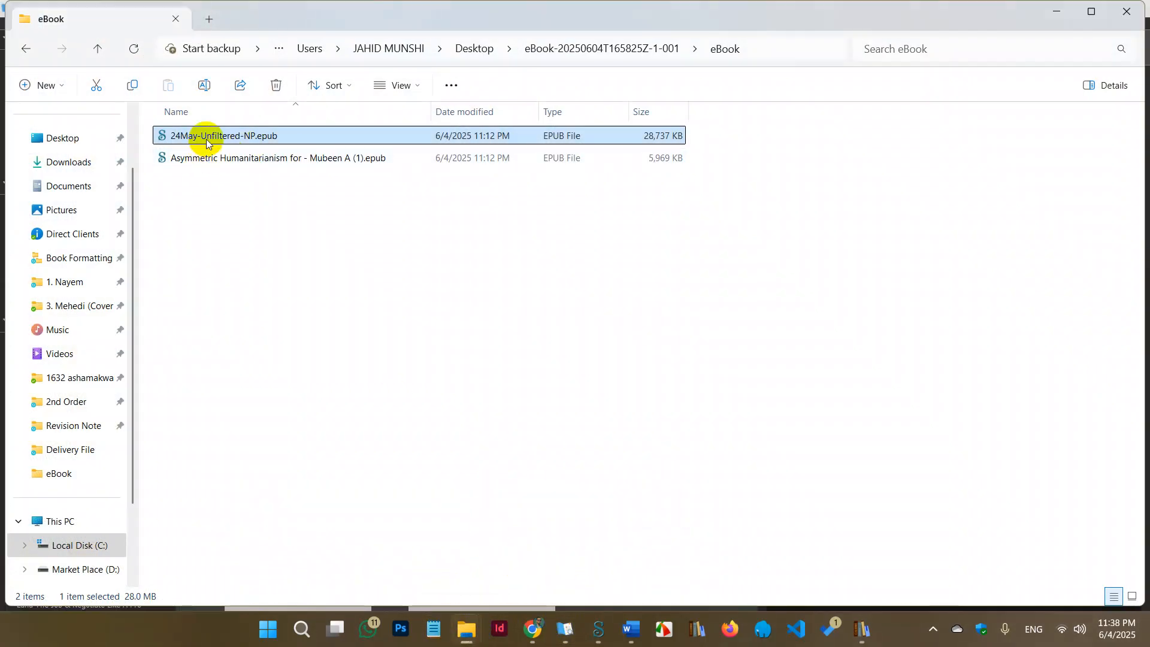
{"action": "right_click", "coordinate": [246, 135]}
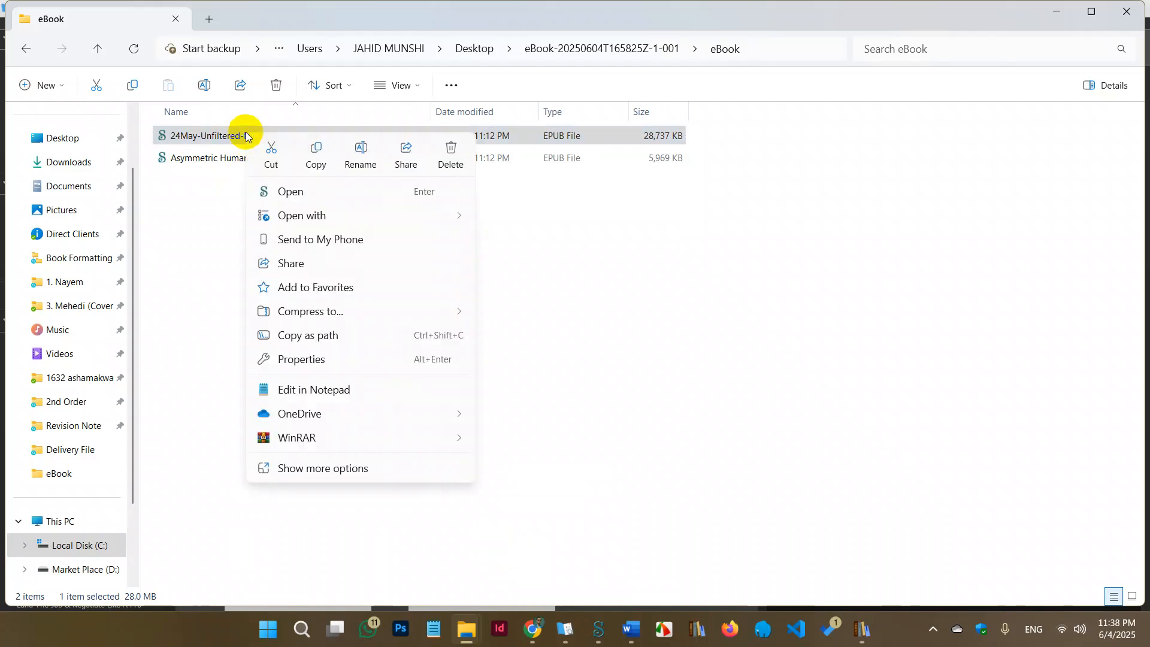
{"action": "left_click", "coordinate": [292, 193]}
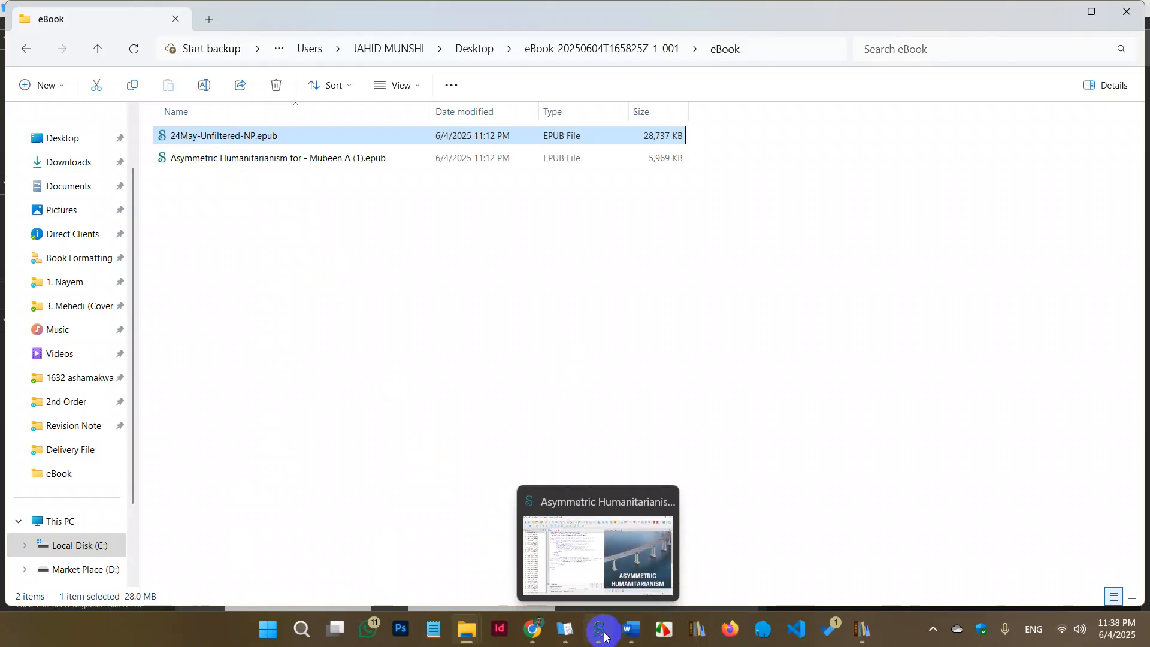
{"action": "left_click", "coordinate": [210, 201]}
{"action": "right_click", "coordinate": [278, 239]}
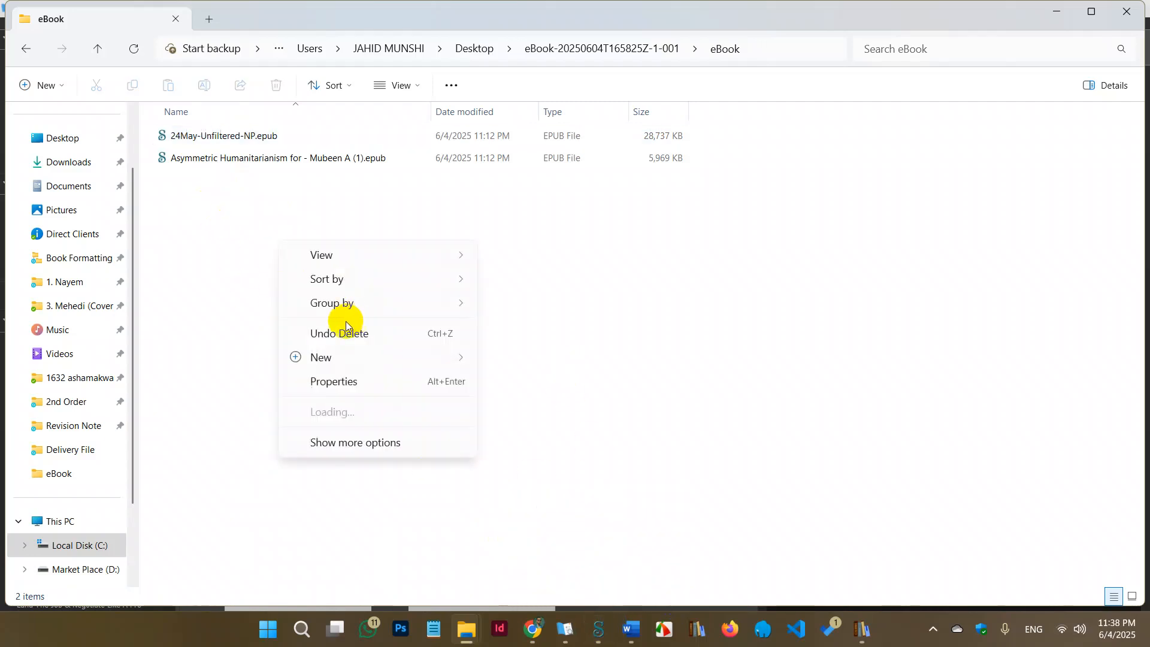
{"action": "left_click", "coordinate": [235, 227]}
{"action": "left_click", "coordinate": [200, 136]}
{"action": "right_click", "coordinate": [201, 138]}
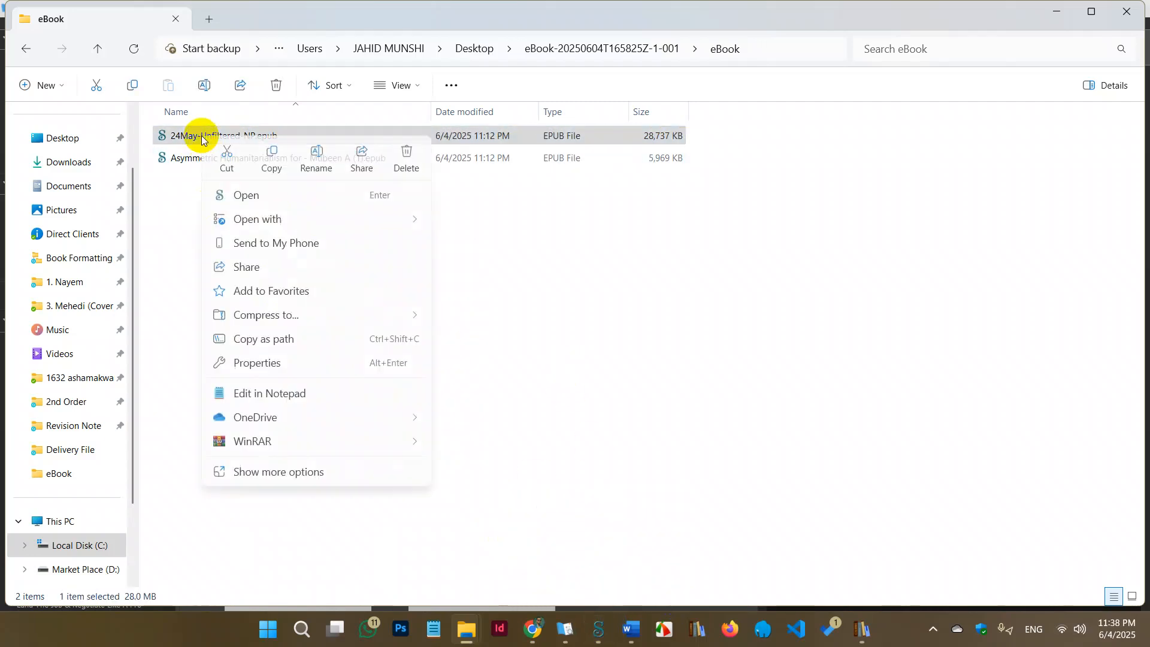
{"action": "left_click", "coordinate": [685, 467]}
Switch to Sigil and accept the automatic fix of the ebook's malformed HTML files
{"action": "left_click", "coordinate": [600, 631]}
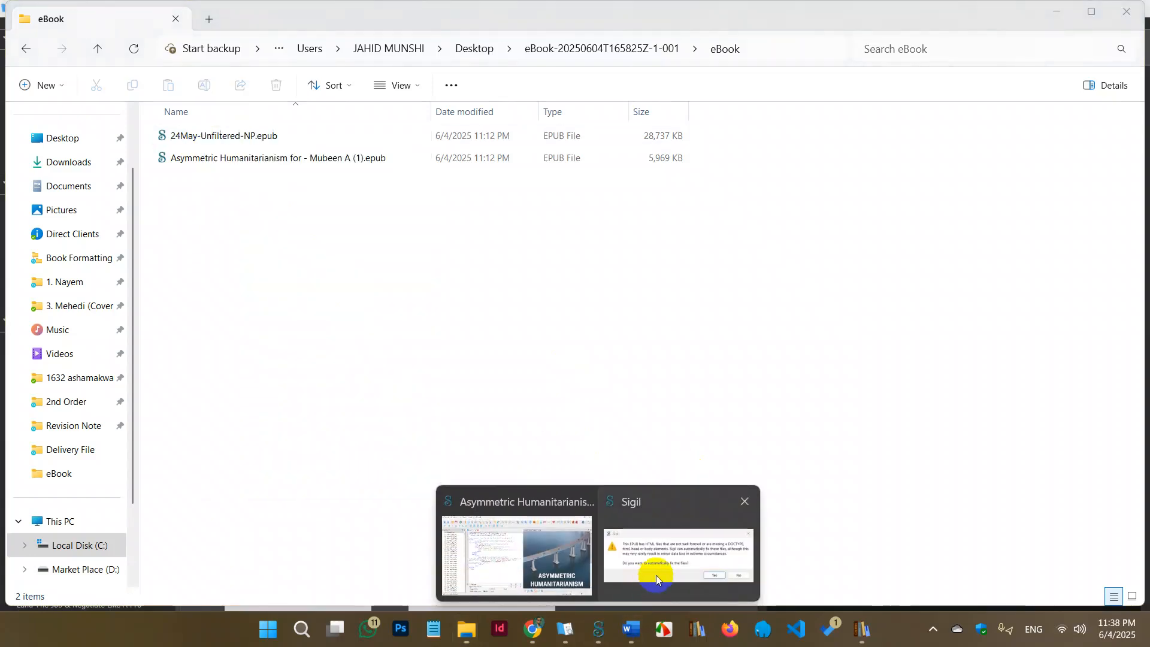
{"action": "left_click", "coordinate": [650, 580]}
{"action": "left_click", "coordinate": [657, 336]}
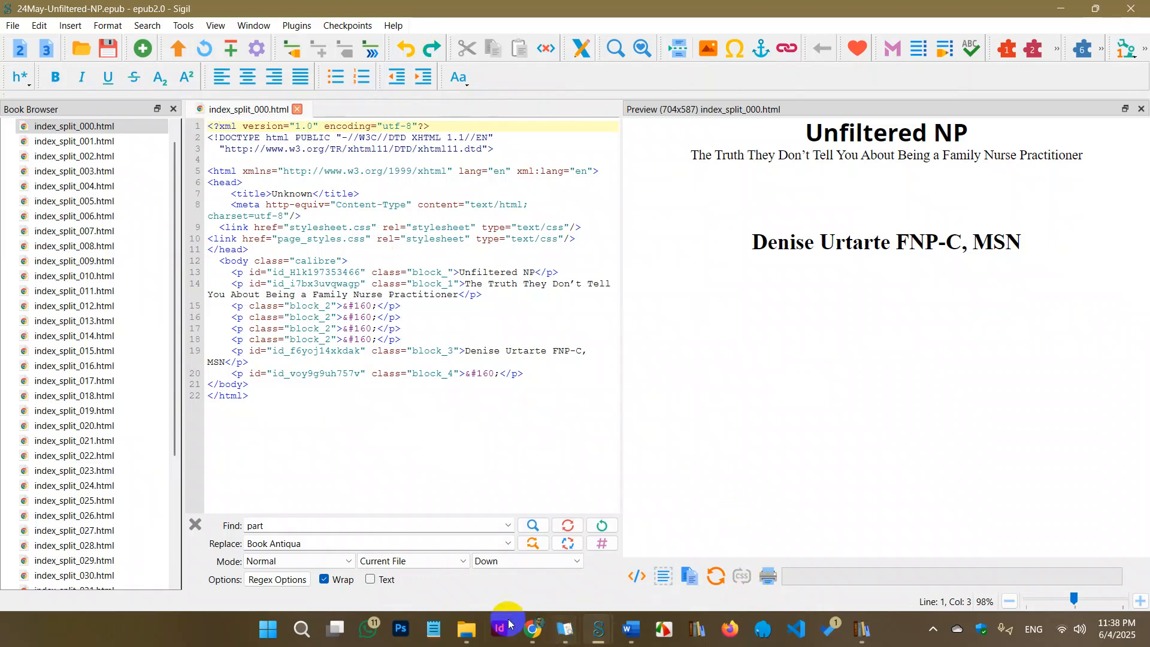
Return to the Unfiltered NP book in Kindle Previewer and display its Table of Contents page
{"action": "left_click", "coordinate": [565, 628]}
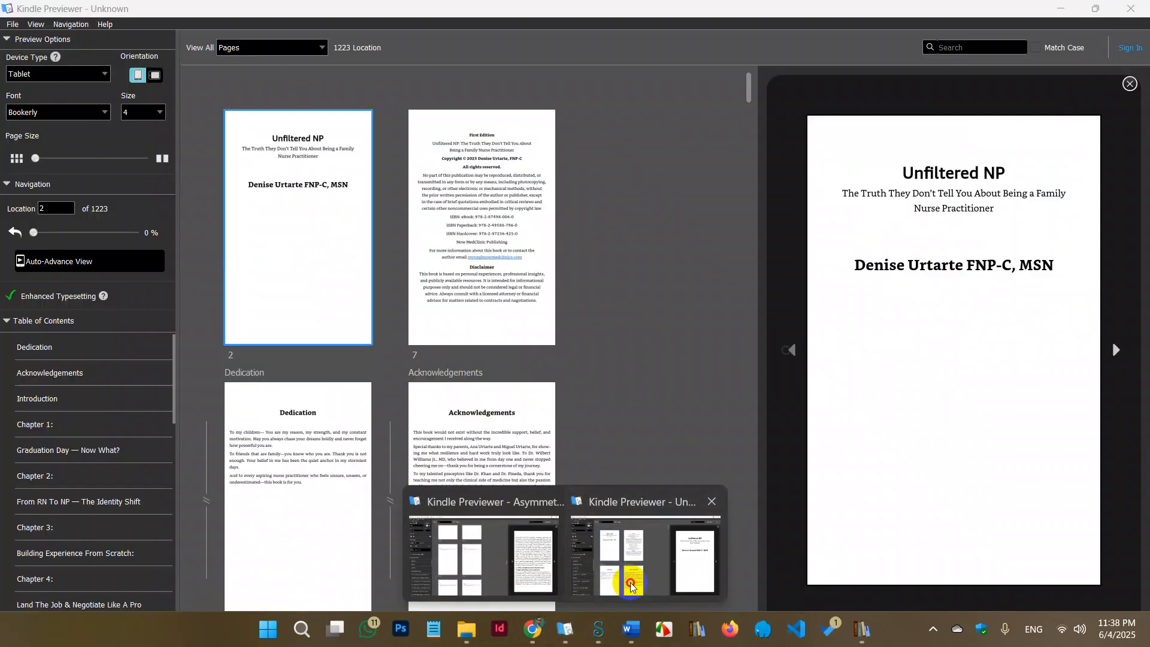
{"action": "left_click", "coordinate": [631, 585]}
{"action": "scroll", "coordinate": [467, 426], "scroll_direction": "down", "scroll_amount": 5}
{"action": "scroll", "coordinate": [468, 426], "scroll_direction": "up", "scroll_amount": 5}
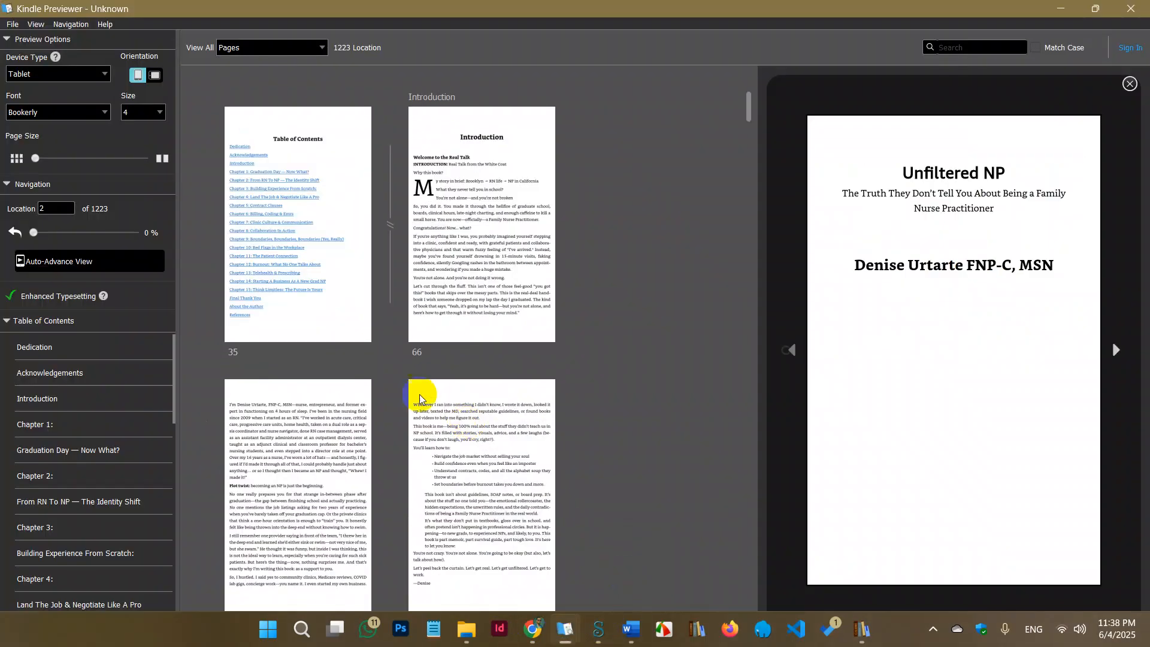
{"action": "left_click", "coordinate": [311, 318]}
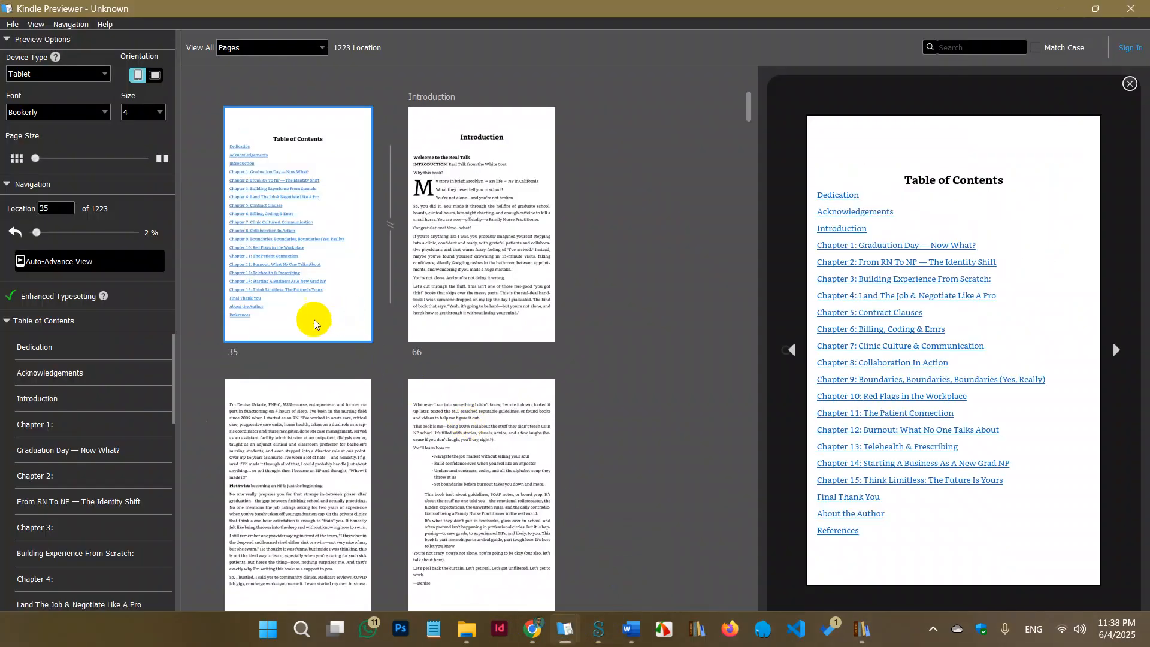
Go to Chapter 8: Collaboration In Action and highlight the "Here's what no one tells you in school" line on the mostly empty page
{"action": "left_click", "coordinate": [863, 366]}
{"action": "left_click", "coordinate": [788, 431]}
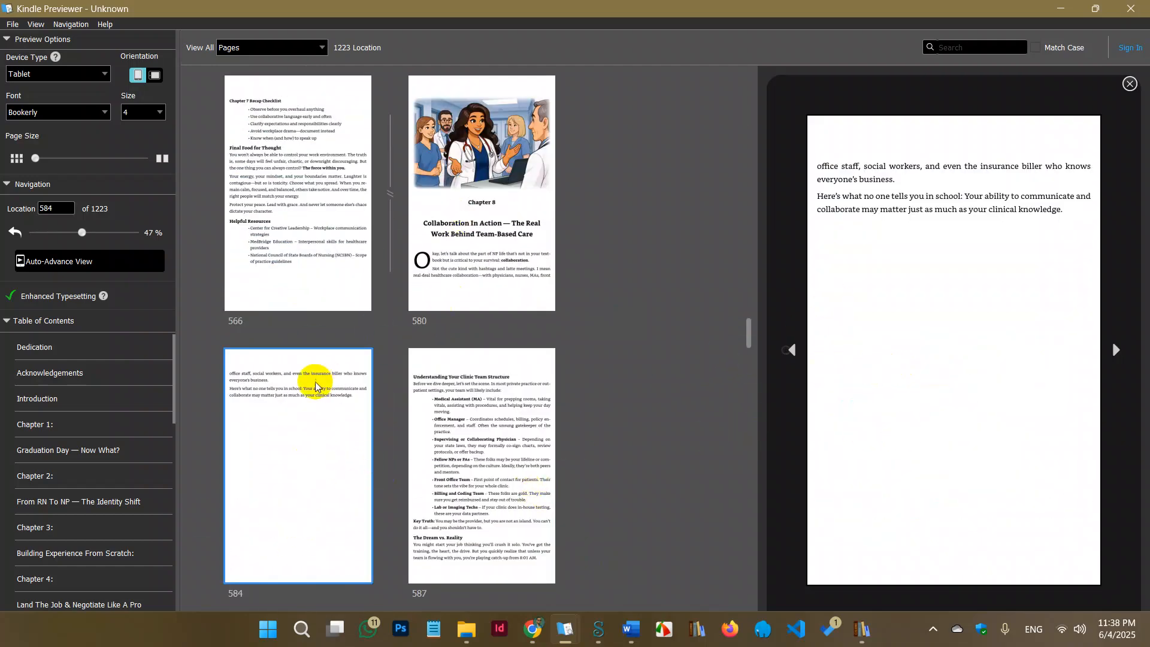
{"action": "left_click_drag", "start_coordinate": [815, 196], "coordinate": [1094, 197]}
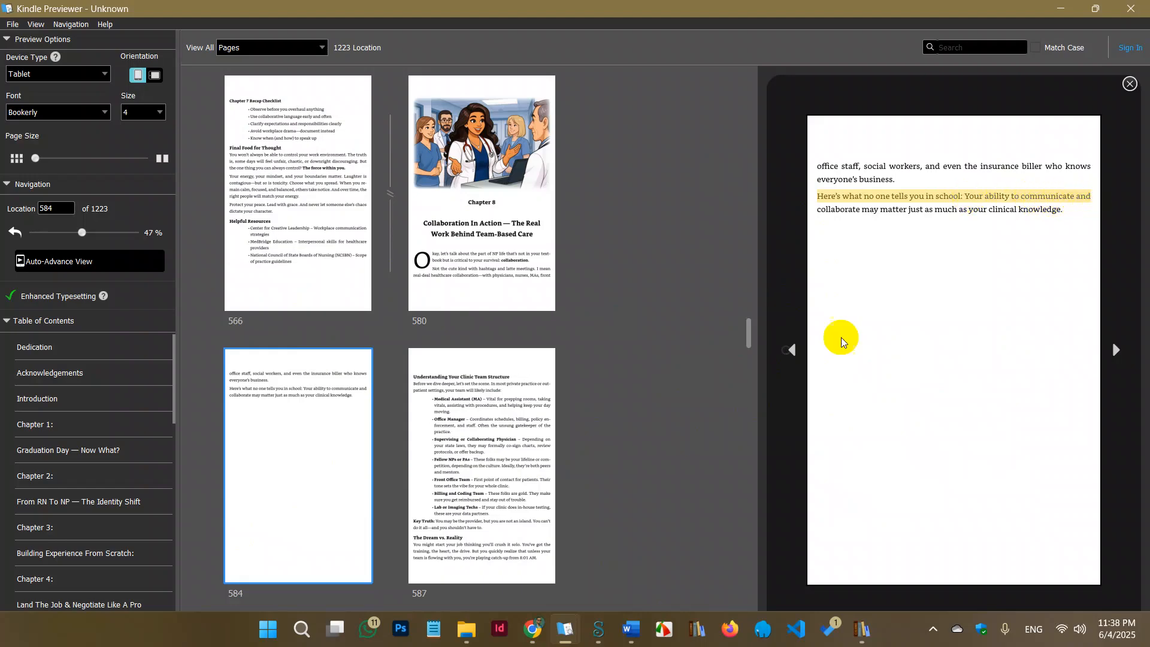
Switch to Sigil, find the Table of Contents file, follow its Chapter 8 link and locate the last paragraph's code
{"action": "left_click", "coordinate": [597, 629]}
{"action": "left_click", "coordinate": [661, 591]}
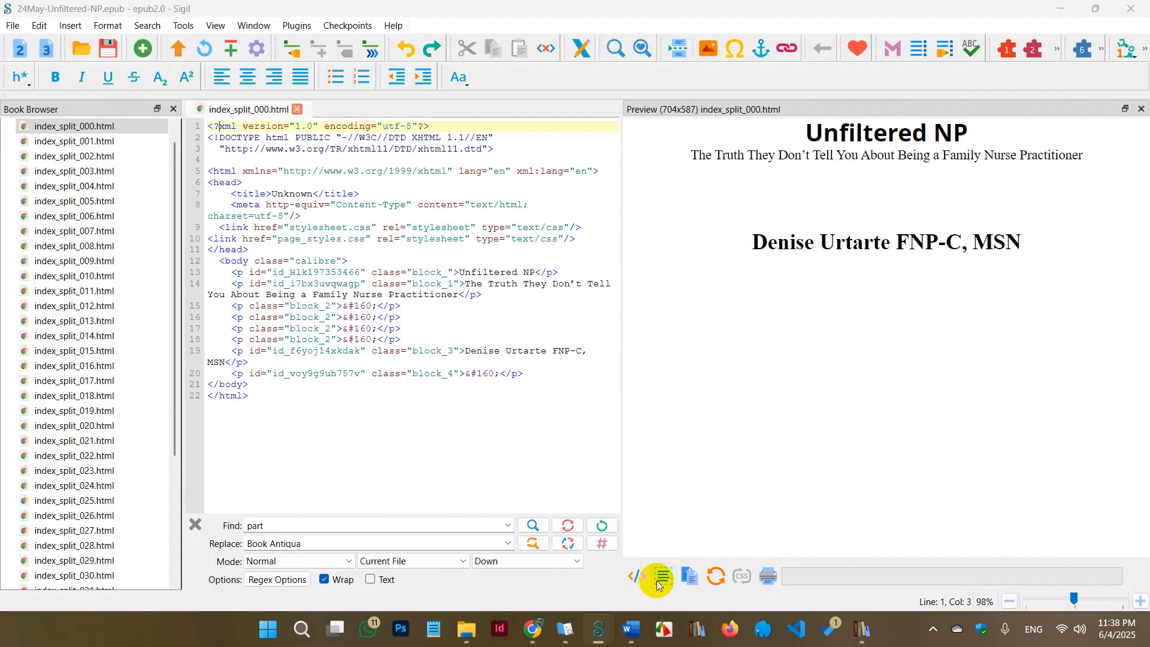
{"action": "left_click", "coordinate": [133, 172]}
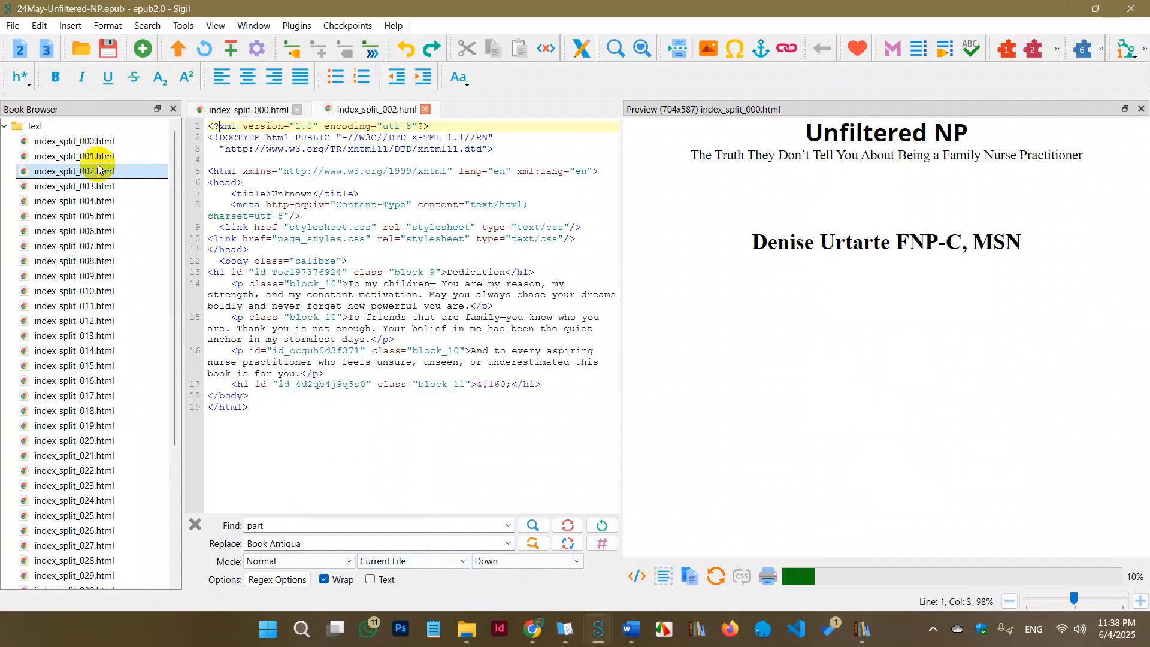
{"action": "left_click", "coordinate": [135, 185]}
{"action": "left_click", "coordinate": [93, 201]}
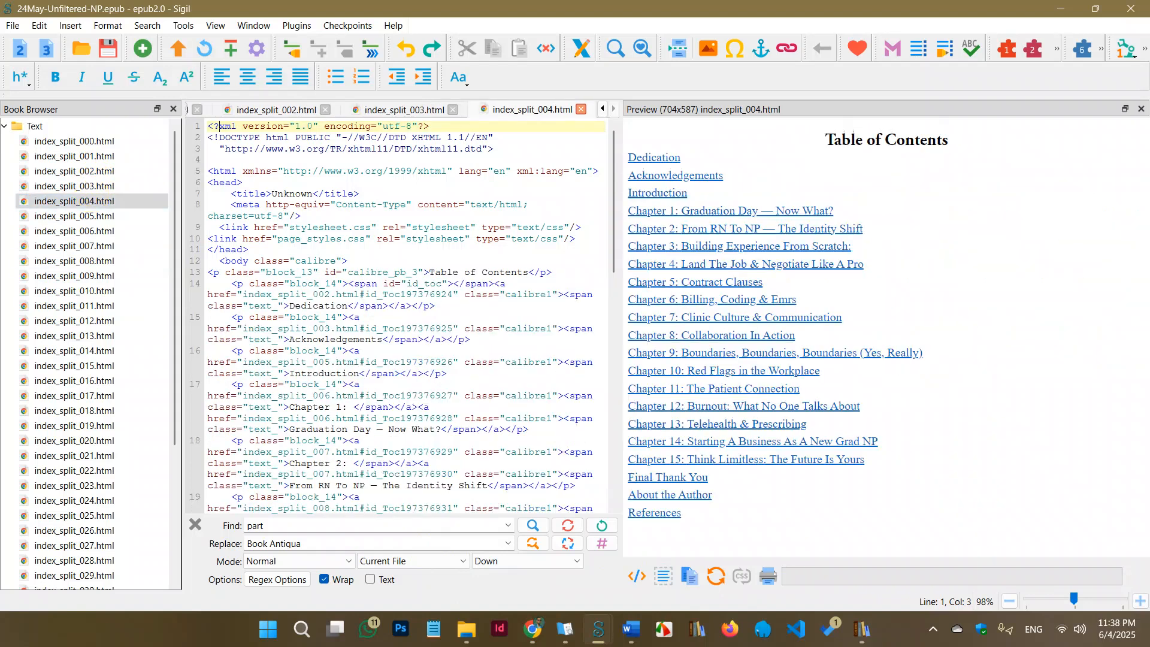
{"action": "left_click", "coordinate": [674, 332]}
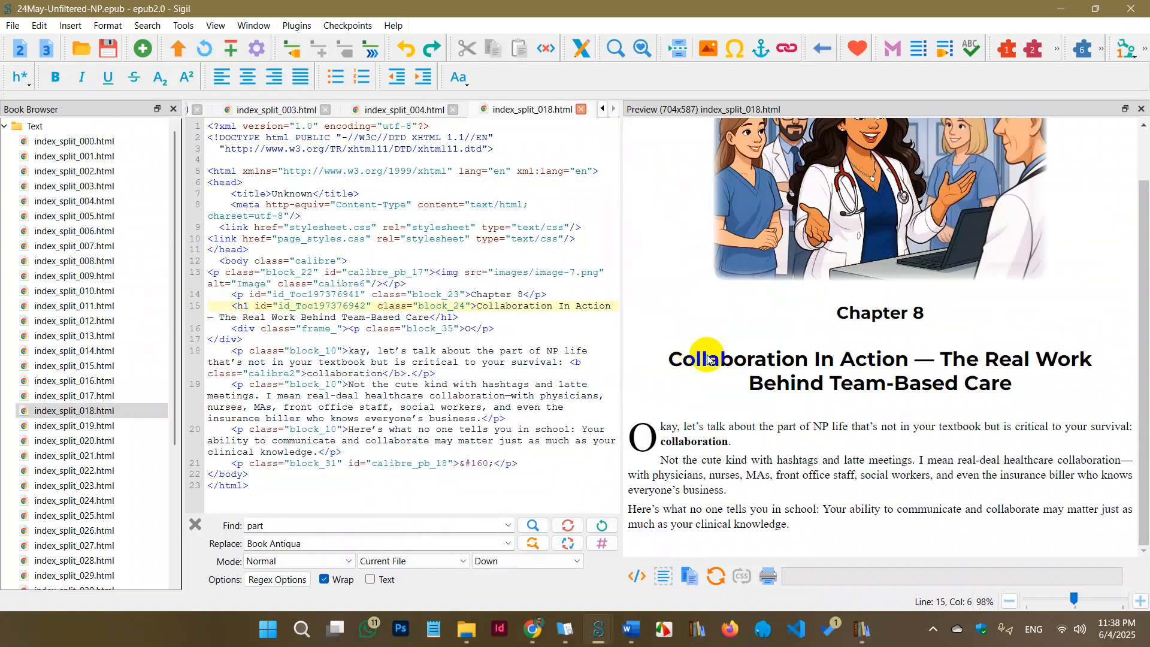
{"action": "left_click", "coordinate": [805, 532]}
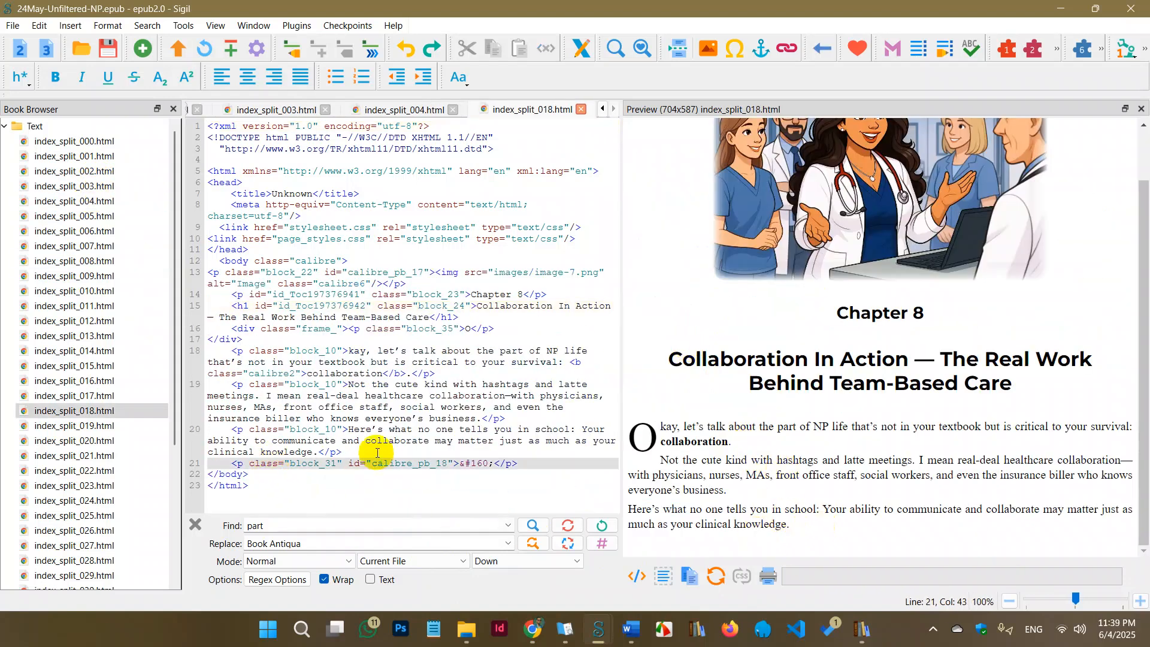
Insert blank lines after the "Here's what no one tells you in school" paragraph in index_split_018.html
{"action": "left_click", "coordinate": [344, 451]}
{"action": "key", "text": "Return"}
{"action": "key", "text": "Return"}
{"action": "key", "text": "Return"}
{"action": "key", "text": "Return"}
{"action": "key", "text": "Return"}
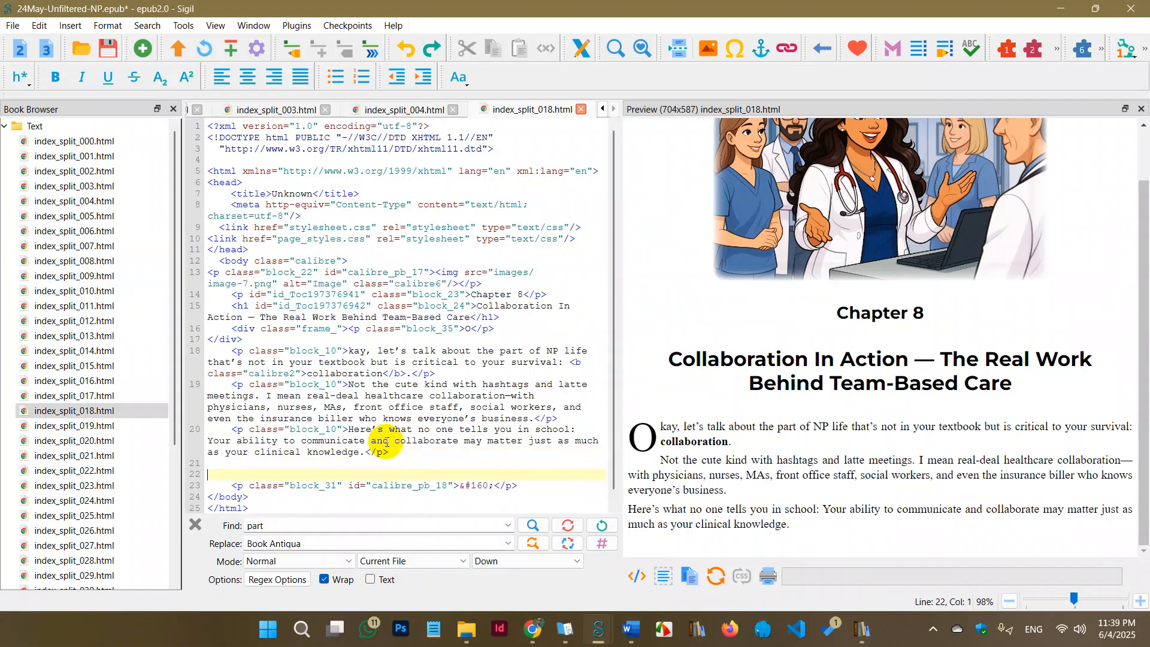
Review the content of index_split_019.html, which follows the chapter opening, and return to the end of index_split_018.html
{"action": "double_click", "coordinate": [72, 425]}
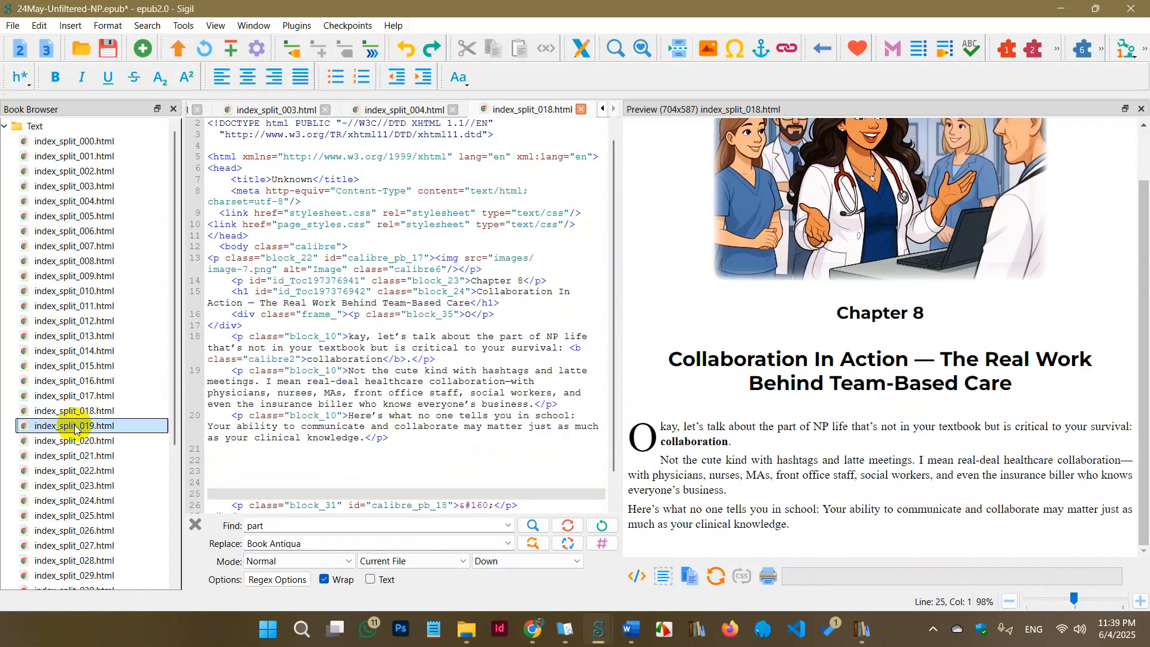
{"action": "scroll", "coordinate": [731, 384], "scroll_direction": "down", "scroll_amount": 10}
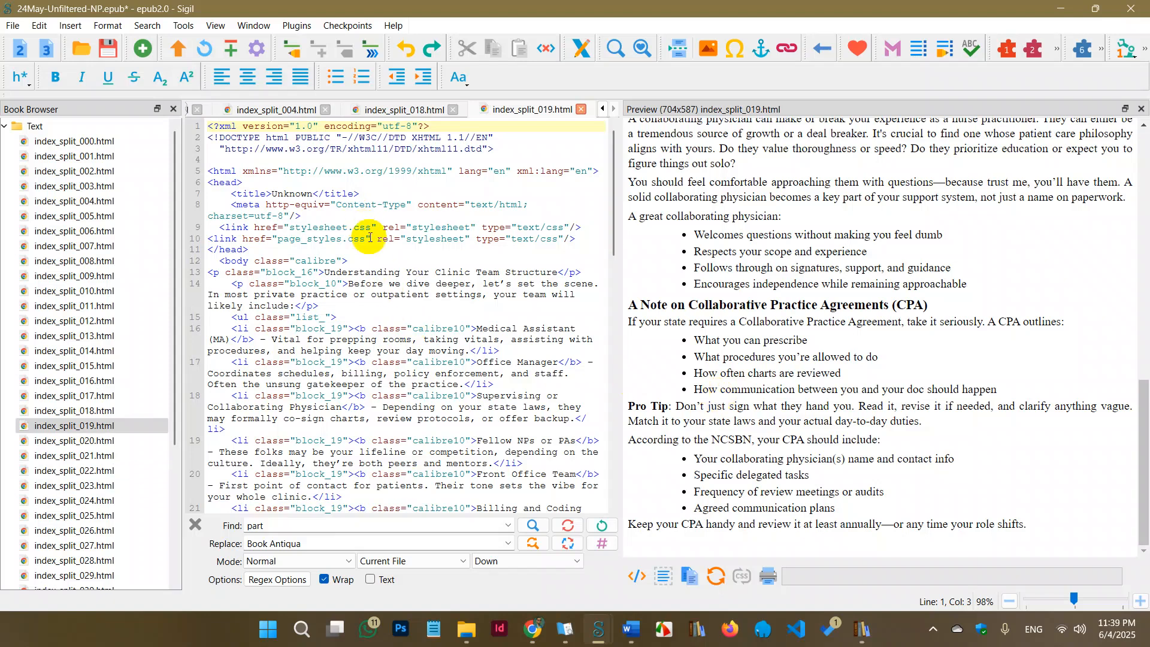
{"action": "double_click", "coordinate": [102, 412]}
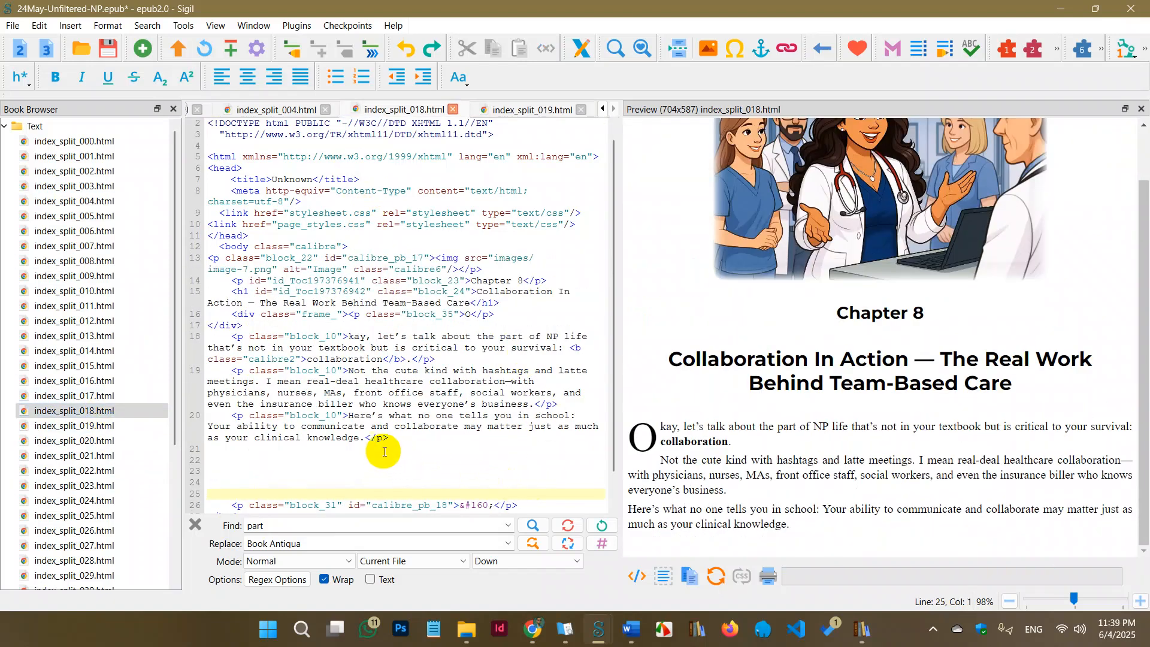
{"action": "scroll", "coordinate": [396, 399], "scroll_direction": "down", "scroll_amount": 1}
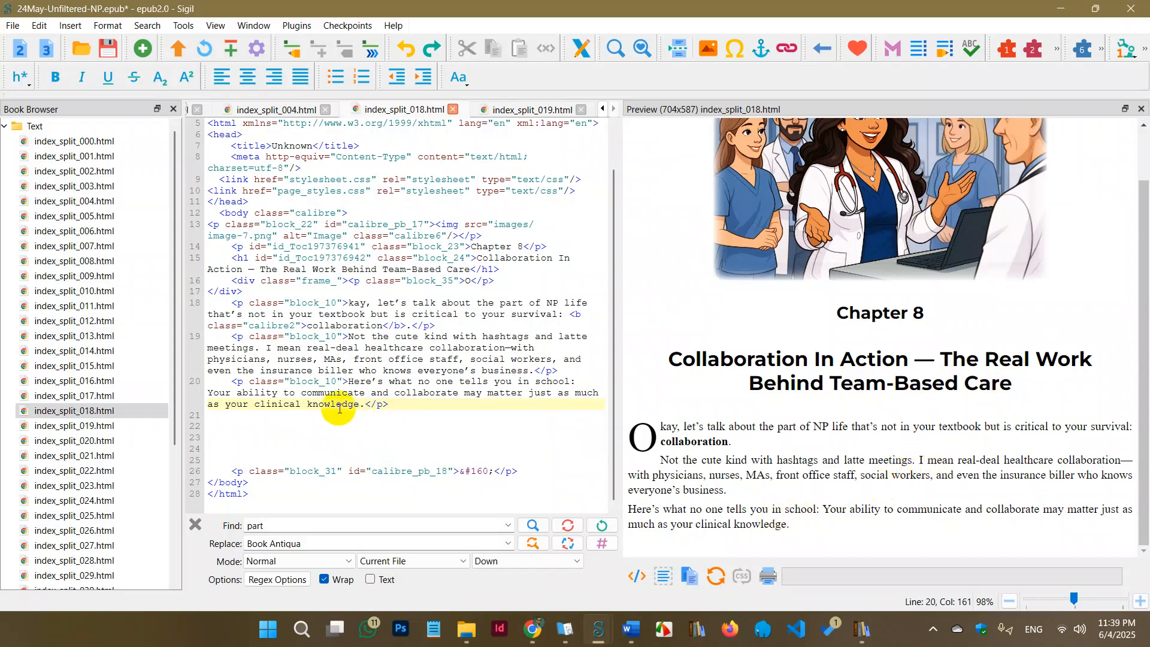
Examine the opening tag, class attribute and closing tag of the "Here's what no one tells you in school" paragraph
{"action": "left_click_drag", "start_coordinate": [310, 404], "coordinate": [384, 405]}
{"action": "left_click", "coordinate": [391, 404]}
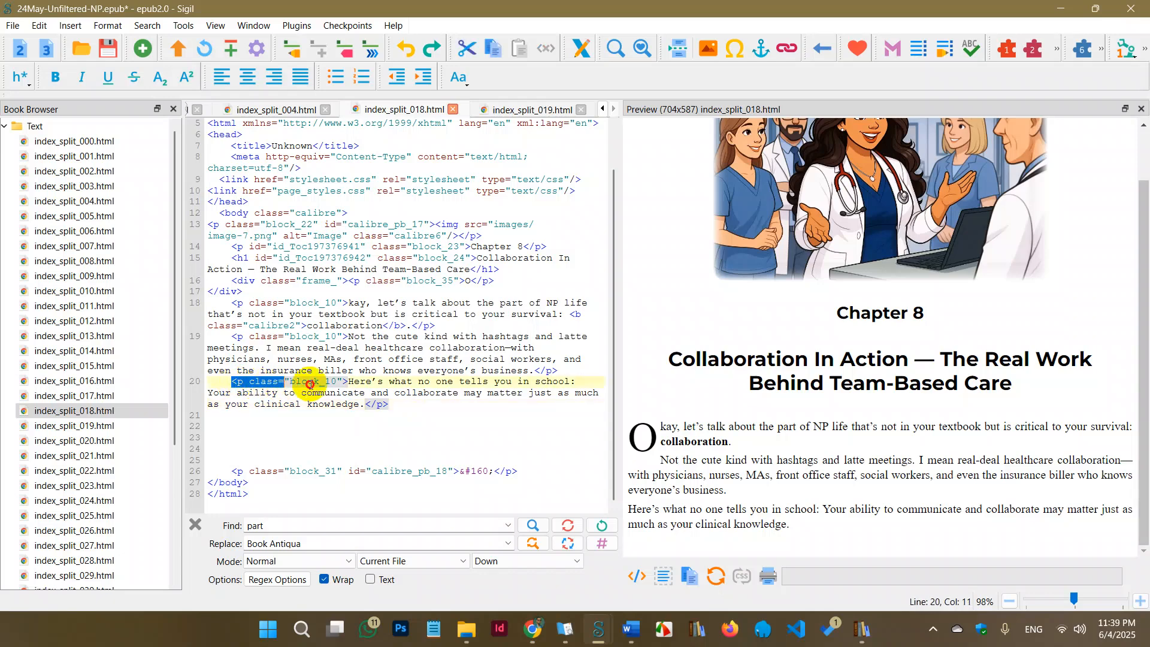
{"action": "left_click", "coordinate": [251, 382]}
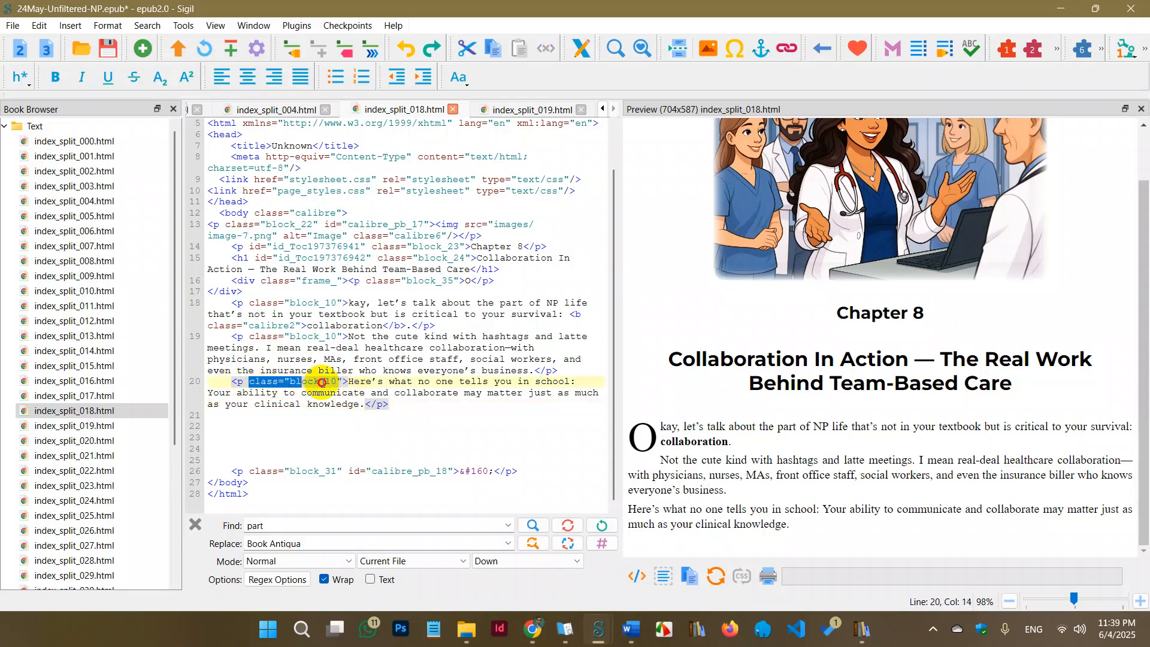
{"action": "left_click", "coordinate": [313, 392]}
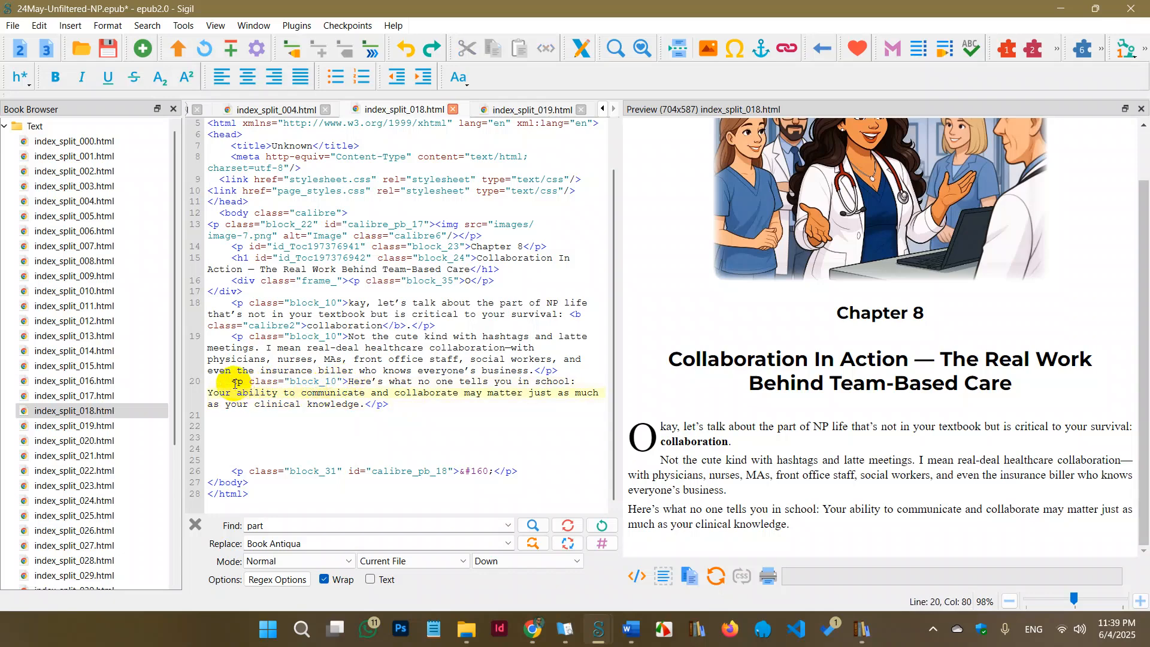
Add an empty <p></p> paragraph on line 22, below the "Here's what no one tells you in school" paragraph
{"action": "left_click", "coordinate": [403, 407]}
{"action": "key", "text": "Return"}
{"action": "key", "text": "Return"}
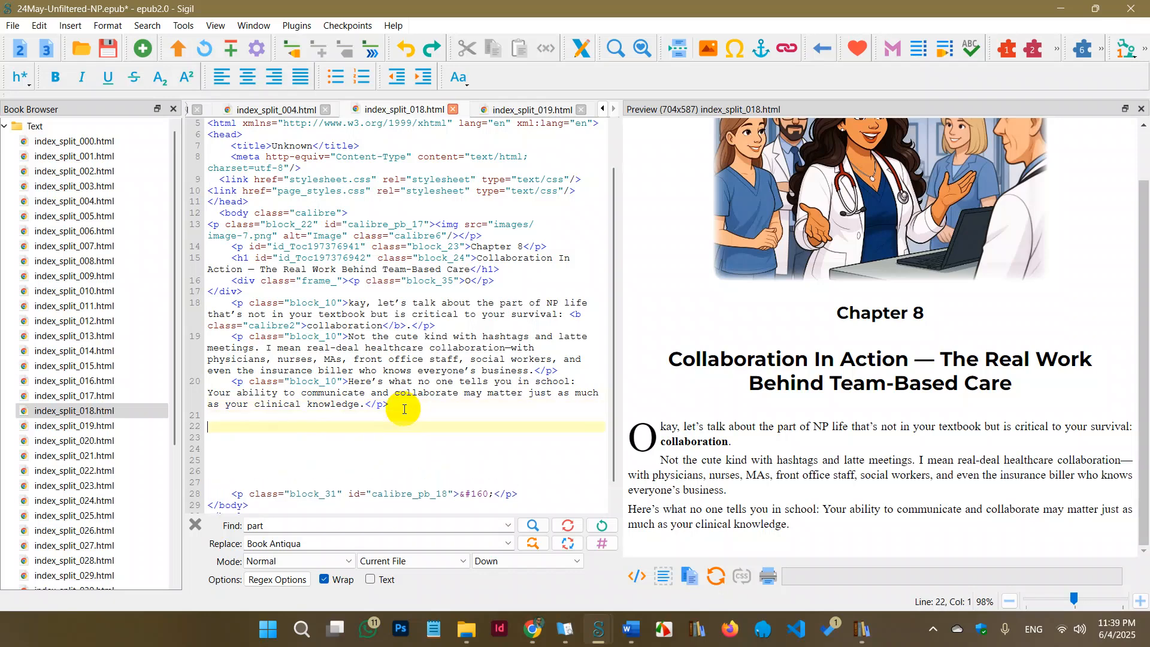
{"action": "type", "text": "<></>"}
{"action": "key", "text": "Left"}
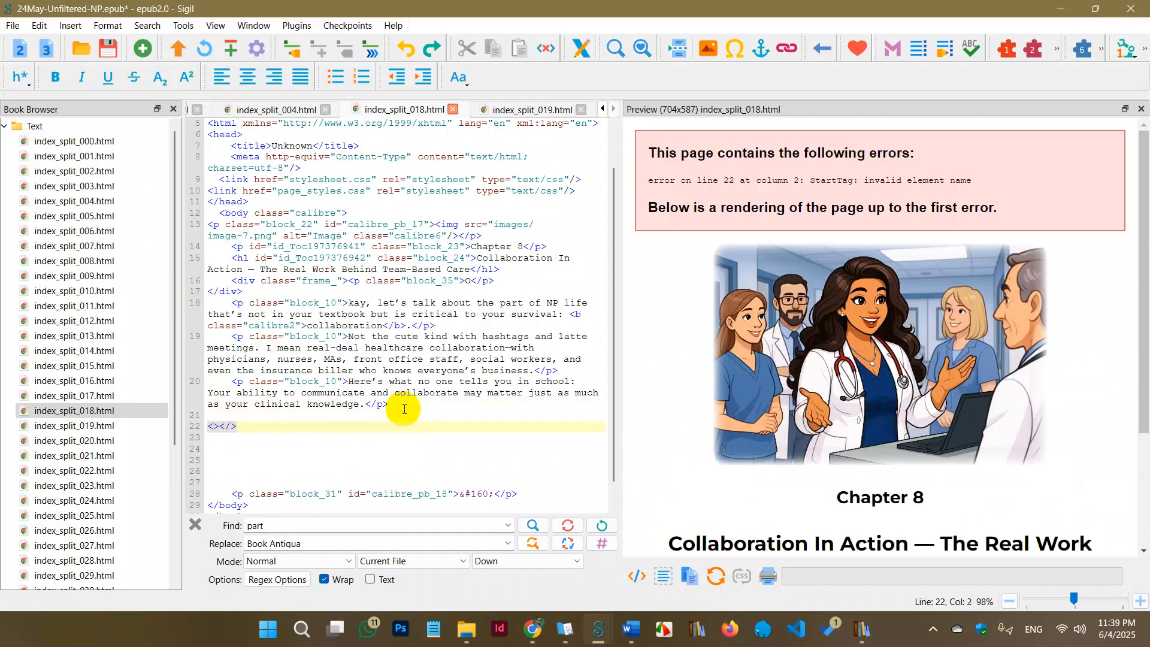
{"action": "key", "text": "Right"}
{"action": "type", "text": "p"}
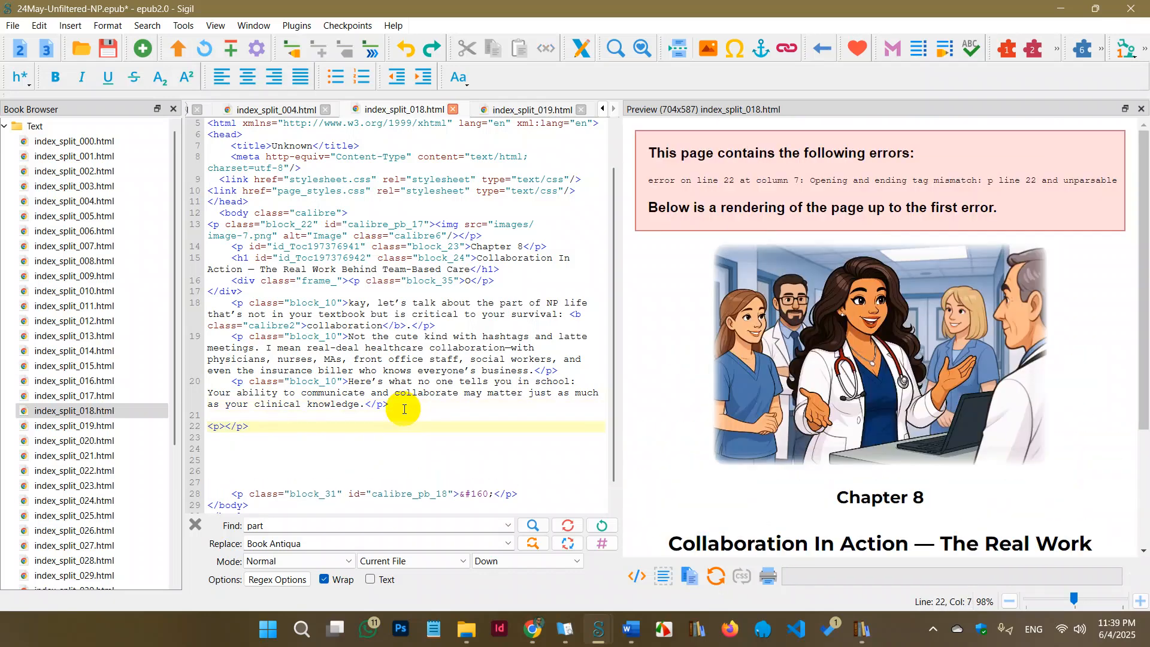
{"action": "left_click", "coordinate": [348, 425]}
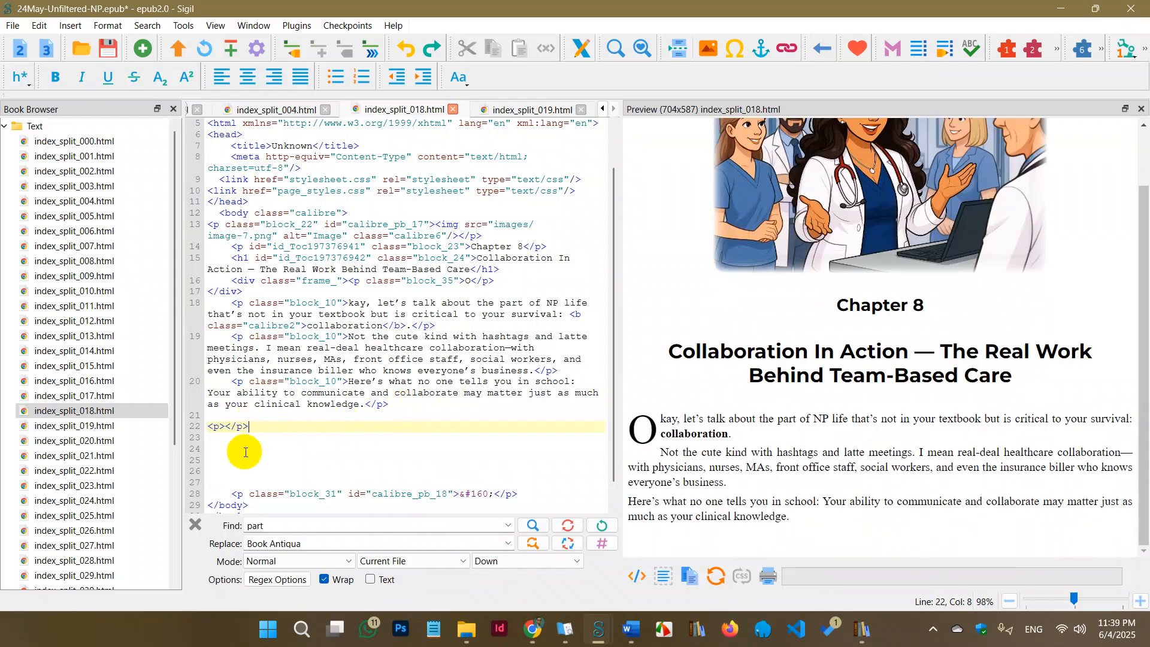
Fill the new paragraph with the filler text "safkasjfksafkjaskfj" and locate it in the preview
{"action": "left_click_drag", "start_coordinate": [224, 426], "coordinate": [207, 428]}
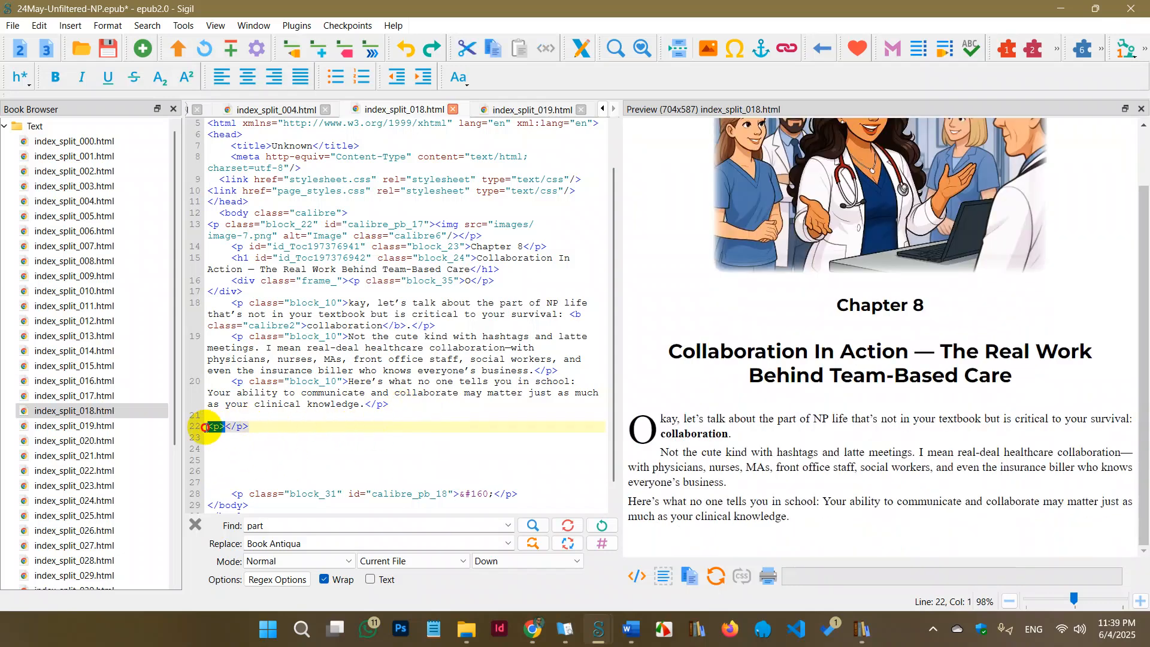
{"action": "left_click", "coordinate": [232, 443]}
{"action": "left_click", "coordinate": [226, 427]}
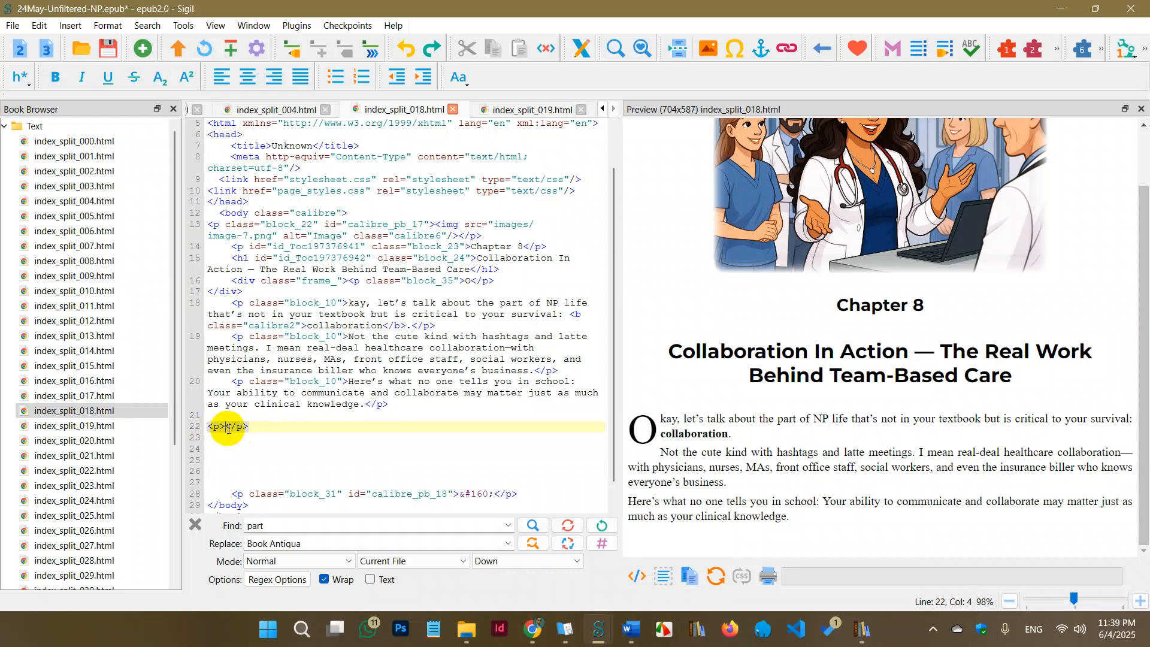
{"action": "type", "text": "safkasjfksafkjaskfj"}
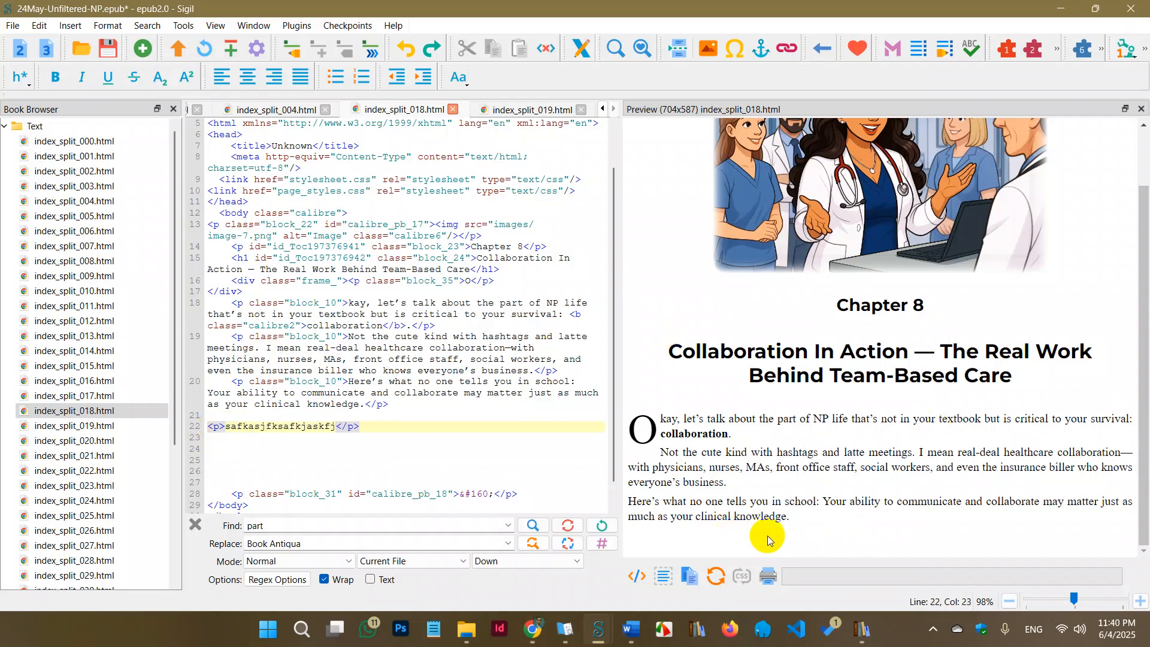
{"action": "left_click", "coordinate": [707, 518]}
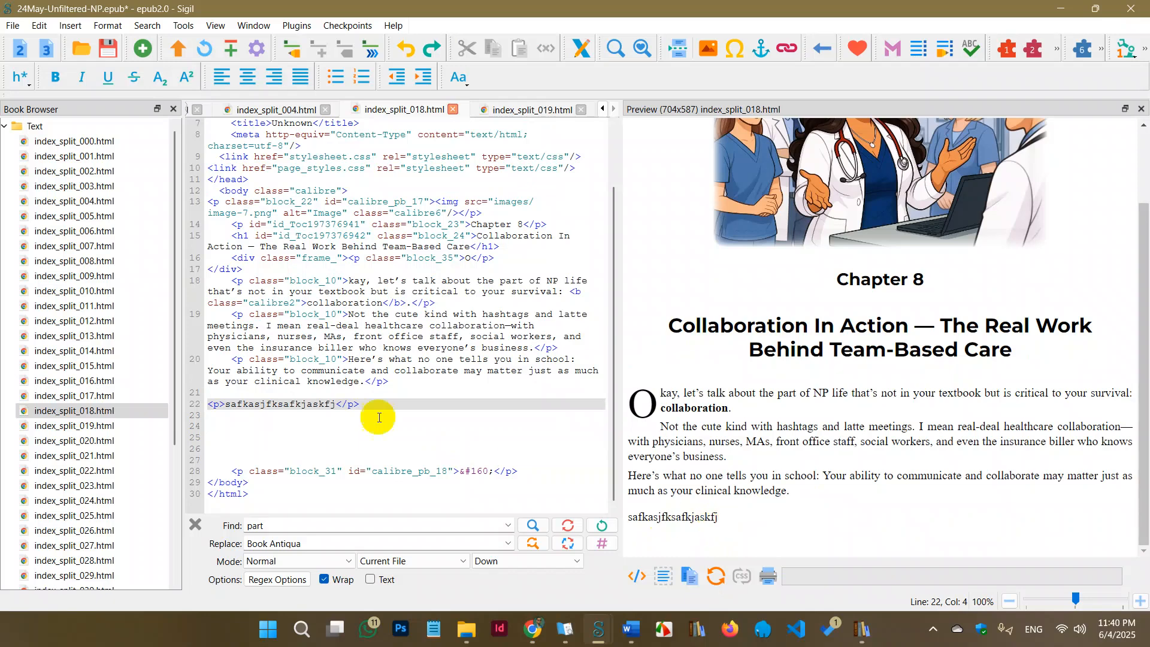
Replace the filler text in the new paragraph with "Eid Mubarak 2025"
{"action": "double_click", "coordinate": [289, 404]}
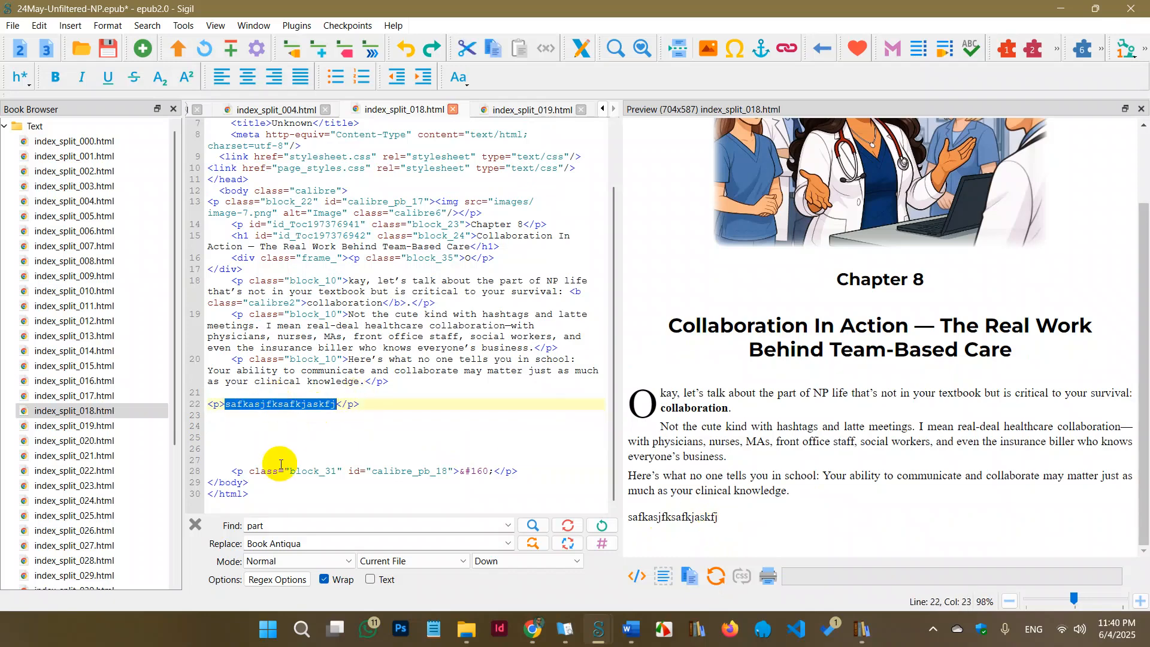
{"action": "type", "text": "Eid"}
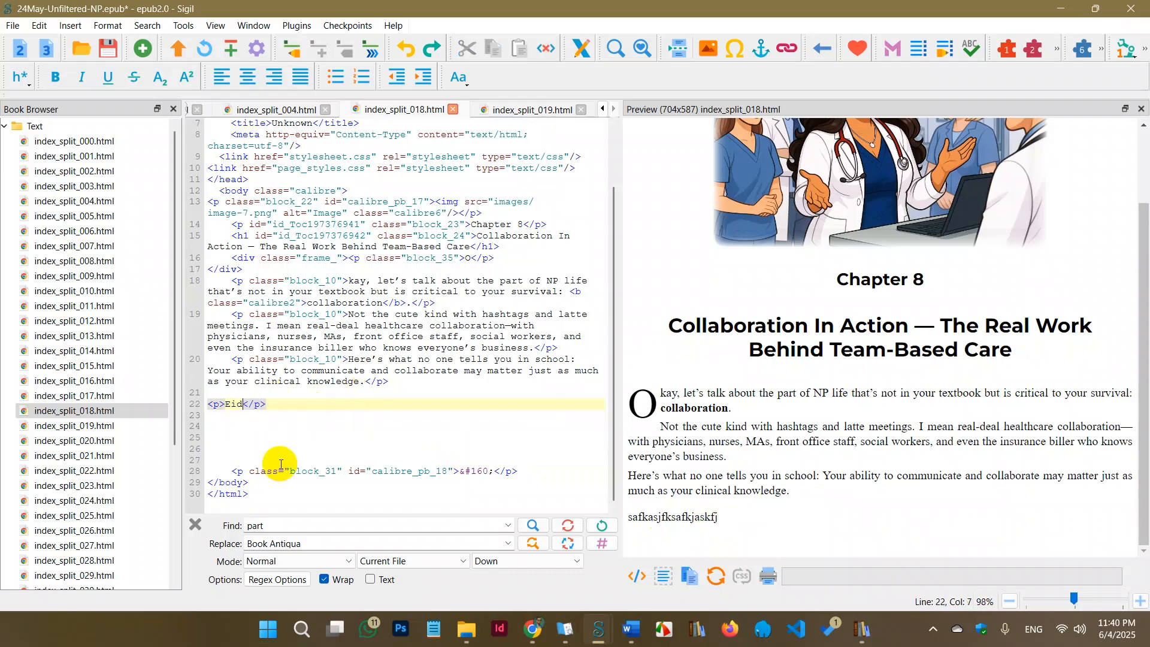
{"action": "type", "text": " Mubarak 2025"}
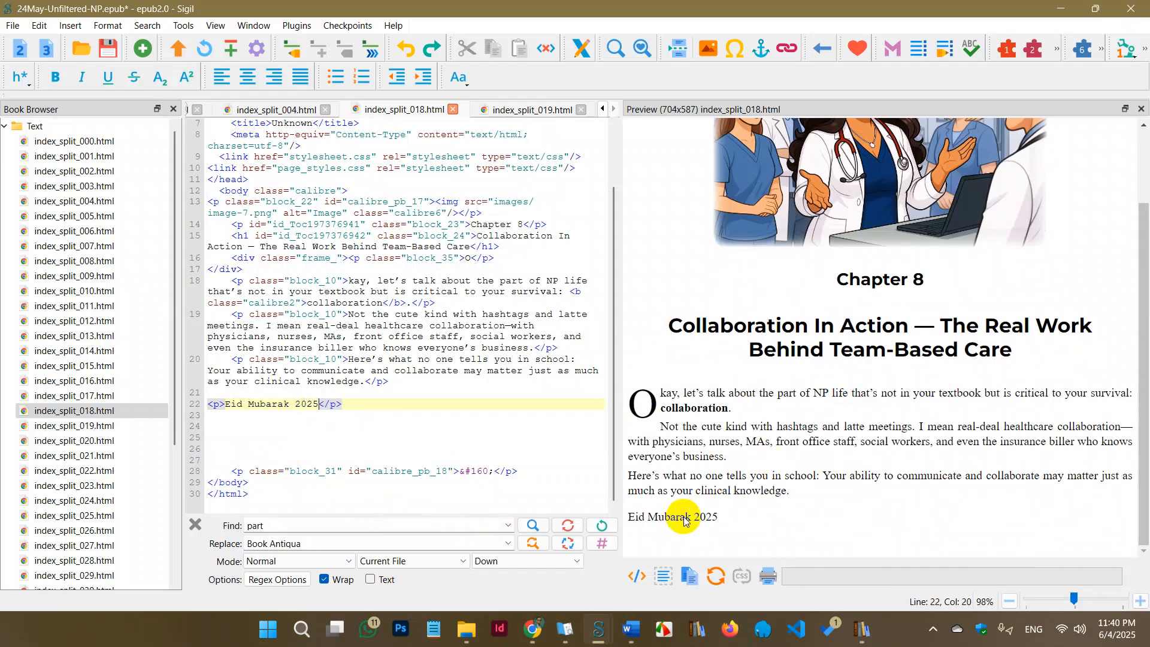
Compare the plain p tags of the "Eid Mubarak 2025" line with the class="block_10" attribute of the paragraph above
{"action": "left_click", "coordinate": [218, 428]}
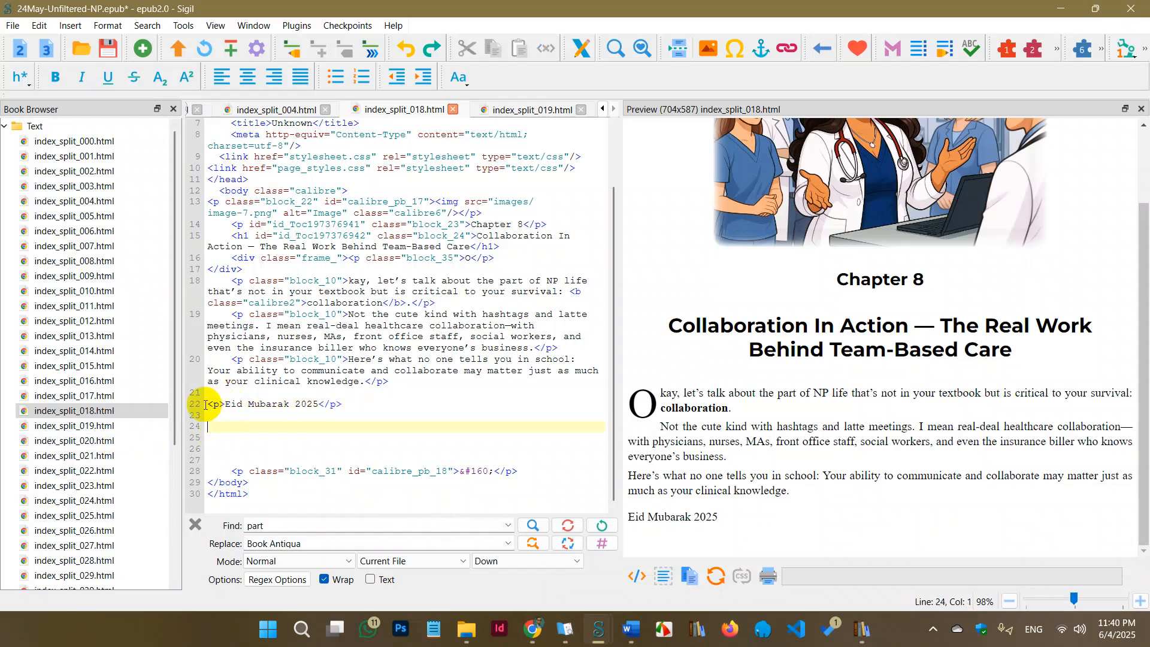
{"action": "left_click_drag", "start_coordinate": [207, 403], "coordinate": [219, 403]}
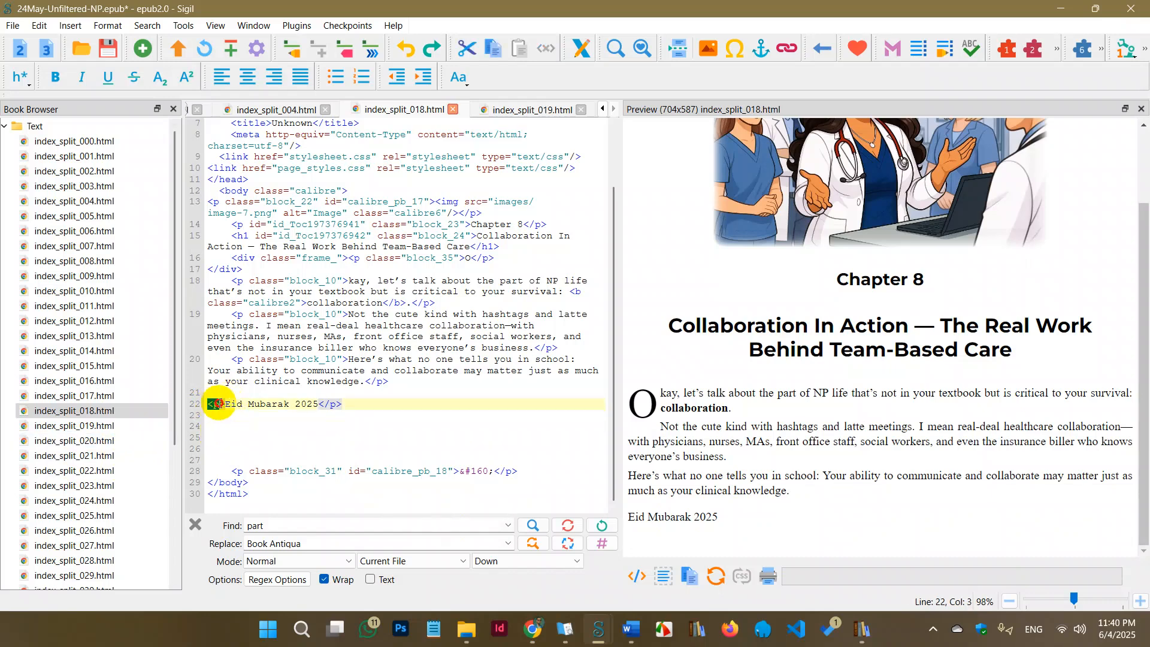
{"action": "left_click", "coordinate": [320, 403]}
{"action": "left_click", "coordinate": [362, 409]}
{"action": "left_click_drag", "start_coordinate": [248, 359], "coordinate": [333, 358]}
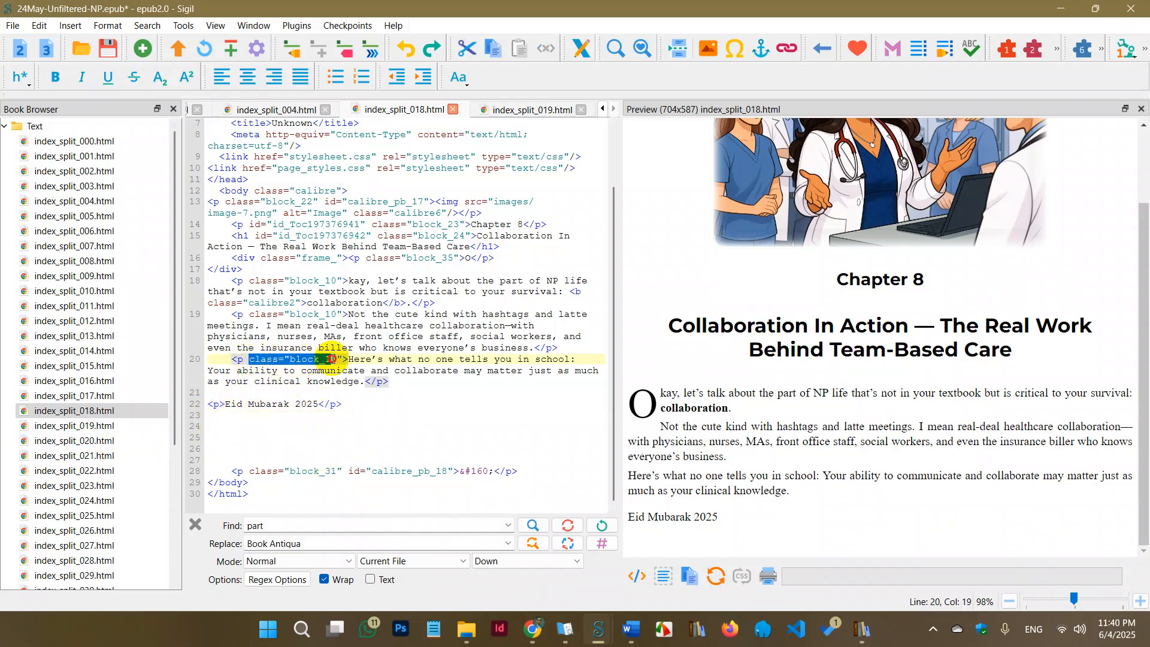
{"action": "left_click", "coordinate": [271, 360]}
{"action": "double_click", "coordinate": [296, 360]}
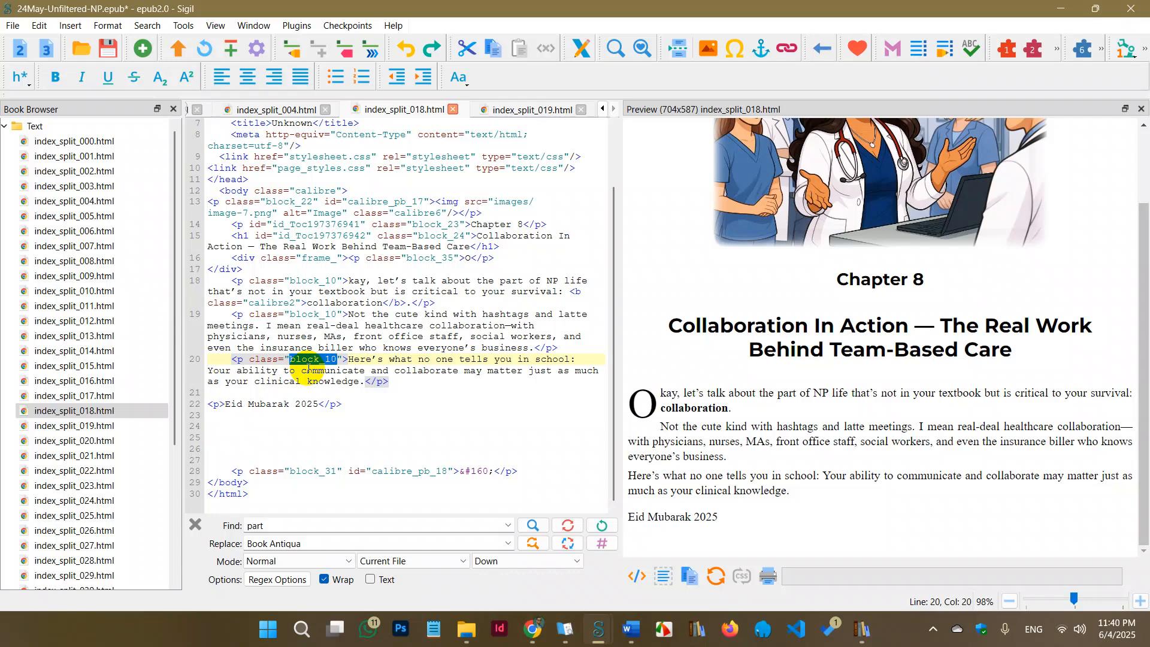
Examine the opening <p> and closing </p> tags around "Eid Mubarak 2025" on line 22
{"action": "left_click", "coordinate": [221, 404]}
{"action": "left_click_drag", "start_coordinate": [221, 404], "coordinate": [206, 403]}
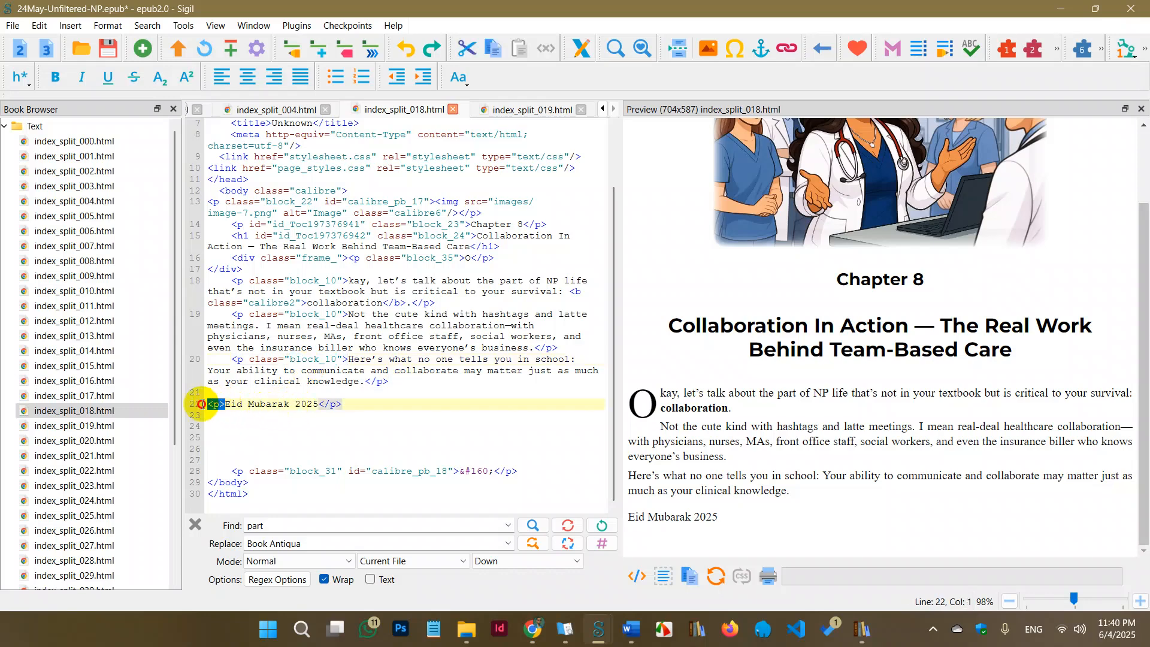
{"action": "left_click_drag", "start_coordinate": [317, 403], "coordinate": [342, 403]}
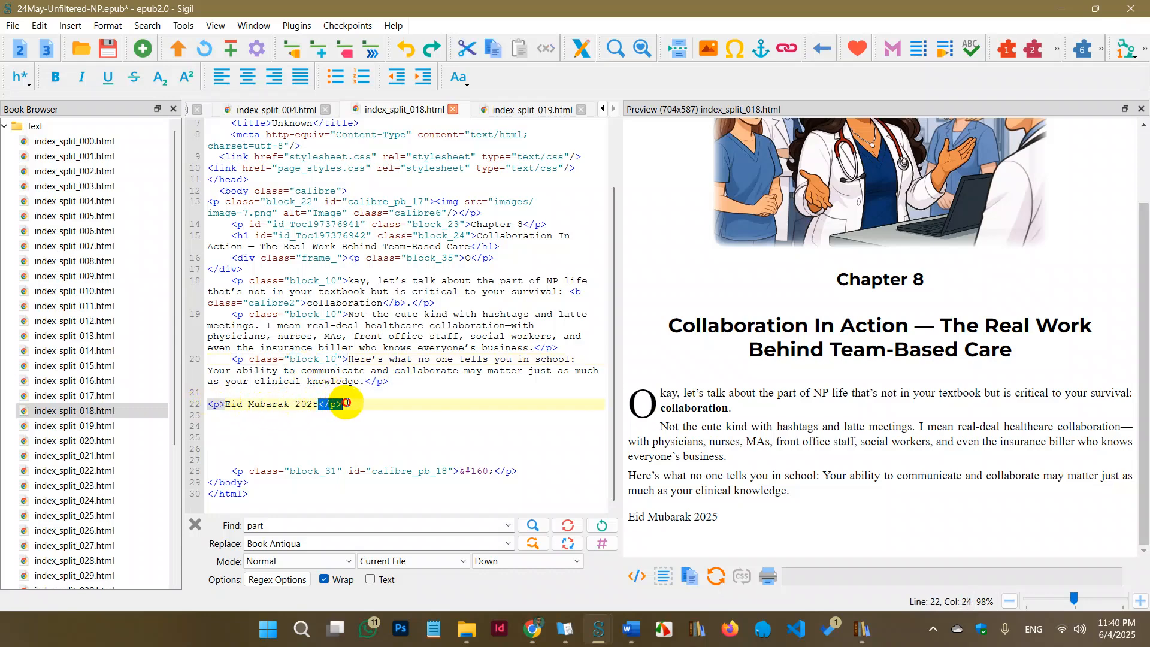
{"action": "left_click", "coordinate": [317, 403]}
{"action": "mouse_move", "coordinate": [317, 403]}
{"action": "left_mouse_down"}
{"action": "mouse_move", "coordinate": [282, 403]}
{"action": "mouse_move", "coordinate": [329, 404]}
{"action": "left_mouse_up"}
{"action": "left_click", "coordinate": [335, 405]}
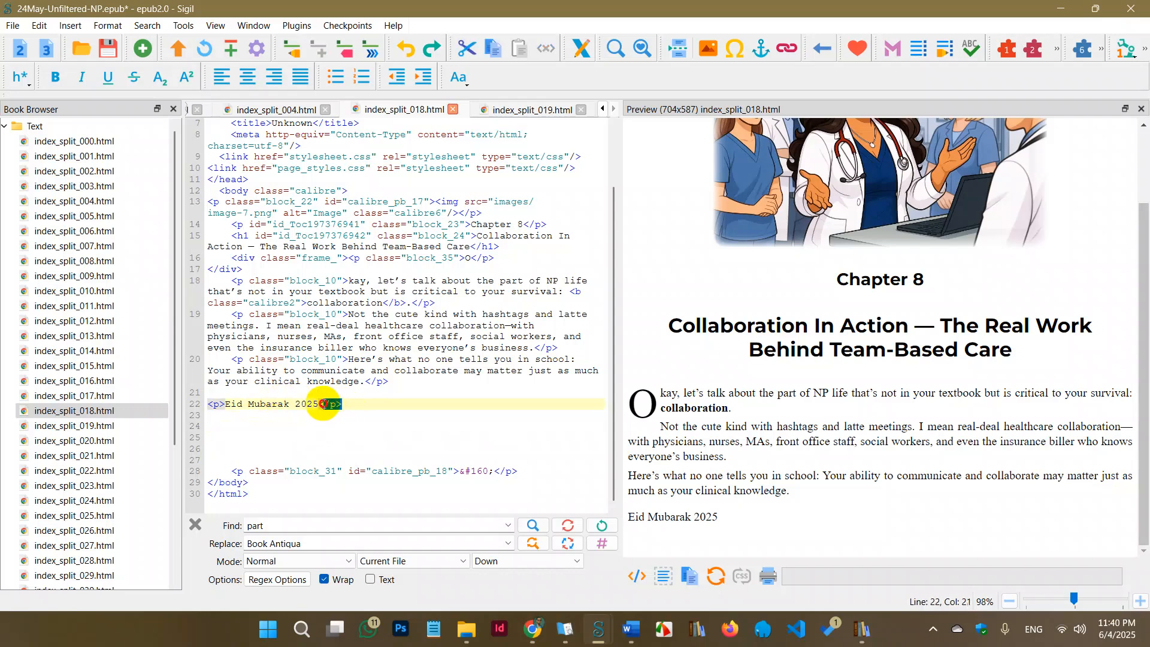
{"action": "left_click_drag", "start_coordinate": [226, 404], "coordinate": [213, 405]}
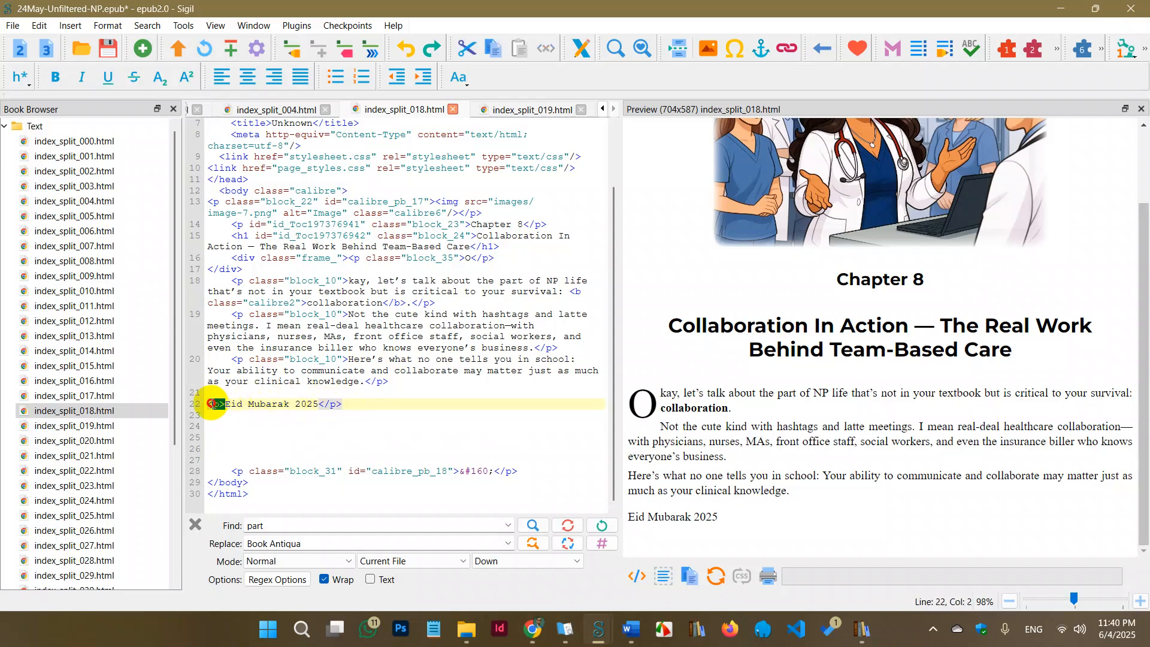
{"action": "left_click", "coordinate": [341, 406]}
{"action": "left_click", "coordinate": [331, 404]}
{"action": "left_click", "coordinate": [364, 404]}
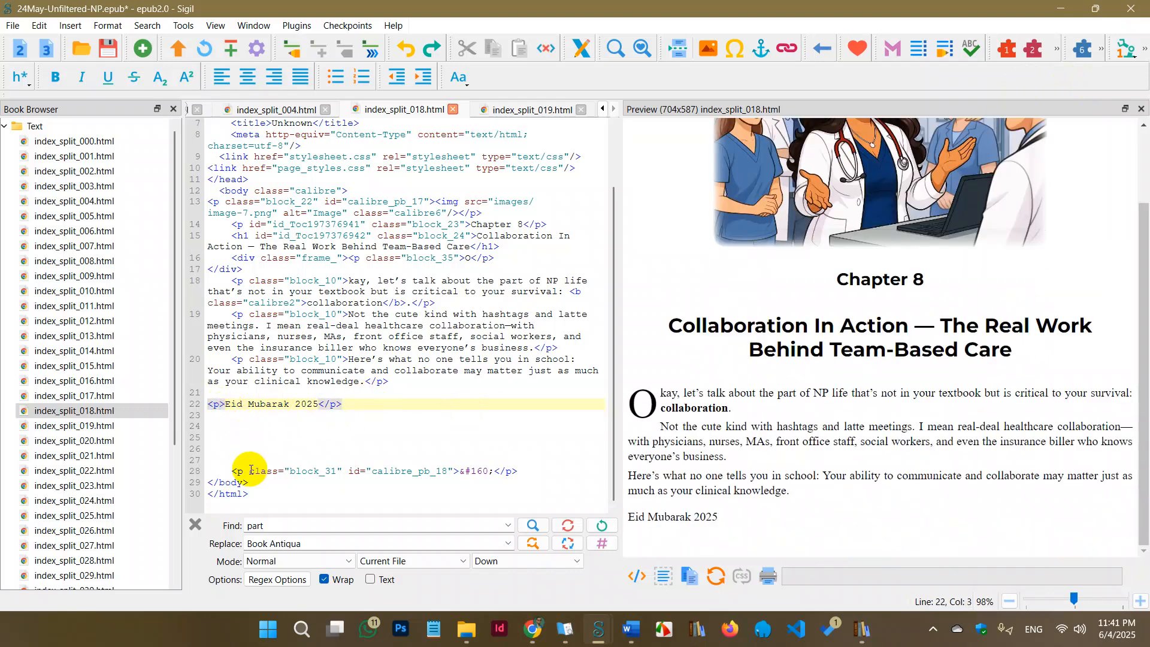
Remove the slash from the closing </p> tag after "Eid Mubarak 2025" and restore it
{"action": "left_click", "coordinate": [324, 404]}
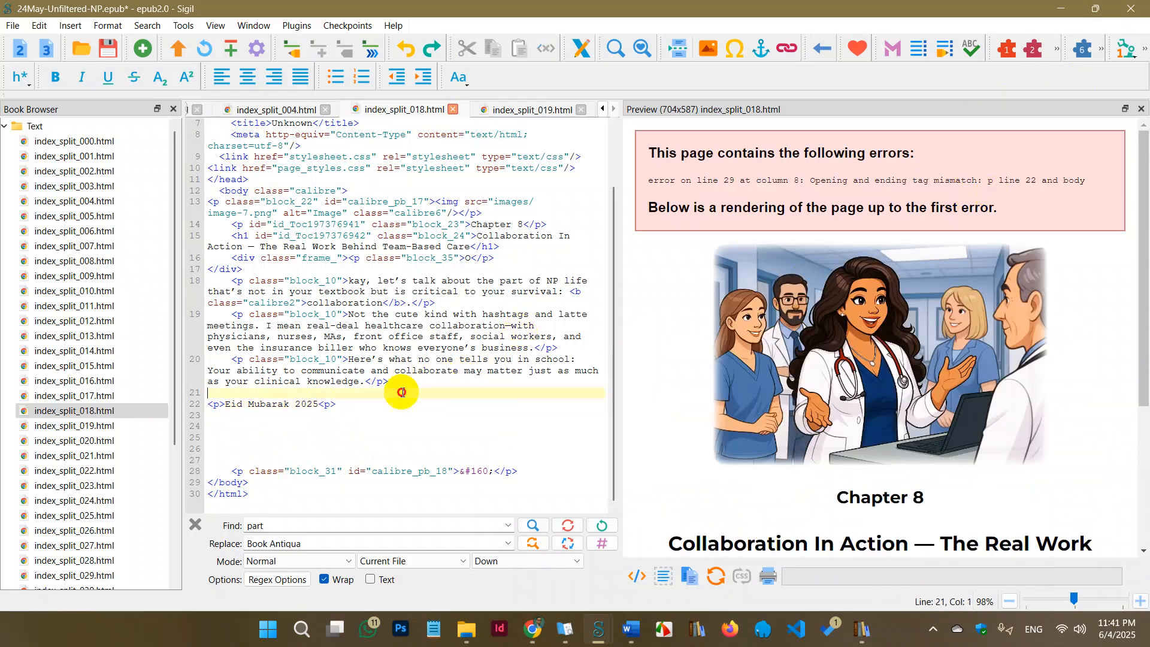
{"action": "left_click", "coordinate": [333, 404]}
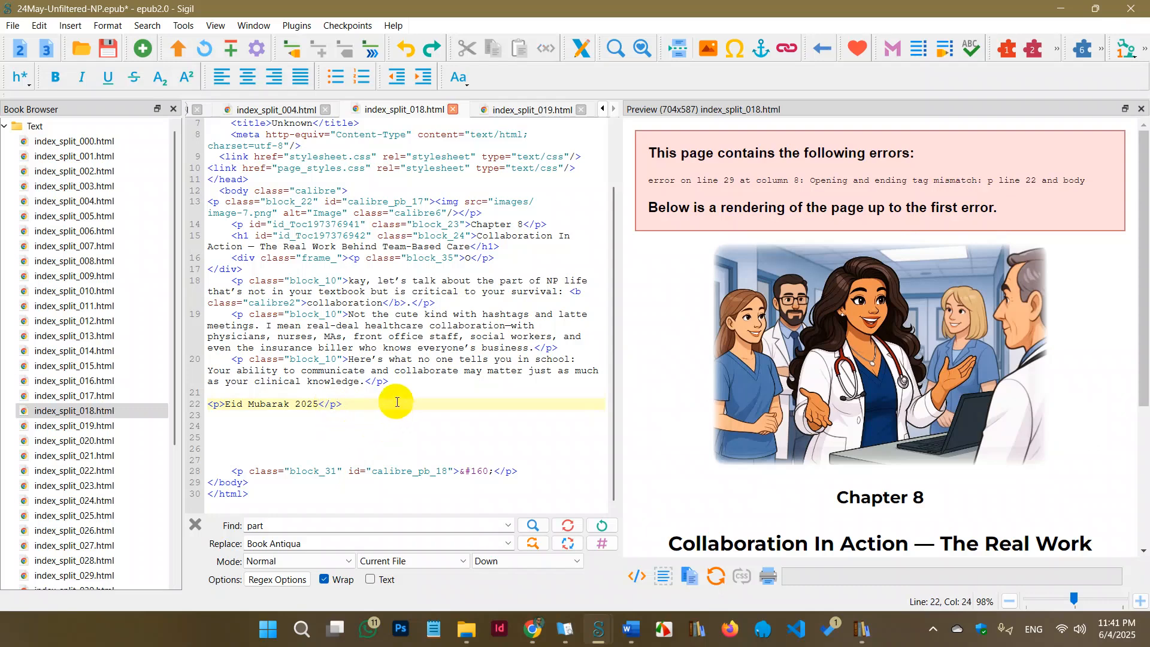
Examine the opening <p class="block_10"> and closing </p> tags of the paragraphs on lines 20 and 19
{"action": "left_click", "coordinate": [248, 359]}
{"action": "left_click_drag", "start_coordinate": [232, 360], "coordinate": [347, 359]}
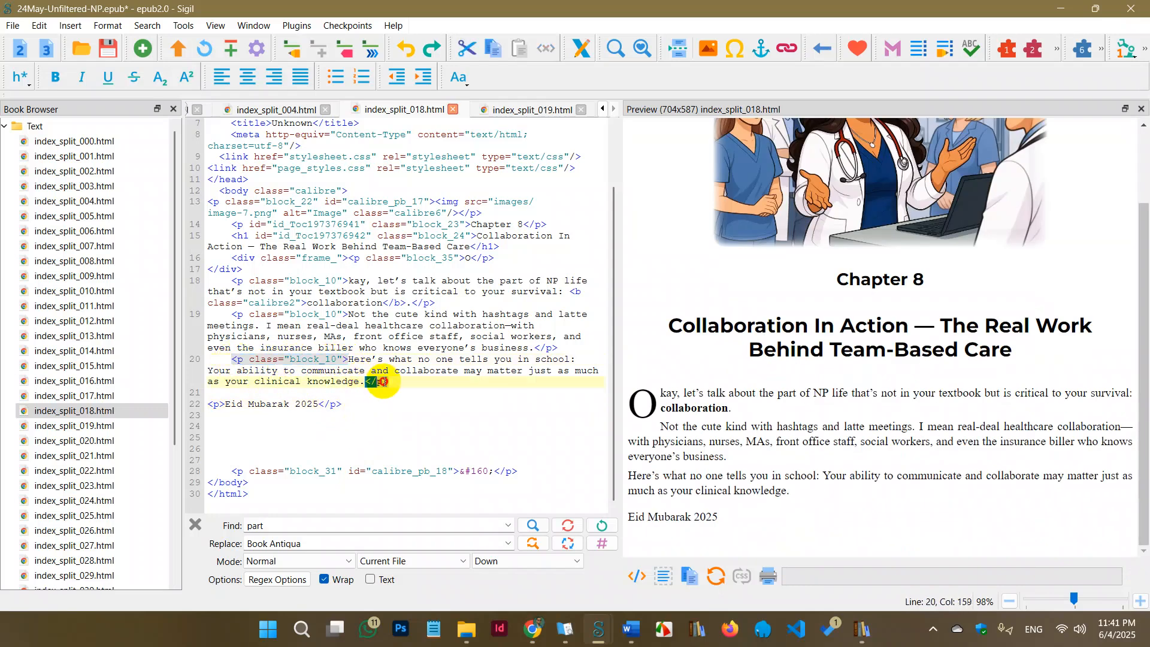
{"action": "left_click", "coordinate": [245, 360]}
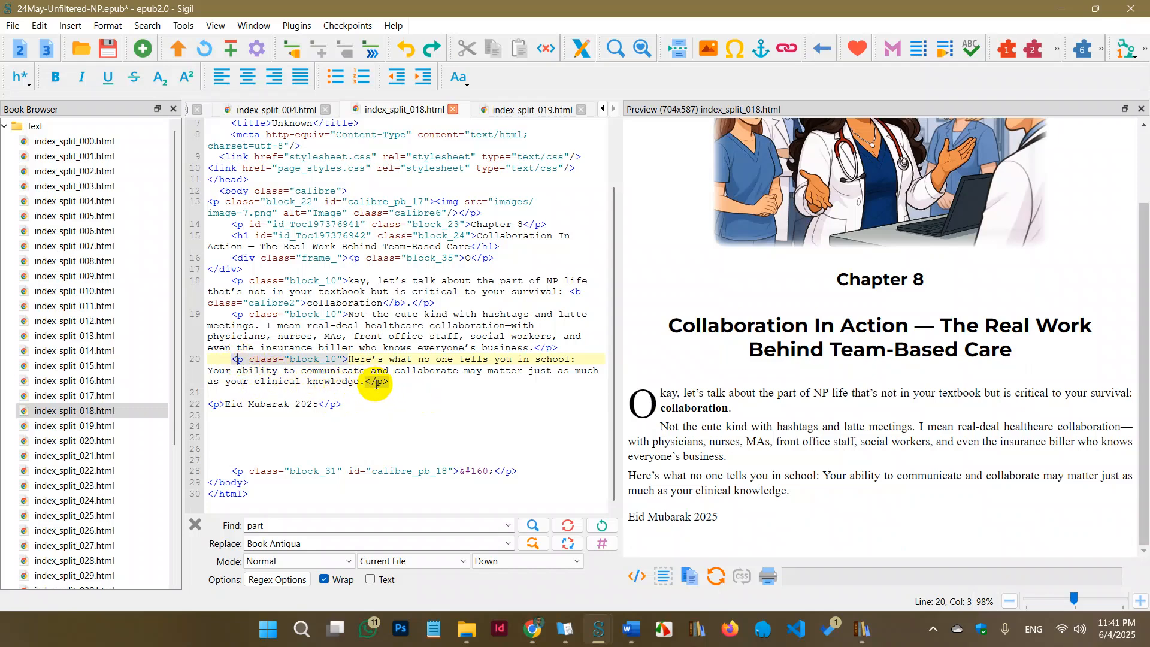
{"action": "left_click", "coordinate": [241, 314]}
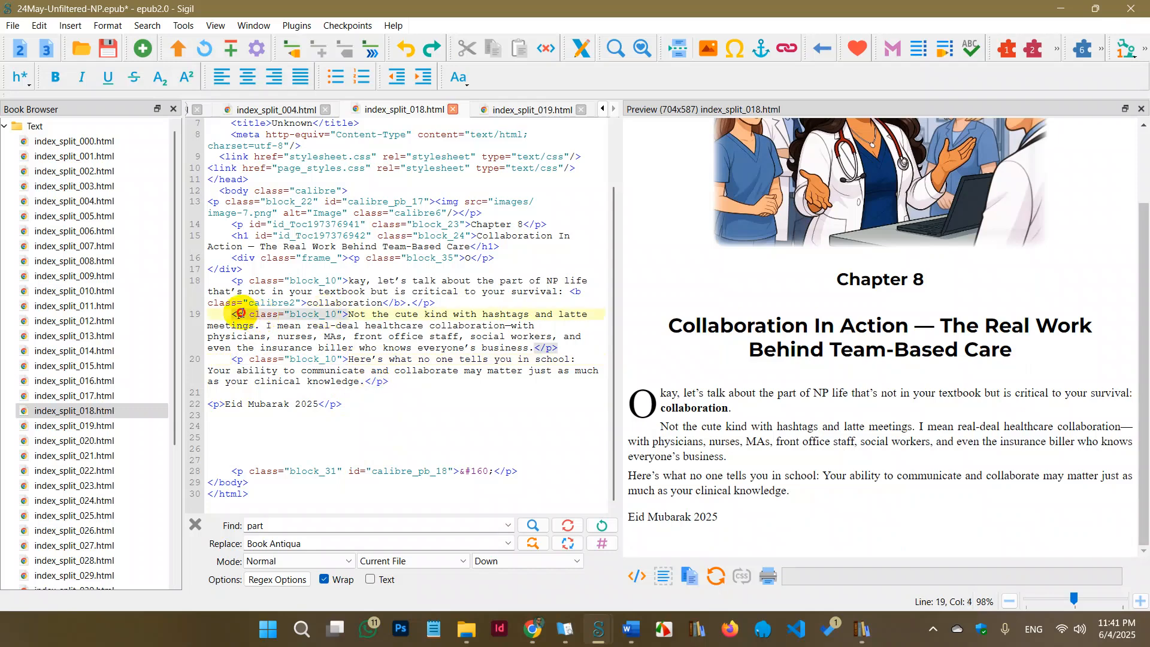
{"action": "left_click", "coordinate": [566, 349]}
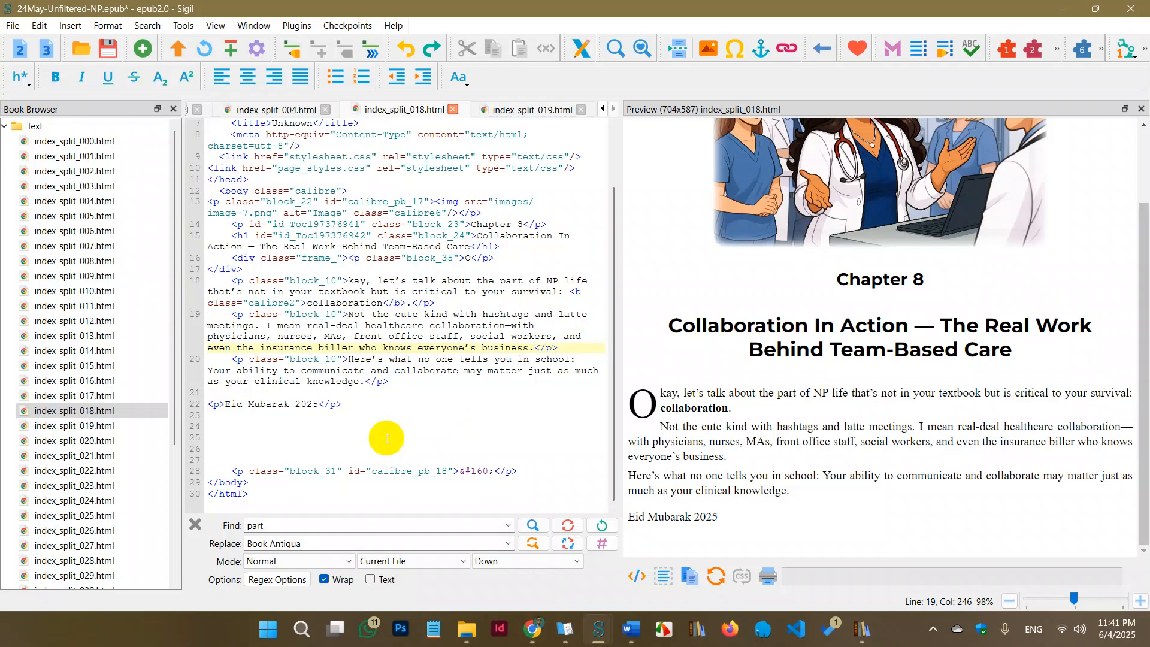
Delete the "Eid Mubarak 2025" paragraph from index_split_018.html
{"action": "left_click_drag", "start_coordinate": [379, 404], "coordinate": [207, 404]}
{"action": "key", "text": "BackSpace"}
{"action": "key", "text": "Delete"}
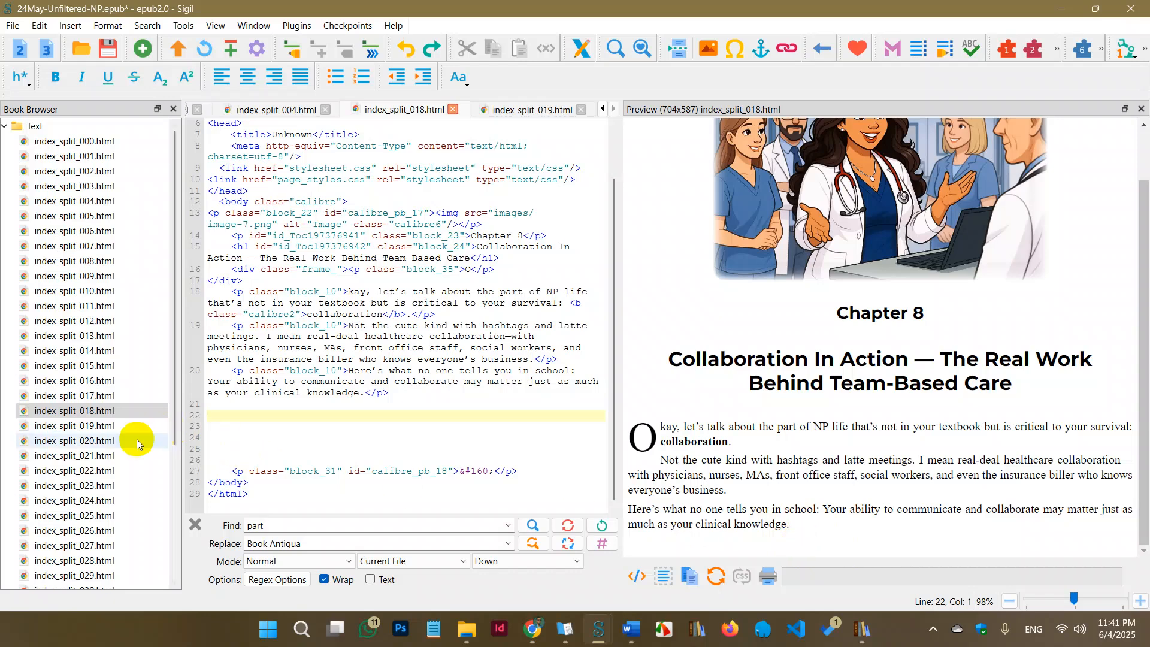
Review the previewed text of index_split_019.html and compare the file with index_split_018.html
{"action": "double_click", "coordinate": [102, 431]}
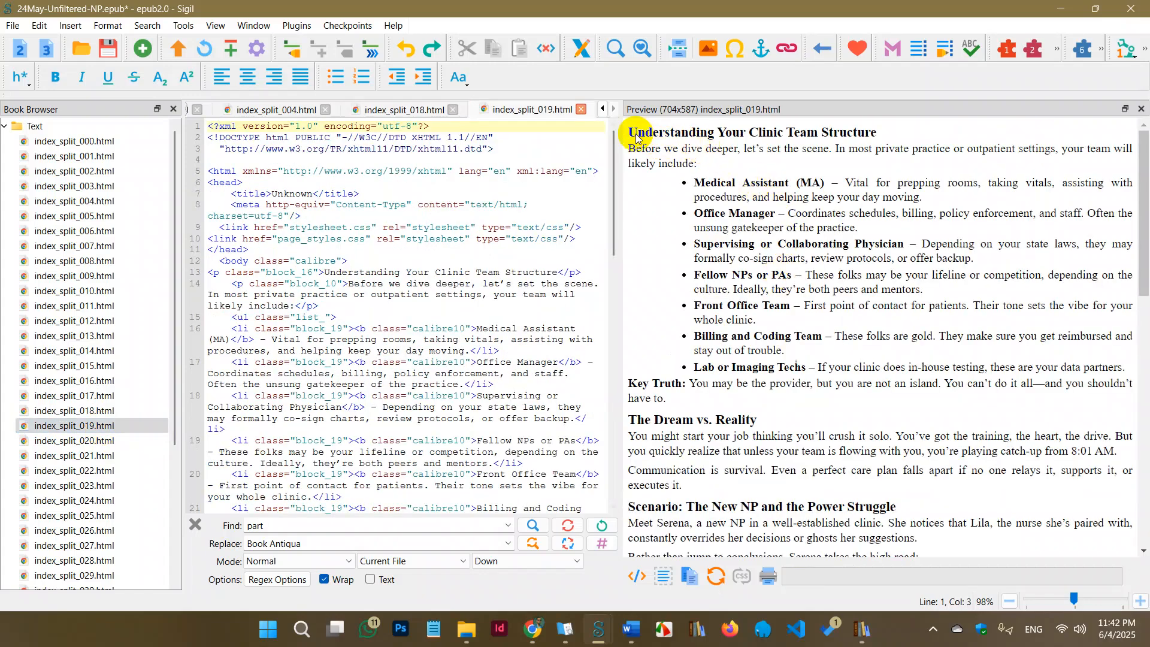
{"action": "left_click_drag", "start_coordinate": [625, 128], "coordinate": [777, 471]}
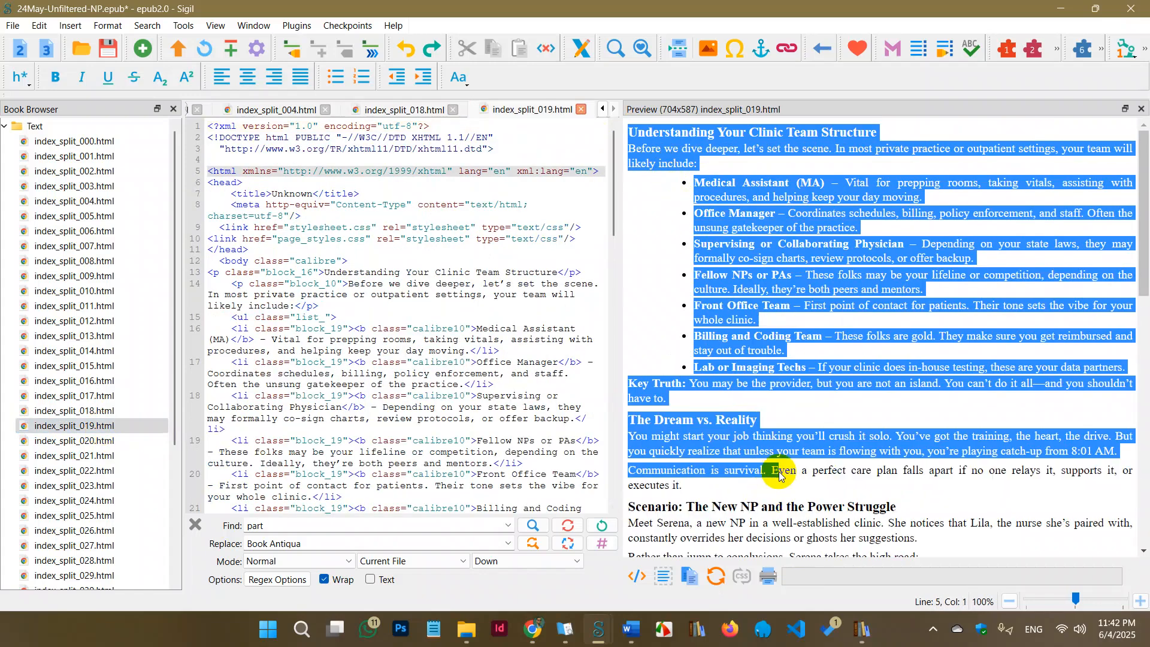
{"action": "scroll", "coordinate": [777, 473], "scroll_direction": "down", "scroll_amount": 10}
{"action": "left_click_drag", "start_coordinate": [1121, 526], "coordinate": [628, 92]}
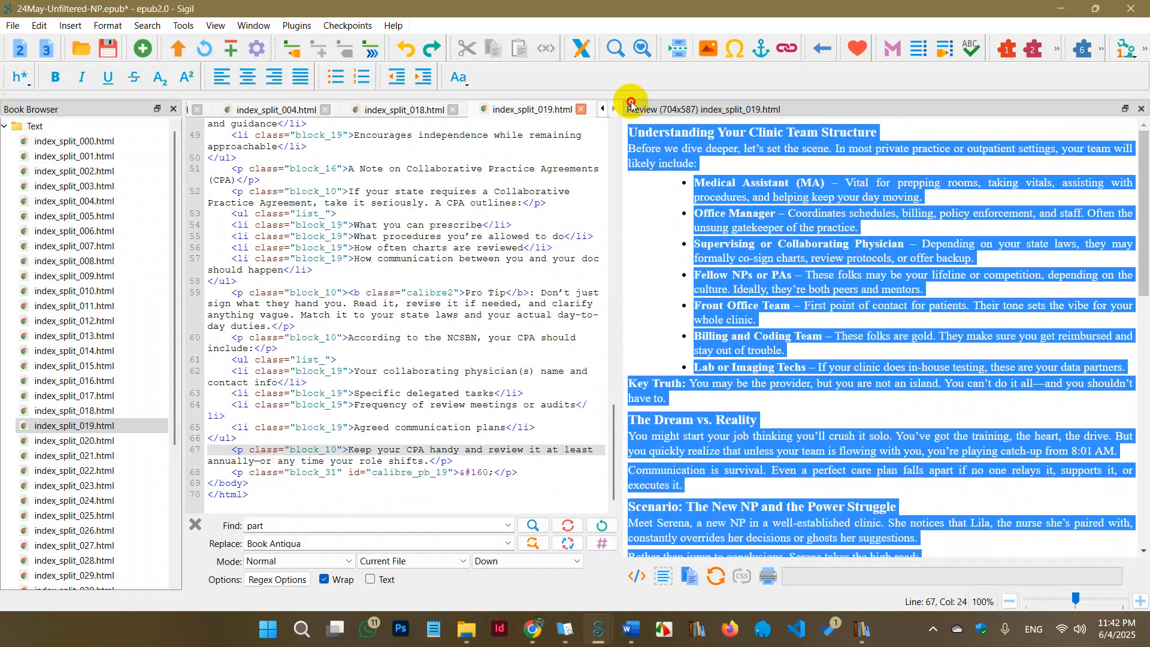
{"action": "double_click", "coordinate": [83, 411]}
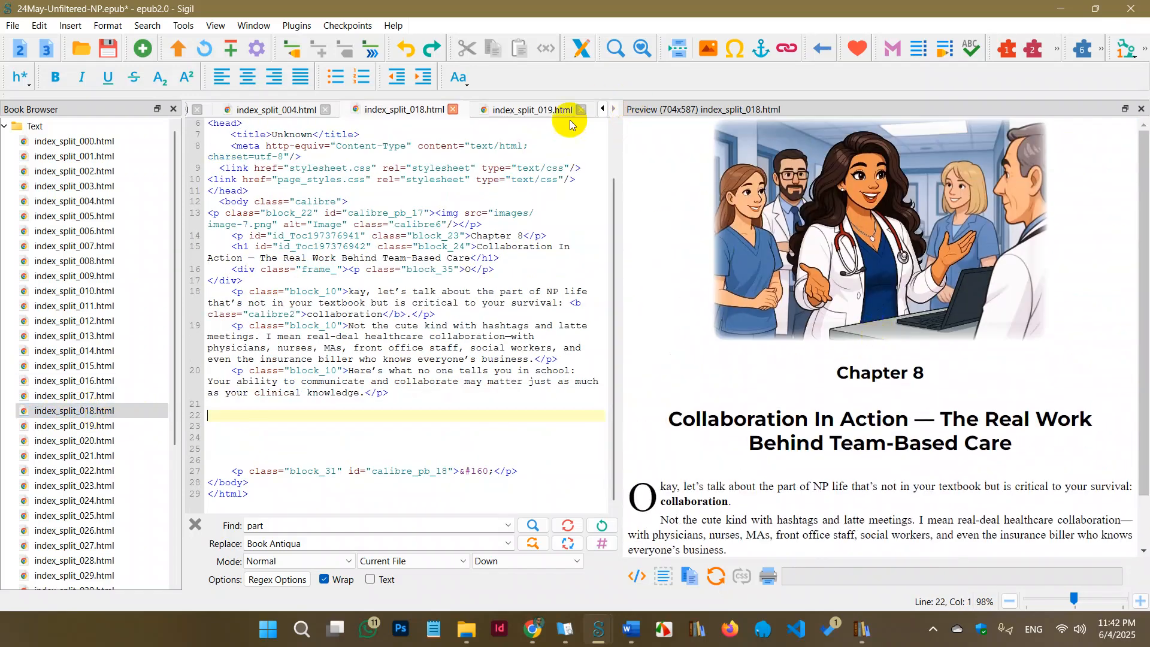
{"action": "left_click", "coordinate": [539, 110]}
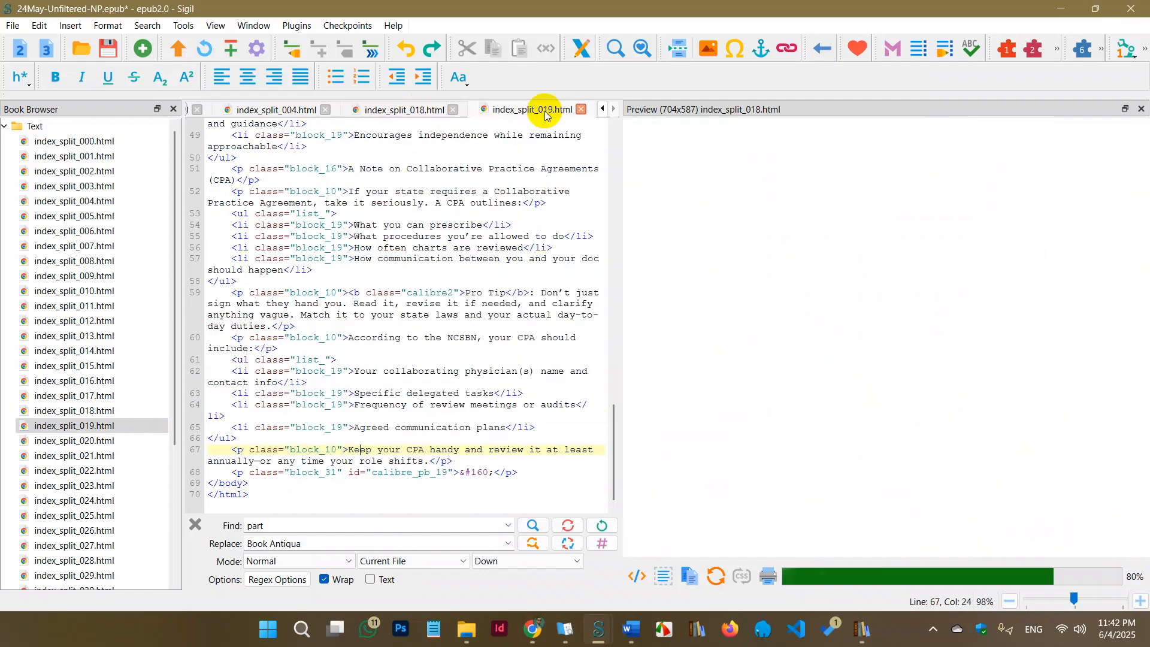
Examine the content of index_split_019.html between the opening <body class="calibre"> tag and the closing </body> tag
{"action": "scroll", "coordinate": [797, 430], "scroll_direction": "up", "scroll_amount": 10}
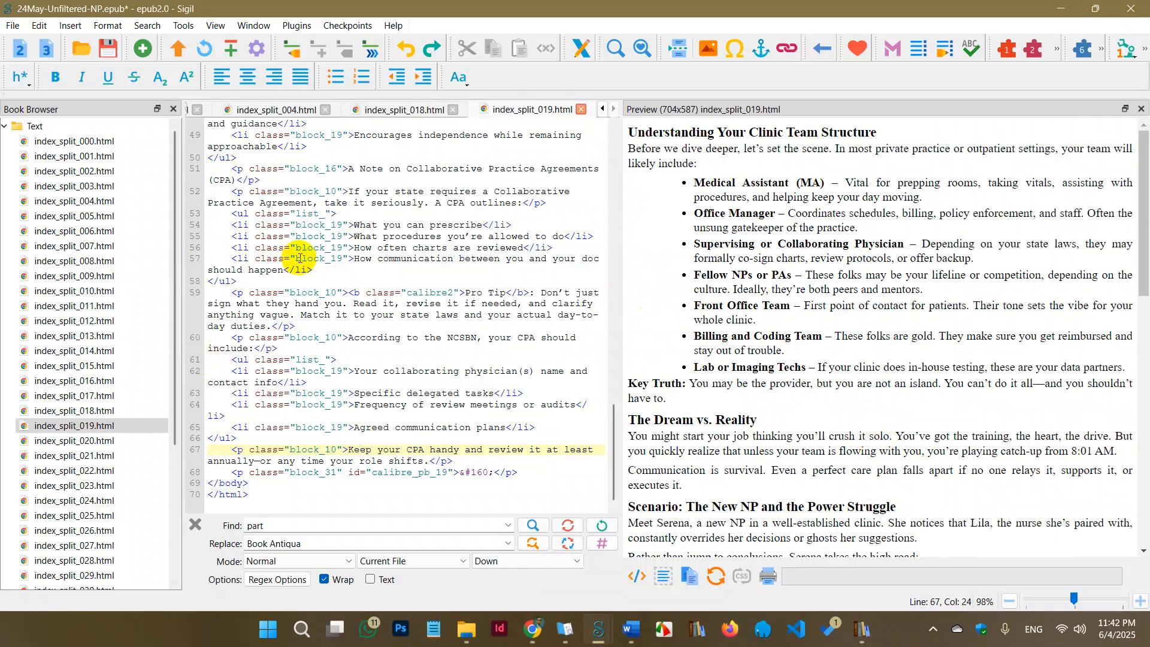
{"action": "scroll", "coordinate": [299, 269], "scroll_direction": "up", "scroll_amount": 12}
{"action": "scroll", "coordinate": [337, 295], "scroll_direction": "up", "scroll_amount": 8}
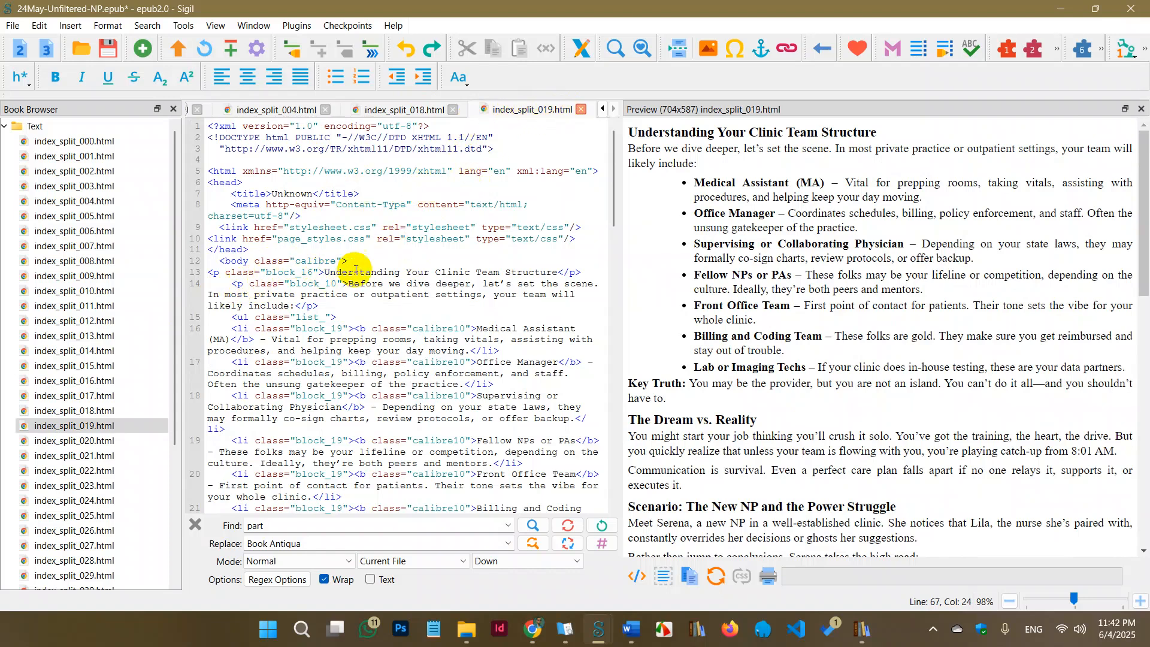
{"action": "left_click", "coordinate": [330, 261]}
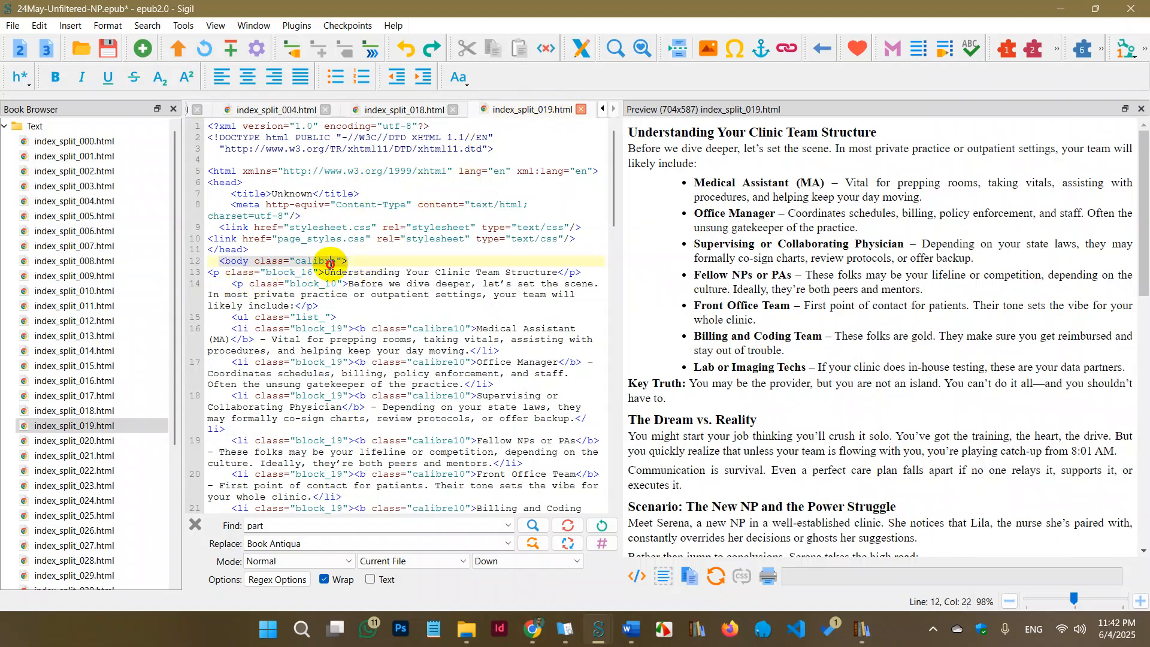
{"action": "left_click", "coordinate": [240, 252]}
{"action": "left_click", "coordinate": [241, 259]}
{"action": "scroll", "coordinate": [305, 383], "scroll_direction": "down", "scroll_amount": 20}
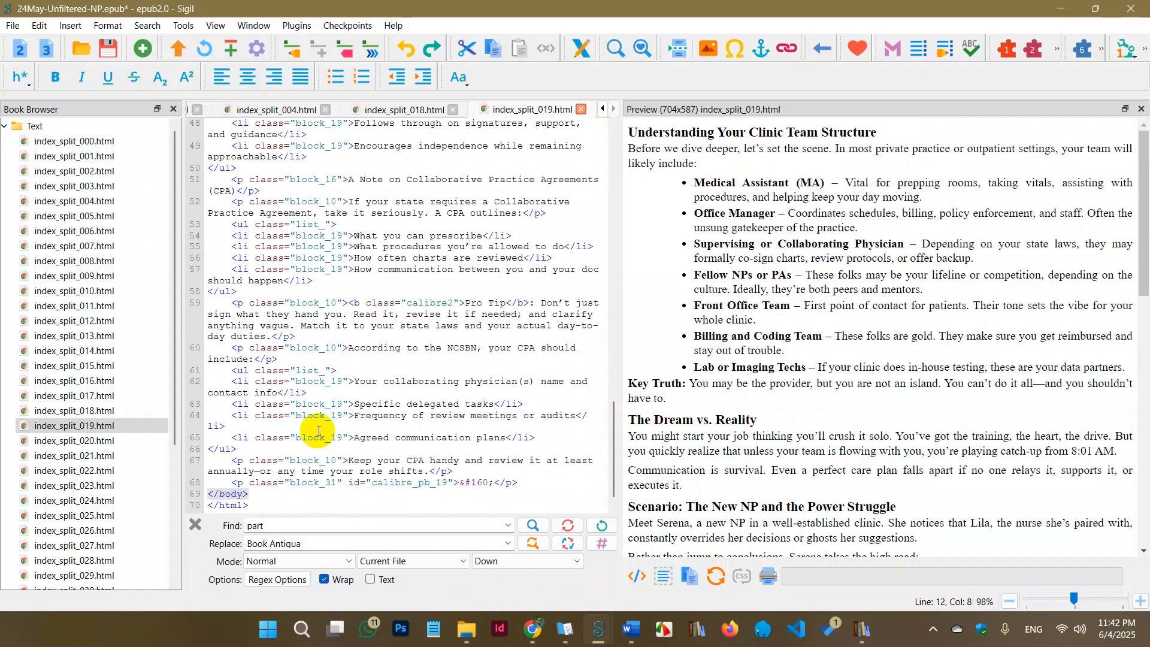
{"action": "left_click", "coordinate": [233, 481]}
{"action": "scroll", "coordinate": [312, 477], "scroll_direction": "up", "scroll_amount": 5}
{"action": "scroll", "coordinate": [312, 477], "scroll_direction": "up", "scroll_amount": 15}
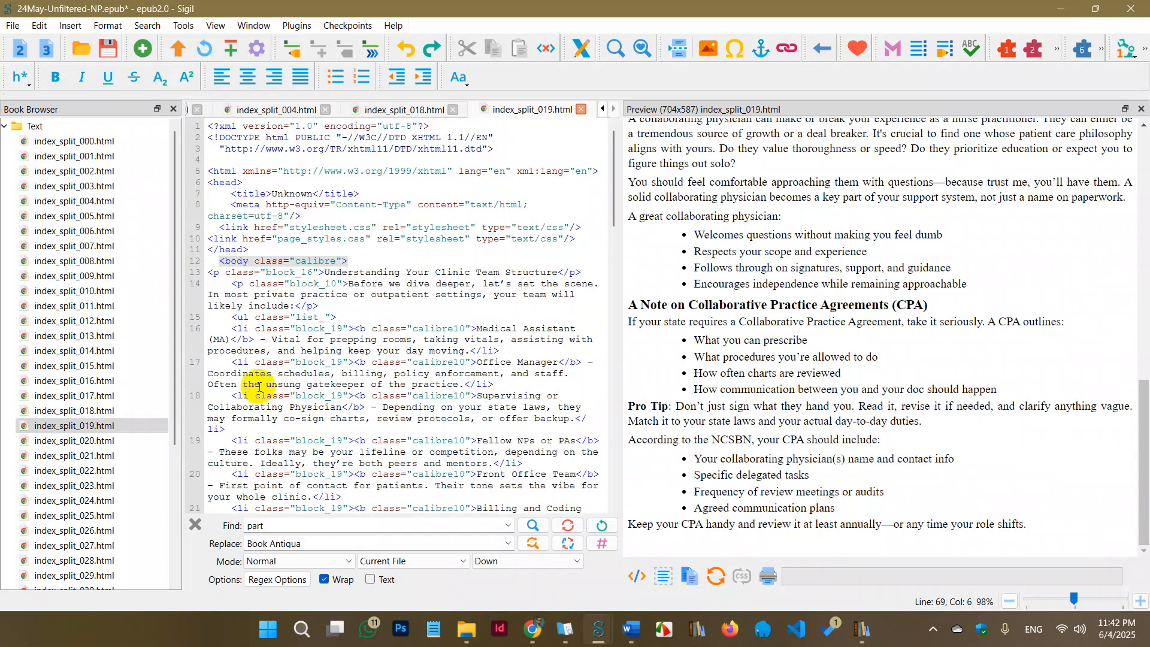
{"action": "left_click", "coordinate": [219, 261]}
{"action": "left_click_drag", "start_coordinate": [219, 261], "coordinate": [339, 259]}
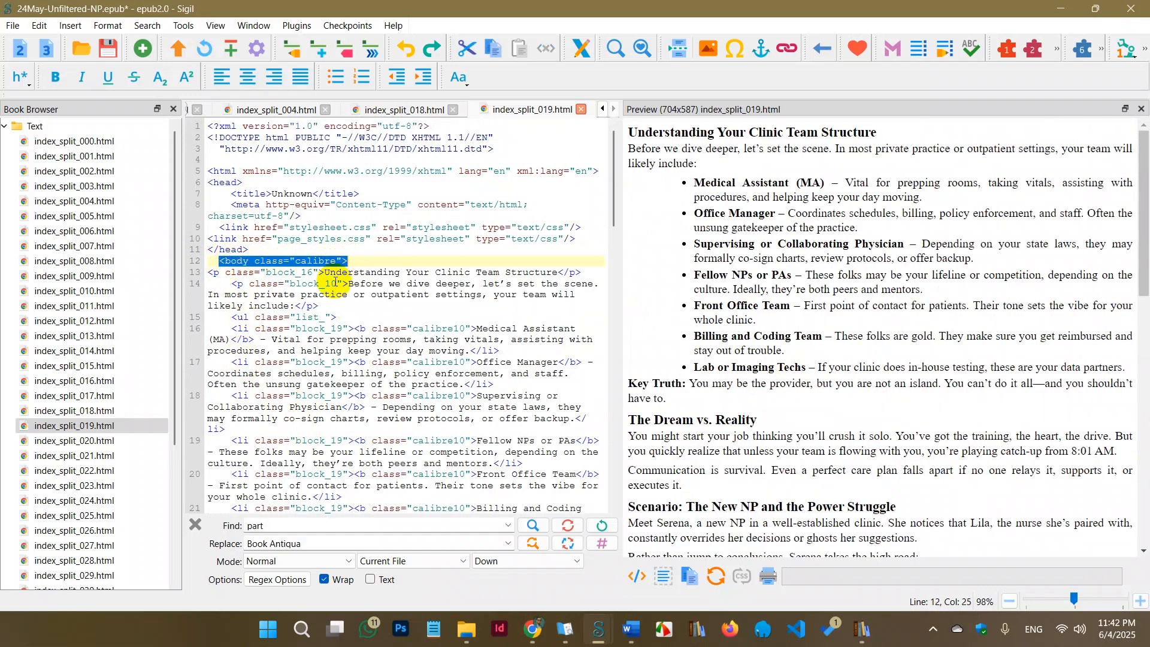
{"action": "scroll", "coordinate": [336, 384], "scroll_direction": "down", "scroll_amount": 15}
{"action": "left_click", "coordinate": [209, 483]}
{"action": "scroll", "coordinate": [367, 448], "scroll_direction": "up", "scroll_amount": 7}
{"action": "scroll", "coordinate": [367, 447], "scroll_direction": "up", "scroll_amount": 12}
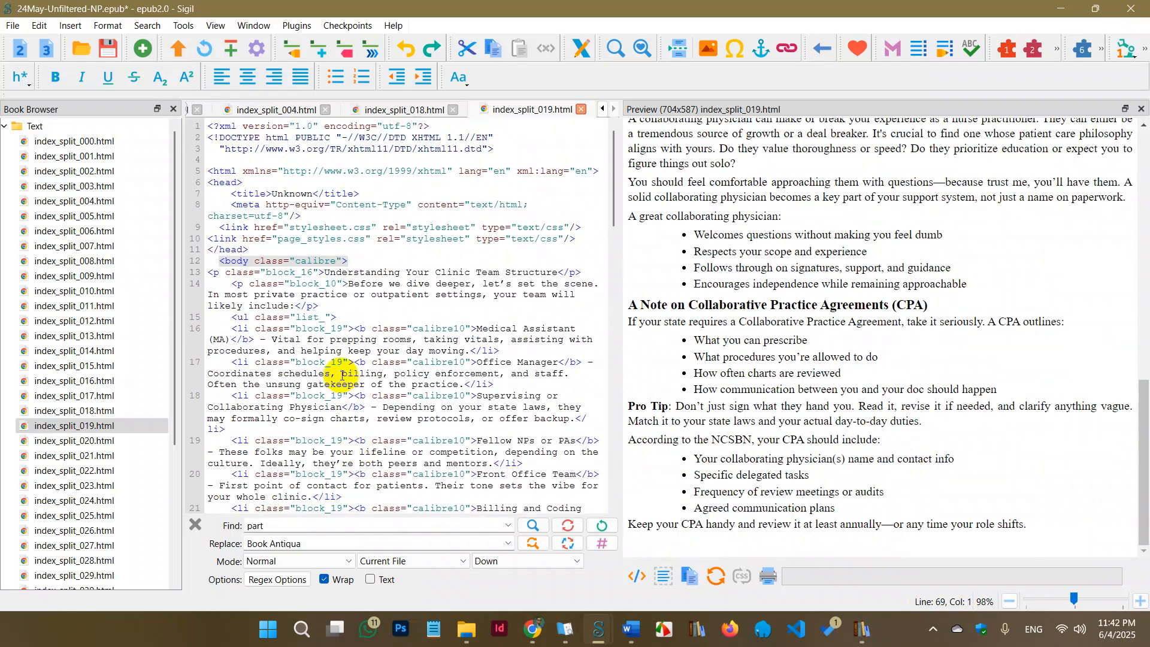
Insert two blank lines after the <body class="calibre"> tag in index_split_019.html
{"action": "left_click", "coordinate": [357, 261]}
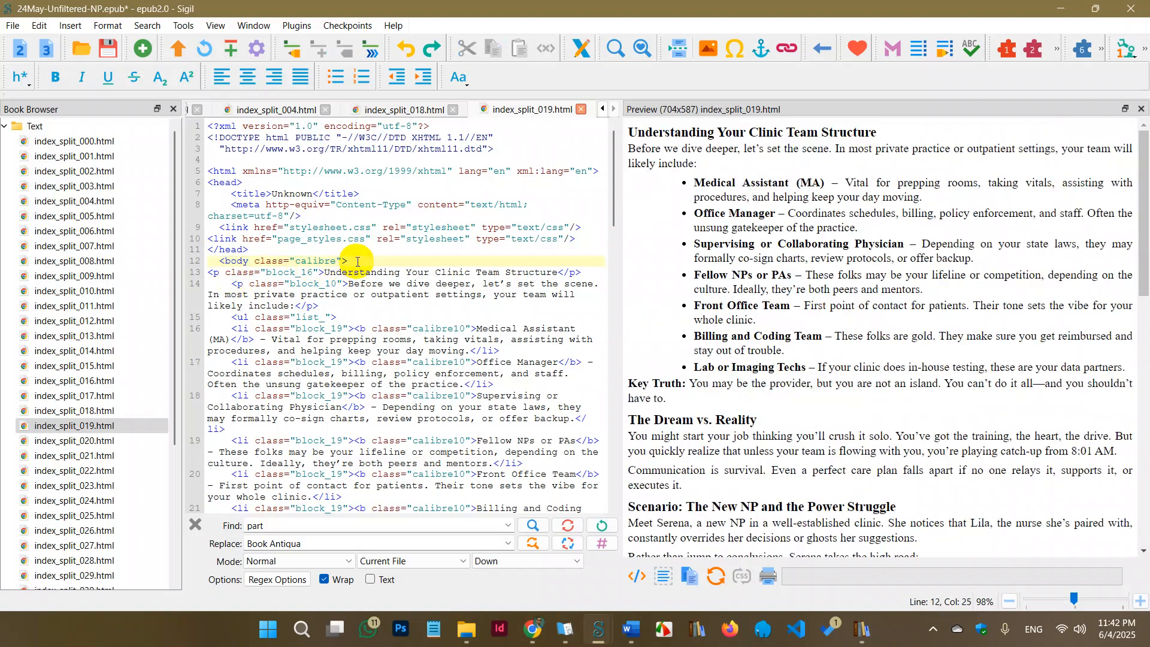
{"action": "left_click_drag", "start_coordinate": [214, 260], "coordinate": [349, 263]}
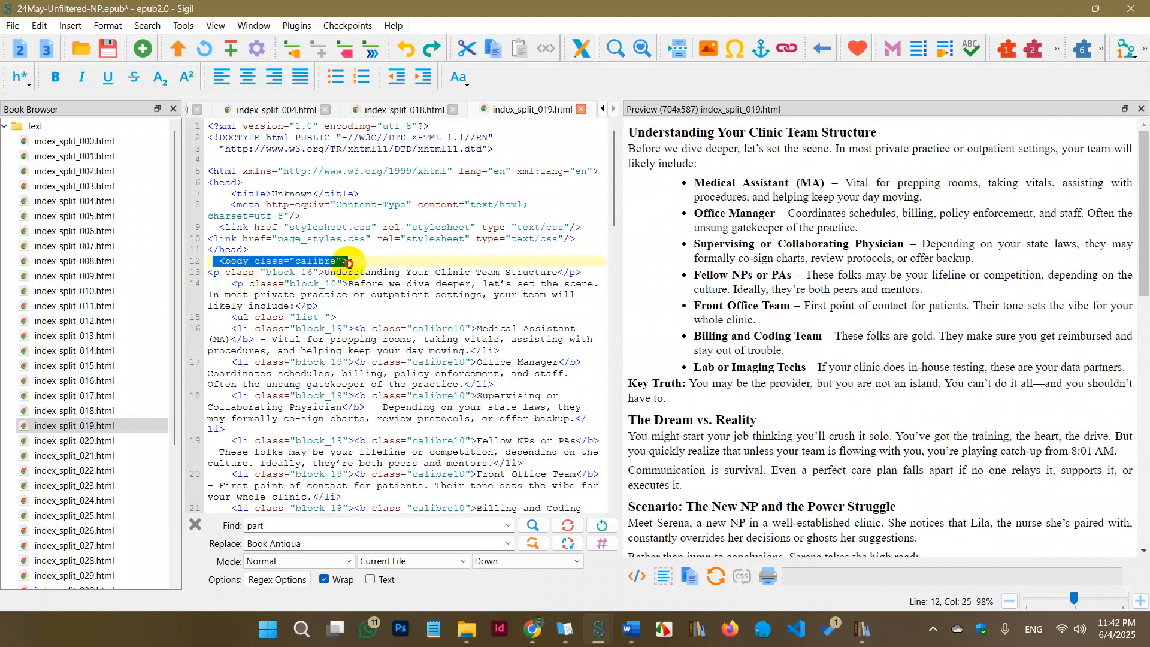
{"action": "left_click_drag", "start_coordinate": [223, 260], "coordinate": [342, 261]}
{"action": "left_click", "coordinate": [369, 262]}
{"action": "key", "text": "Return"}
{"action": "key", "text": "Return"}
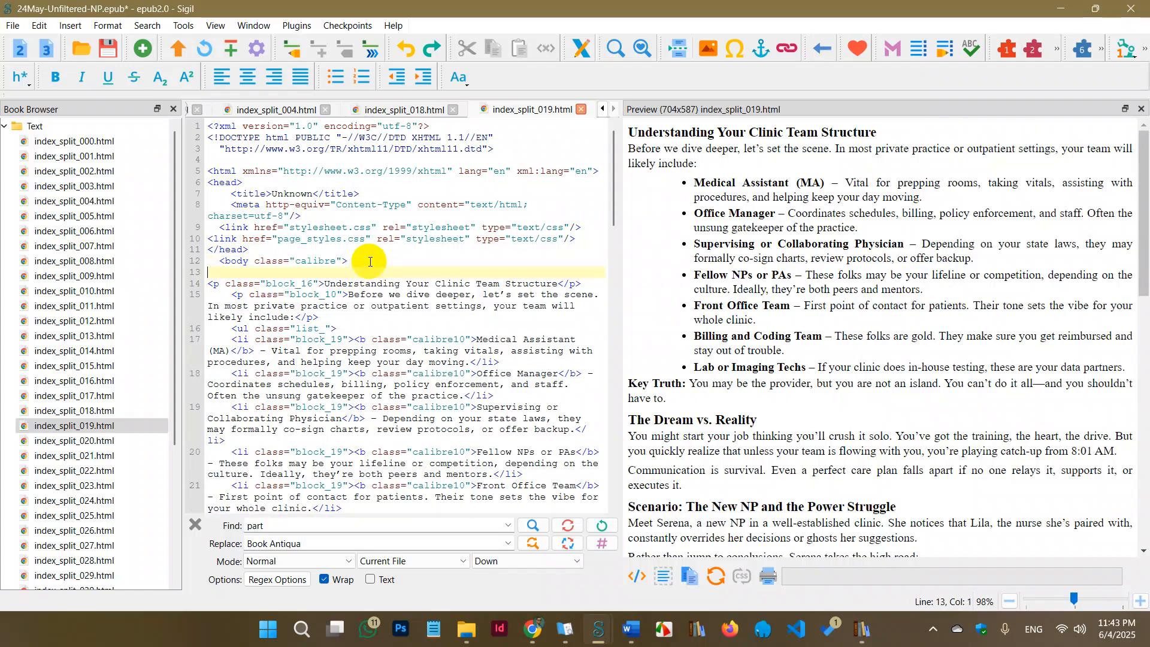
Insert three blank lines between the last block_31 paragraph and the closing </body> tag
{"action": "scroll", "coordinate": [355, 376], "scroll_direction": "down", "scroll_amount": 7}
{"action": "scroll", "coordinate": [355, 376], "scroll_direction": "down", "scroll_amount": 15}
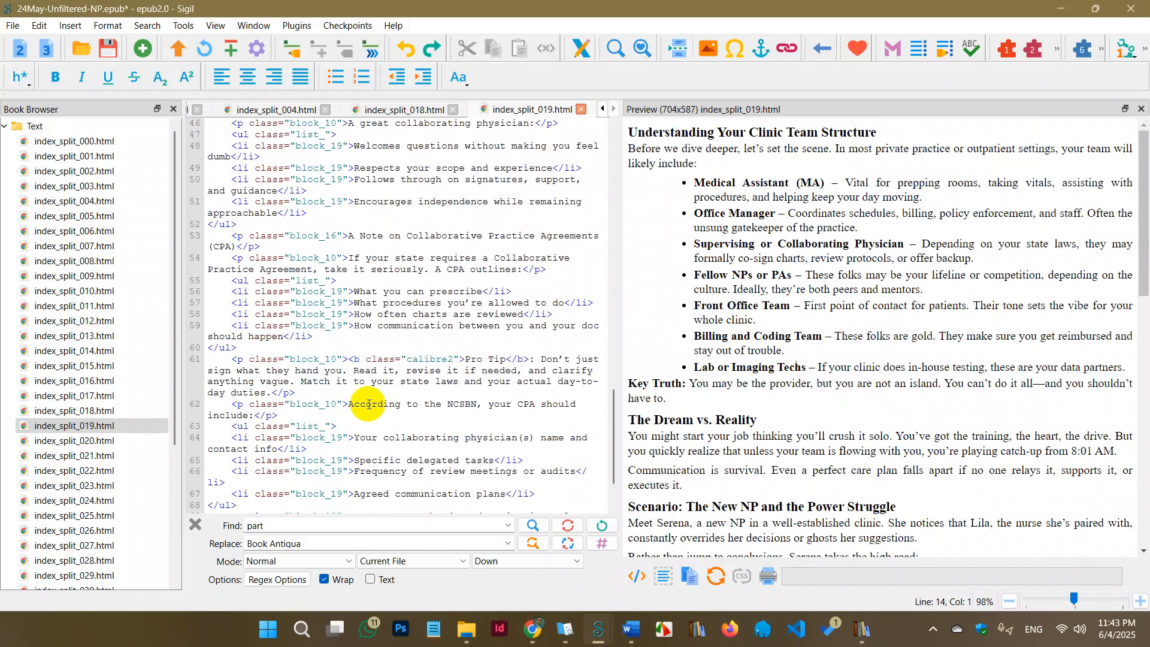
{"action": "left_click", "coordinate": [247, 482]}
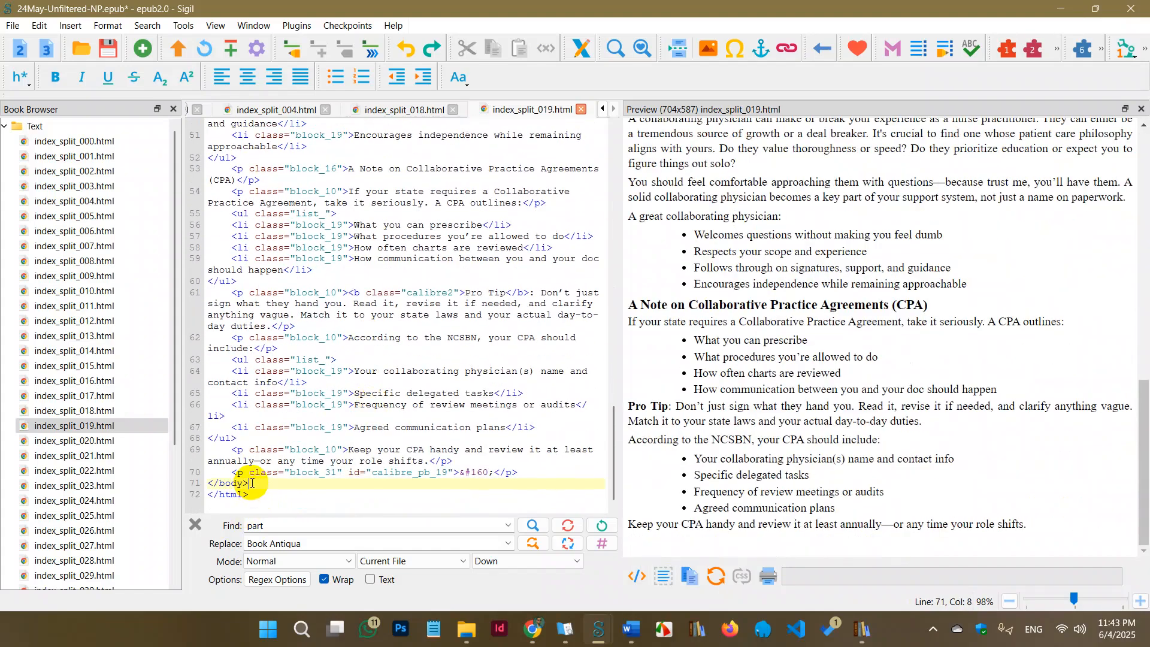
{"action": "left_click", "coordinate": [524, 470]}
{"action": "key", "text": "Down"}
{"action": "key", "text": "Down"}
{"action": "key", "text": "Down"}
Cut all body content of index_split_019.html, from "Understanding Your Clinic Team Structure" through the final block_31 paragraph
{"action": "scroll", "coordinate": [503, 474], "scroll_direction": "up", "scroll_amount": 15}
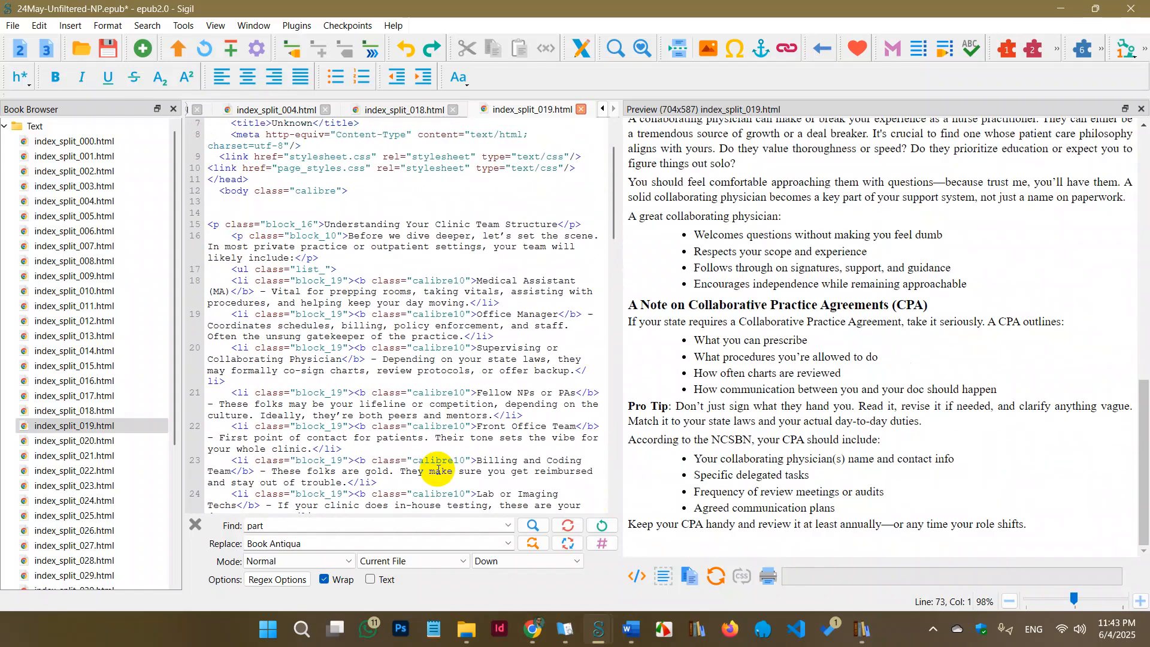
{"action": "scroll", "coordinate": [438, 470], "scroll_direction": "up", "scroll_amount": 2}
{"action": "left_click_drag", "start_coordinate": [209, 294], "coordinate": [531, 440]}
{"action": "scroll", "coordinate": [447, 446], "scroll_direction": "up", "scroll_amount": 20}
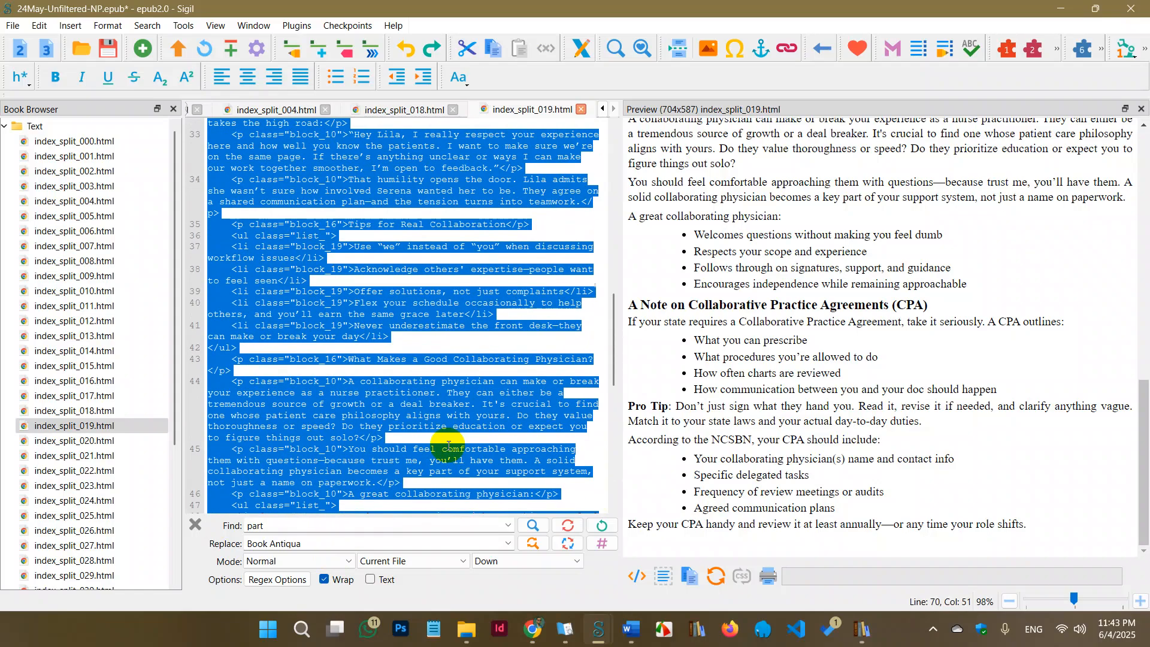
{"action": "scroll", "coordinate": [251, 377], "scroll_direction": "down", "scroll_amount": 12}
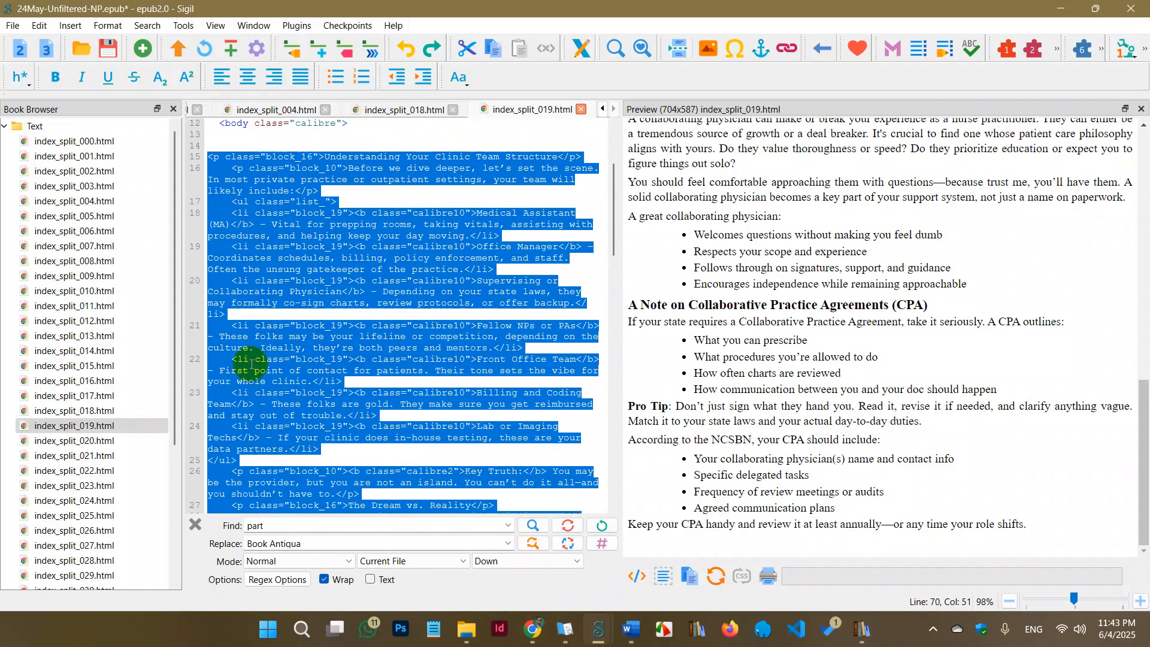
{"action": "scroll", "coordinate": [479, 396], "scroll_direction": "down", "scroll_amount": 7}
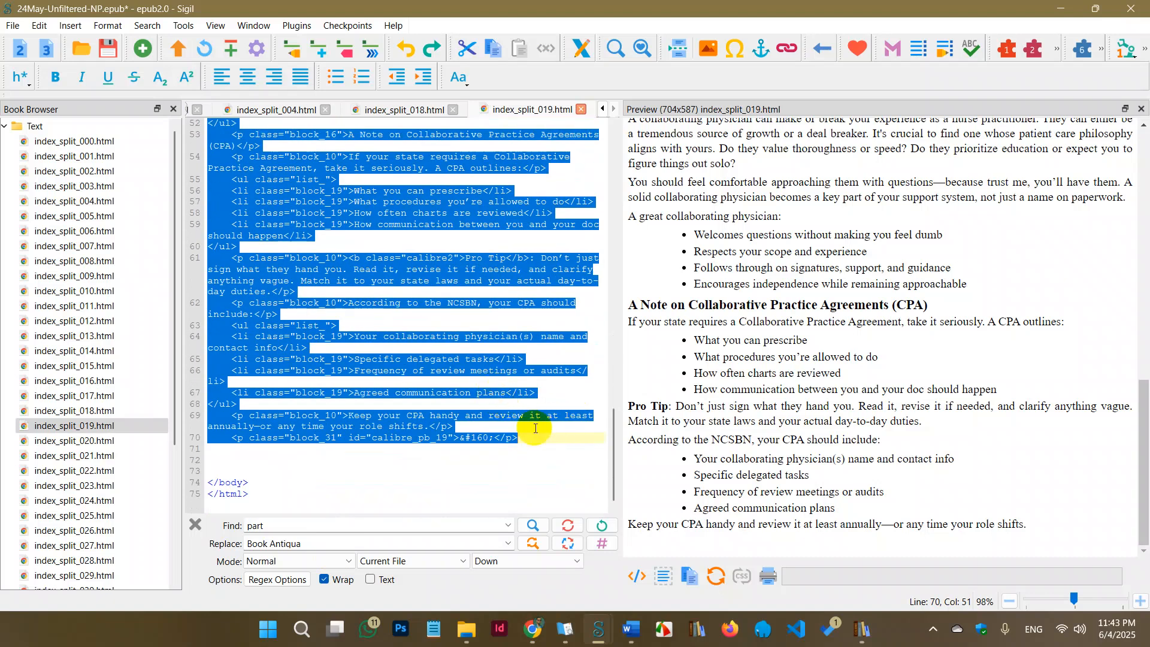
{"action": "key", "text": "Delete"}
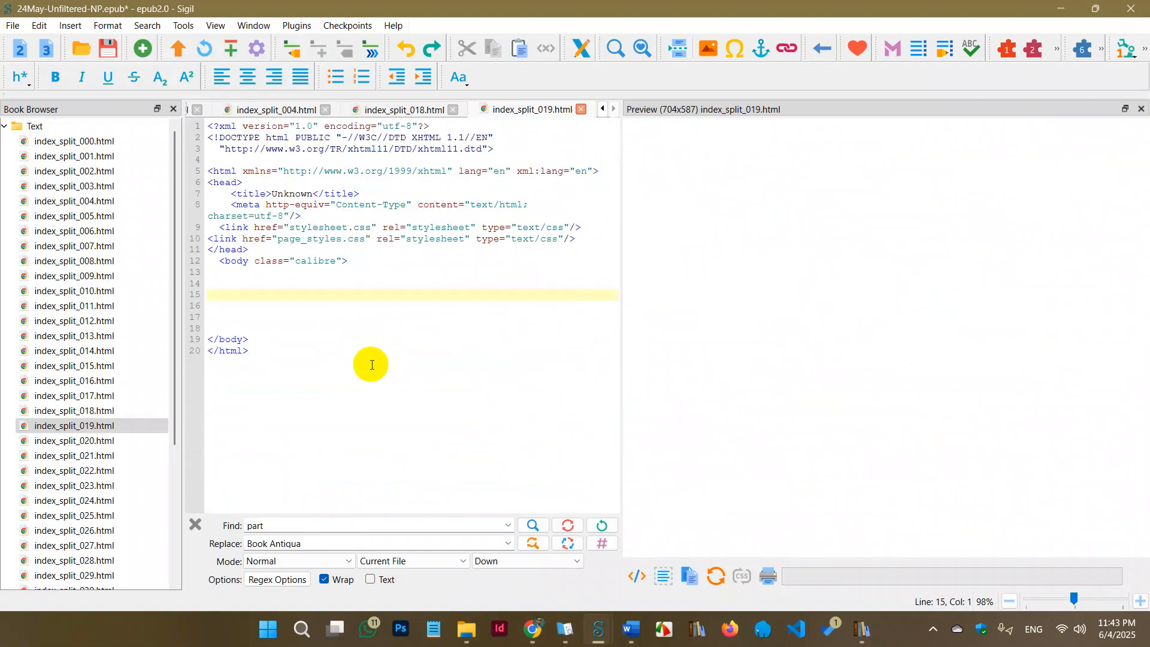
Paste the cut content into index_split_018.html on the blank lines below the "Here's what no one tells you in school" paragraph
{"action": "left_click", "coordinate": [412, 114]}
{"action": "left_click_drag", "start_coordinate": [221, 414], "coordinate": [236, 457]}
{"action": "left_click", "coordinate": [217, 425]}
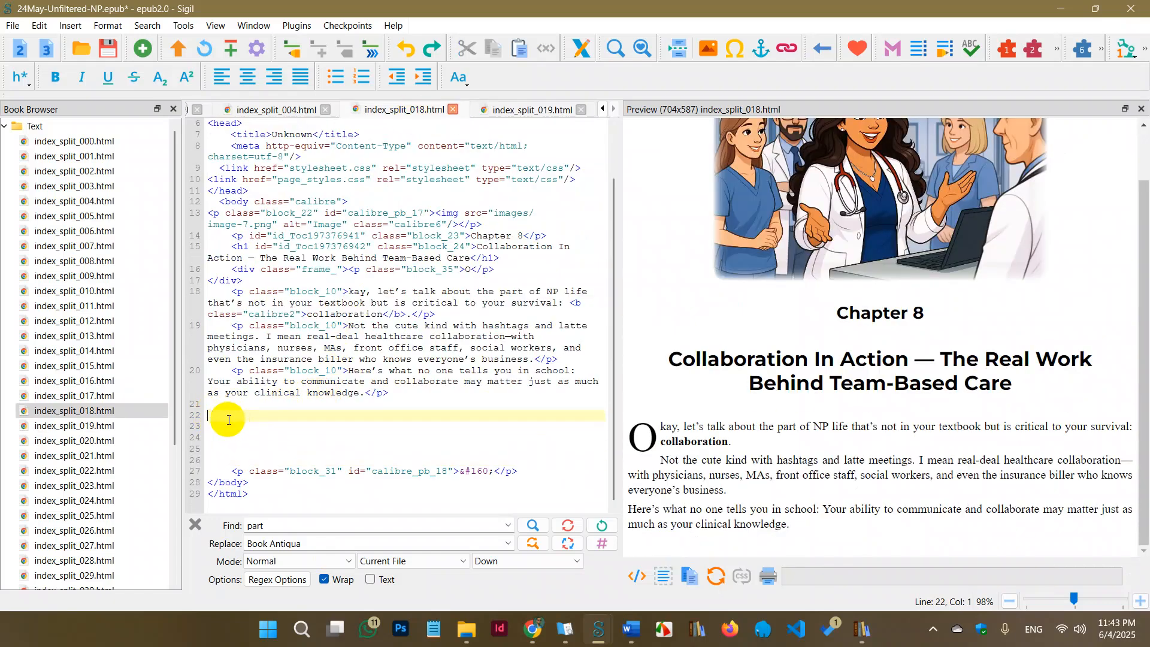
{"action": "key", "text": "ctrl+v"}
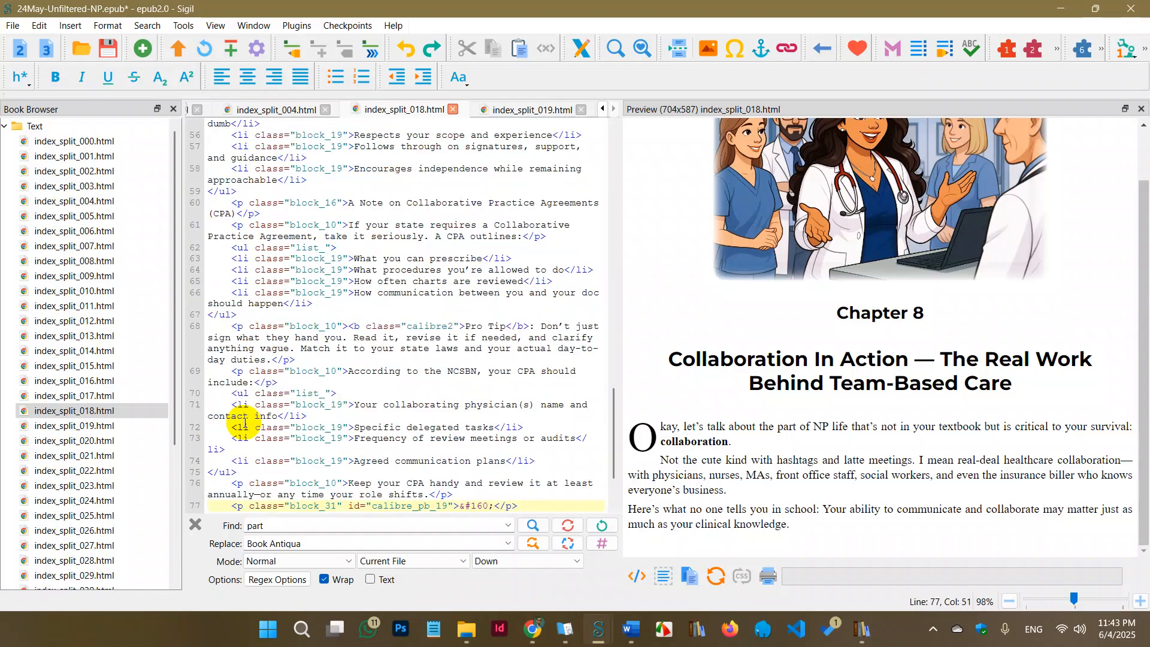
Review the merged Chapter 8 text in the preview and code of index_split_018.html
{"action": "scroll", "coordinate": [964, 419], "scroll_direction": "up", "scroll_amount": 10}
{"action": "scroll", "coordinate": [959, 362], "scroll_direction": "up", "scroll_amount": 5}
{"action": "scroll", "coordinate": [958, 360], "scroll_direction": "down", "scroll_amount": 14}
{"action": "scroll", "coordinate": [894, 384], "scroll_direction": "up", "scroll_amount": 14}
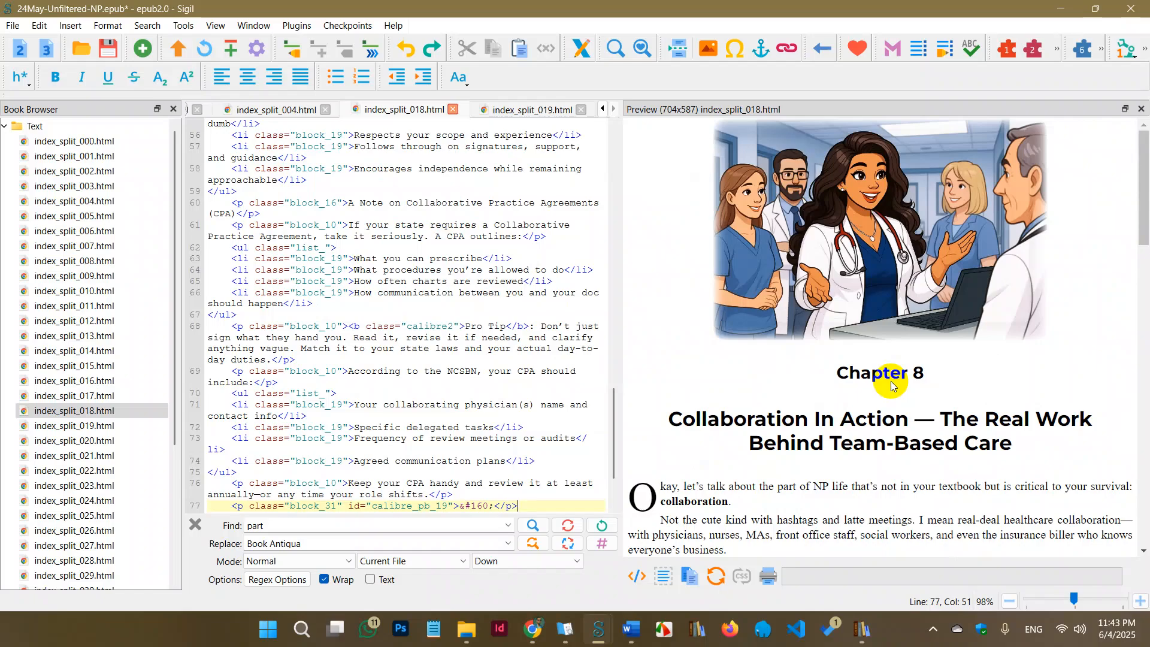
{"action": "scroll", "coordinate": [891, 385], "scroll_direction": "down", "scroll_amount": 15}
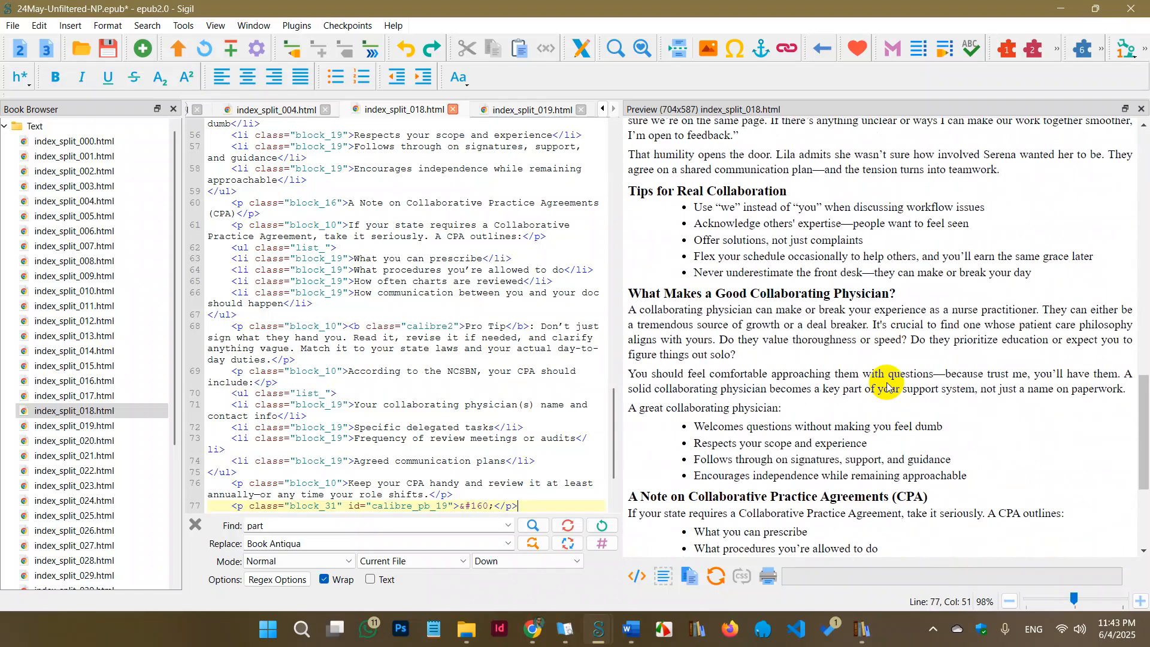
{"action": "scroll", "coordinate": [887, 386], "scroll_direction": "down", "scroll_amount": 5}
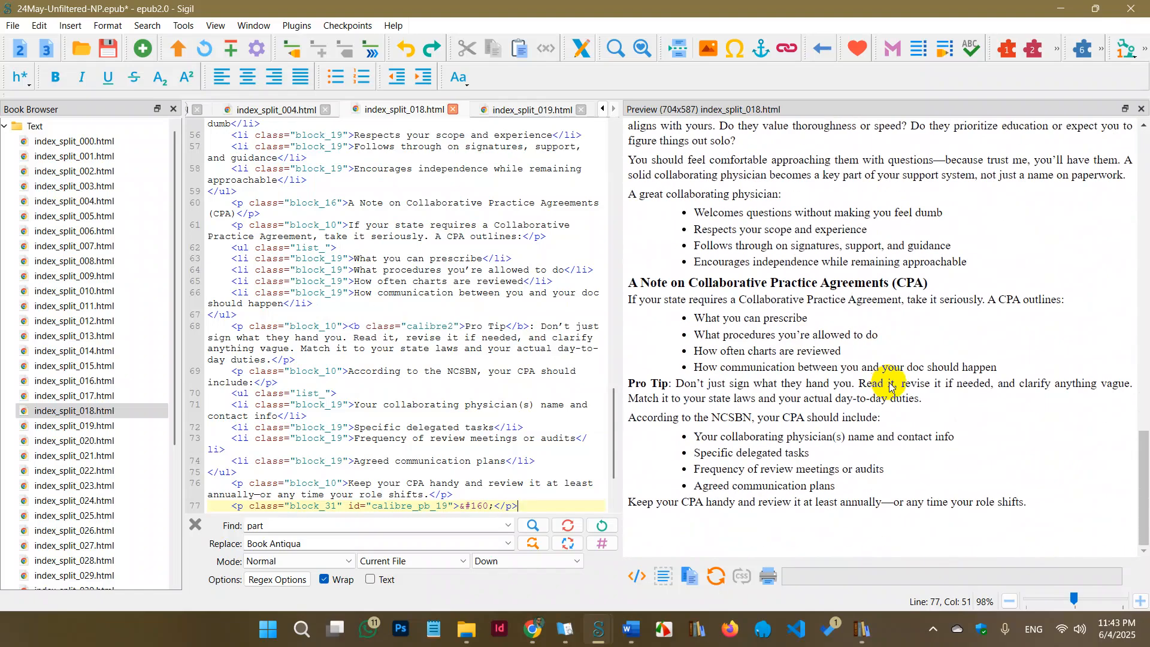
{"action": "scroll", "coordinate": [477, 333], "scroll_direction": "up", "scroll_amount": 10}
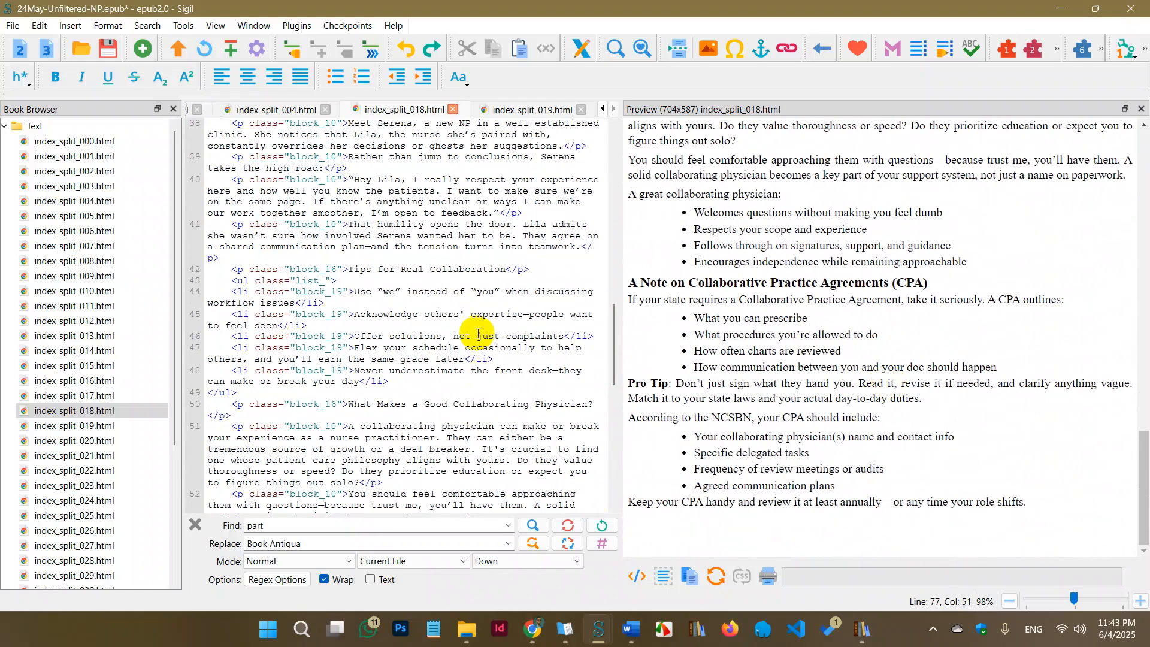
Check index_split_018.html's merged code against its preview, from the Collaborative Practice Agreements section back up to the Chapter 8 opening
{"action": "scroll", "coordinate": [477, 333], "scroll_direction": "up", "scroll_amount": 12}
{"action": "scroll", "coordinate": [482, 335], "scroll_direction": "up", "scroll_amount": 5}
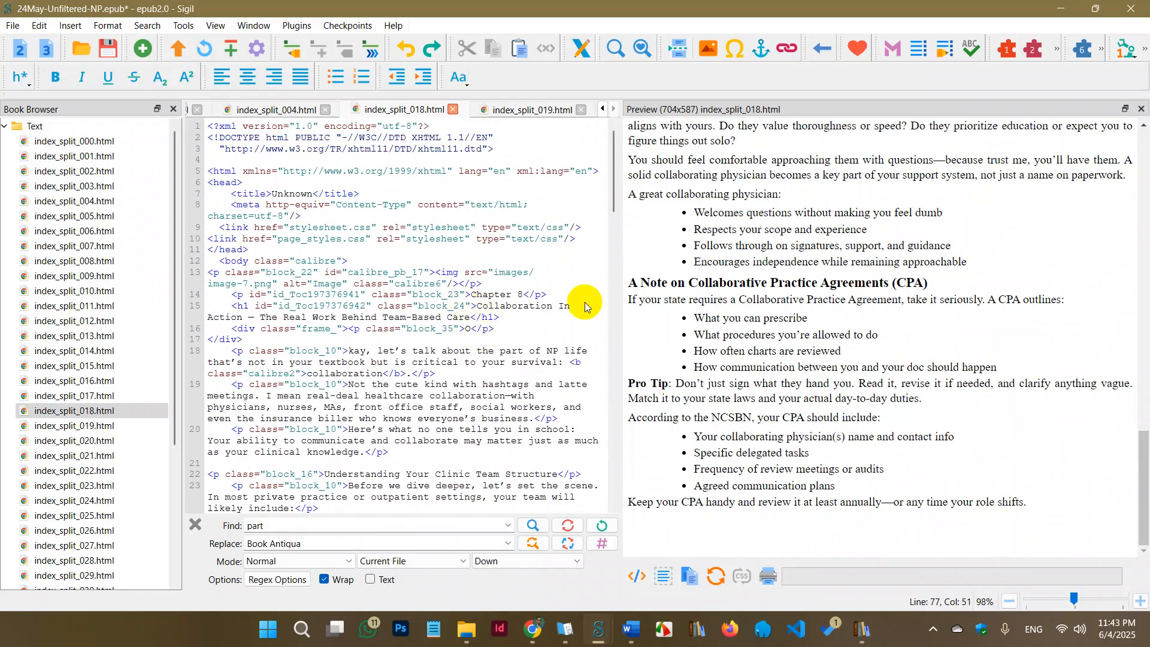
{"action": "left_click", "coordinate": [702, 290]}
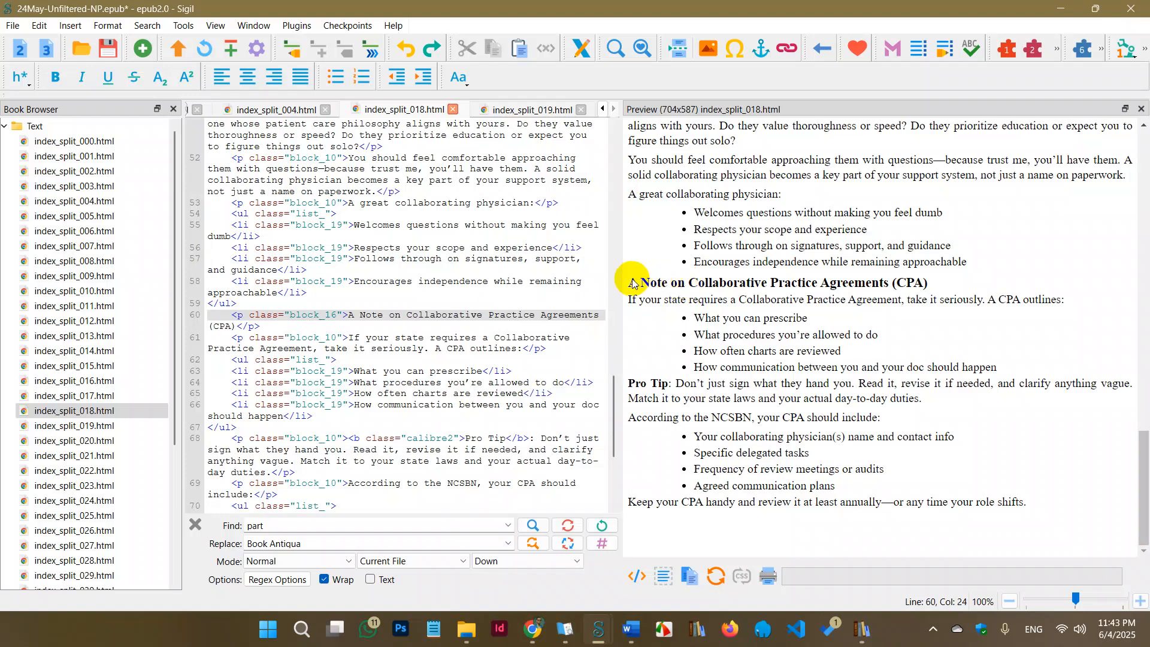
{"action": "left_click_drag", "start_coordinate": [633, 283], "coordinate": [925, 285]}
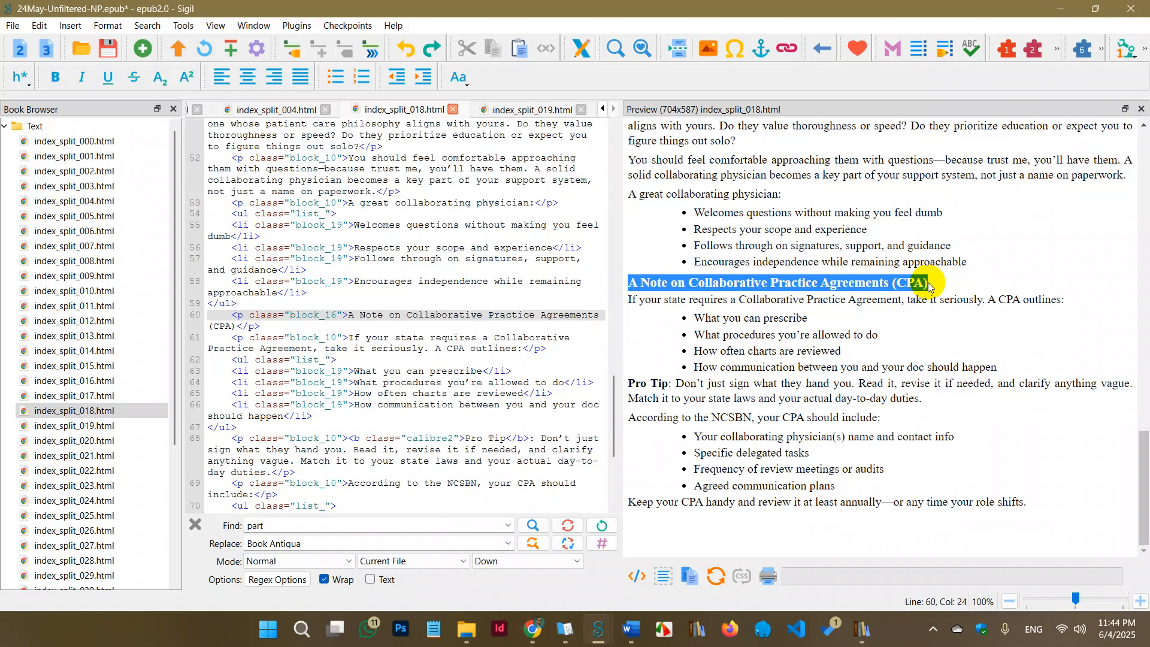
{"action": "scroll", "coordinate": [435, 336], "scroll_direction": "down", "scroll_amount": 4}
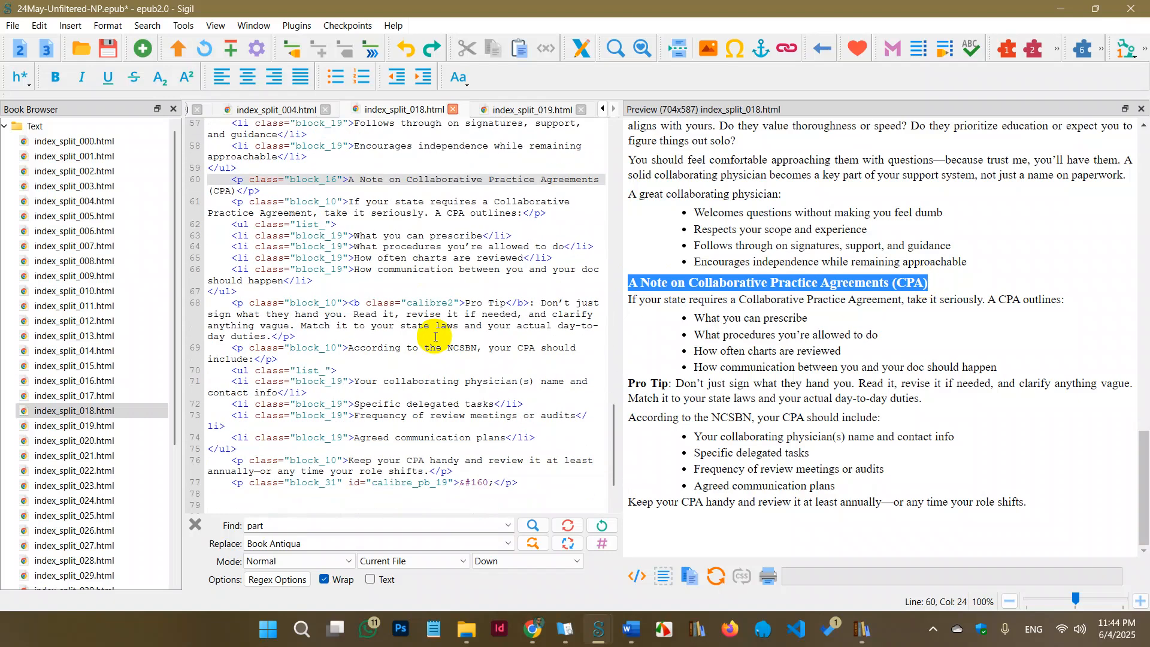
{"action": "scroll", "coordinate": [438, 336], "scroll_direction": "up", "scroll_amount": 11}
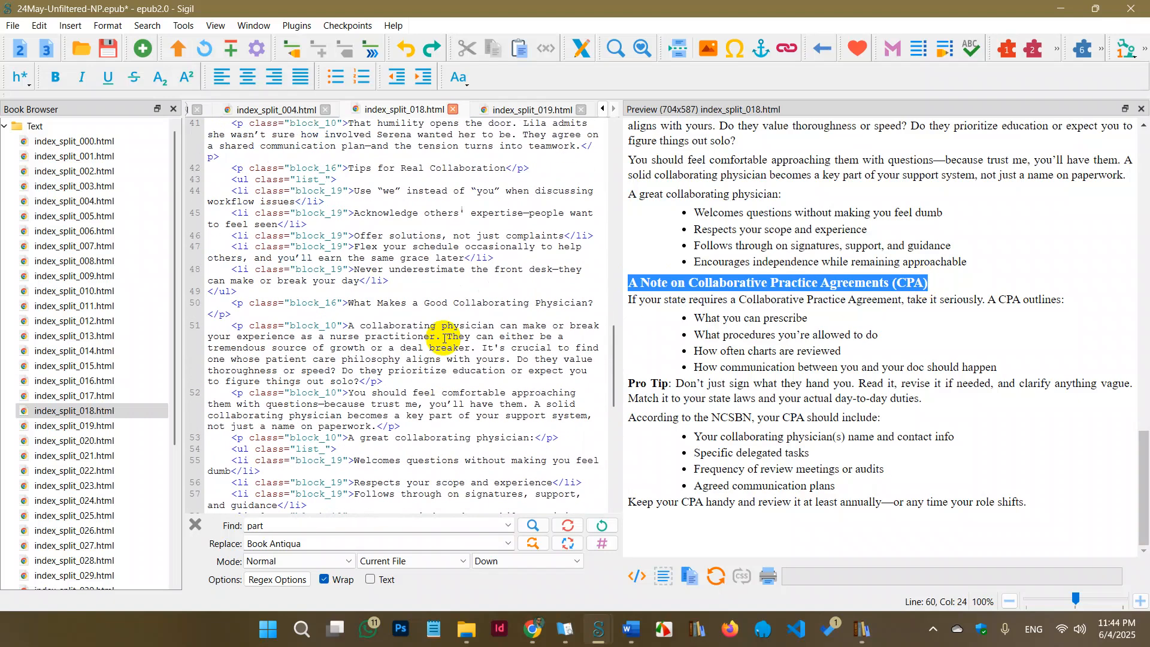
{"action": "scroll", "coordinate": [454, 383], "scroll_direction": "up", "scroll_amount": 7}
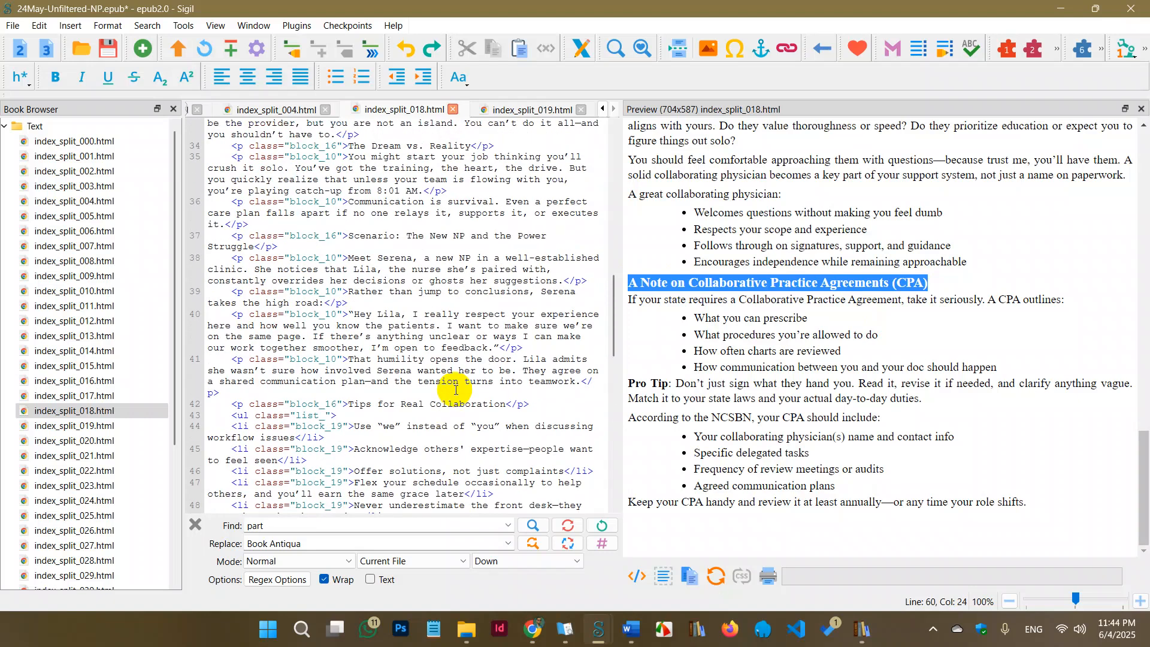
{"action": "left_click", "coordinate": [764, 419]}
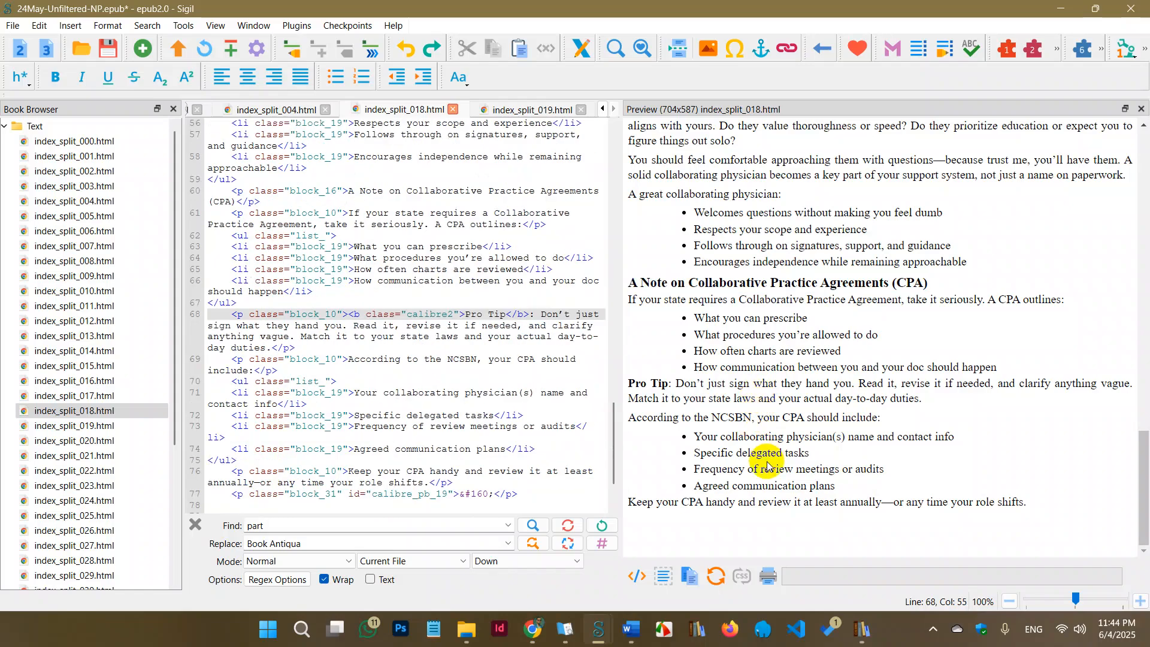
{"action": "scroll", "coordinate": [745, 341], "scroll_direction": "up", "scroll_amount": 15}
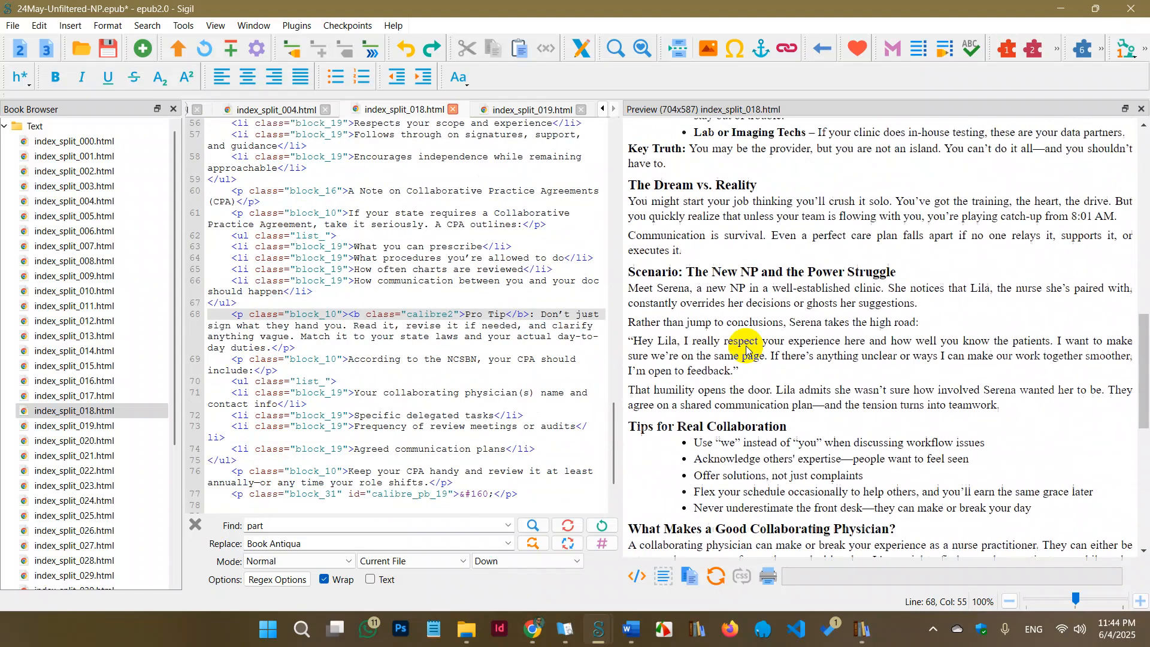
{"action": "scroll", "coordinate": [746, 348], "scroll_direction": "up", "scroll_amount": 2}
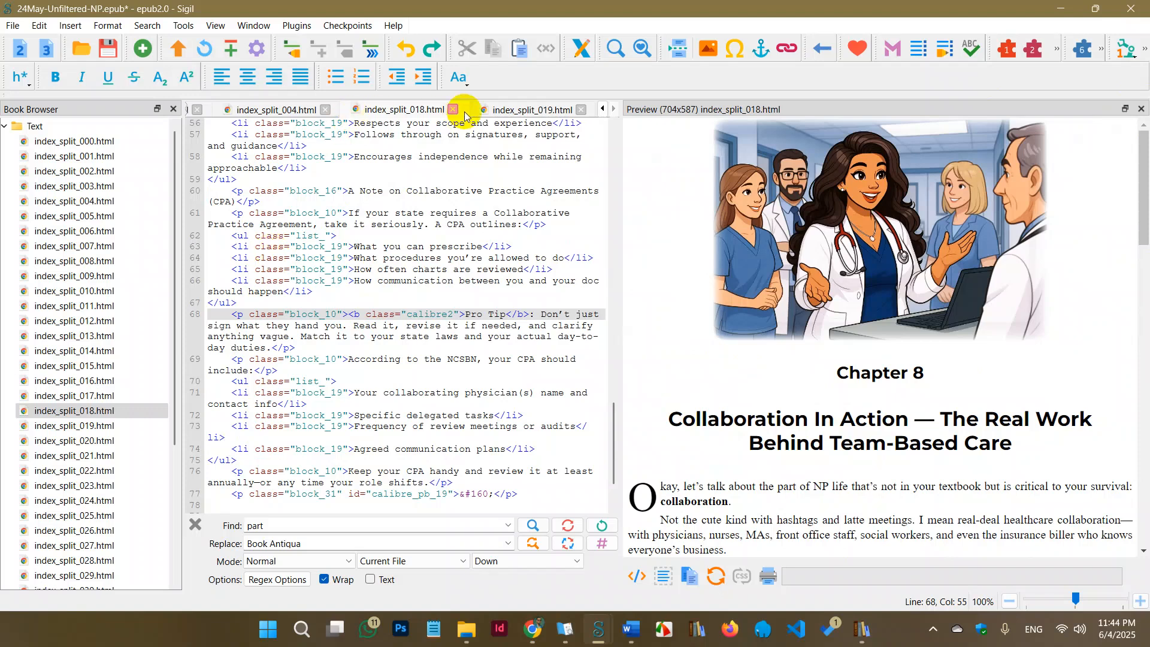
Delete the emptied index_split_019.html file from the book
{"action": "left_click", "coordinate": [514, 109]}
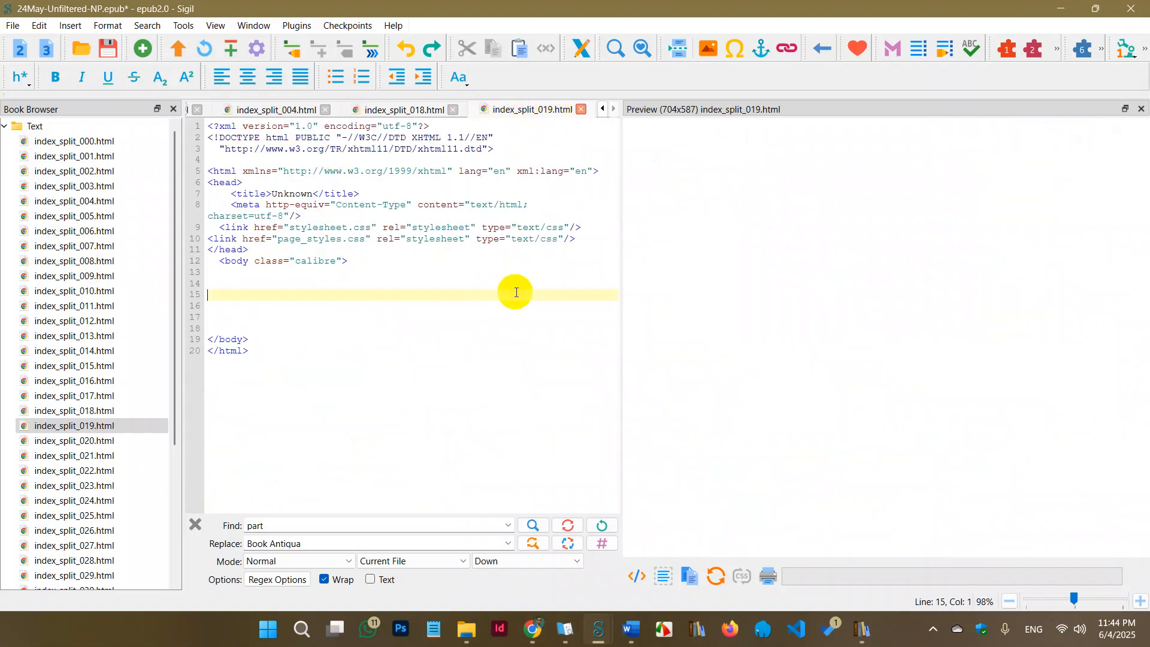
{"action": "right_click", "coordinate": [91, 425]}
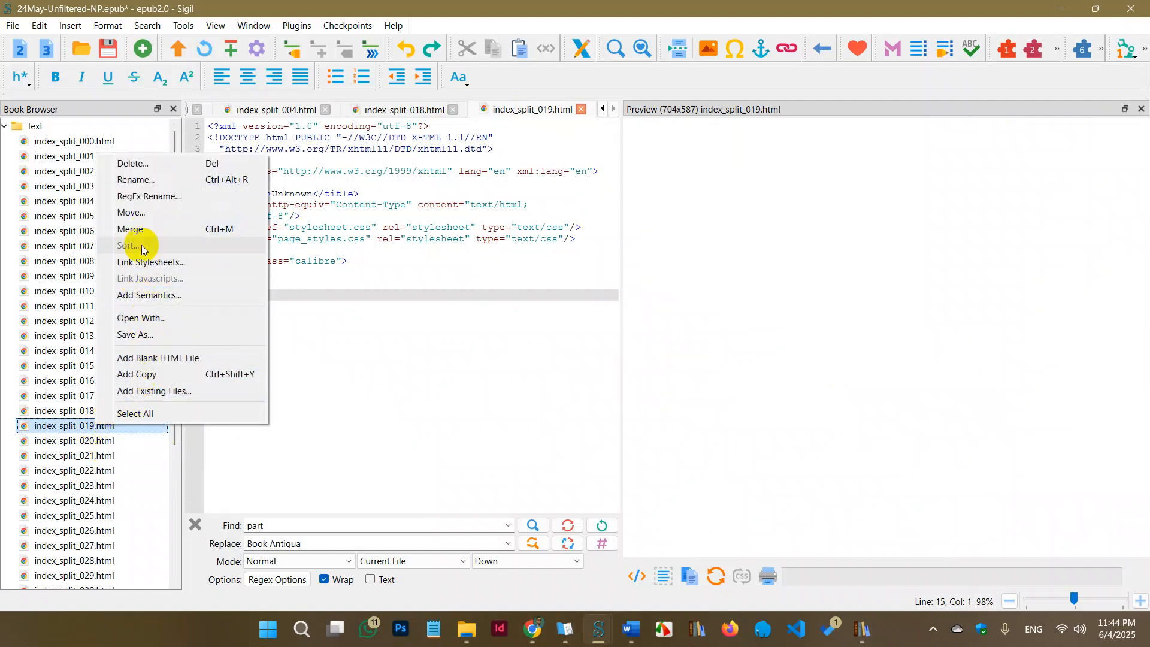
{"action": "left_click", "coordinate": [148, 165]}
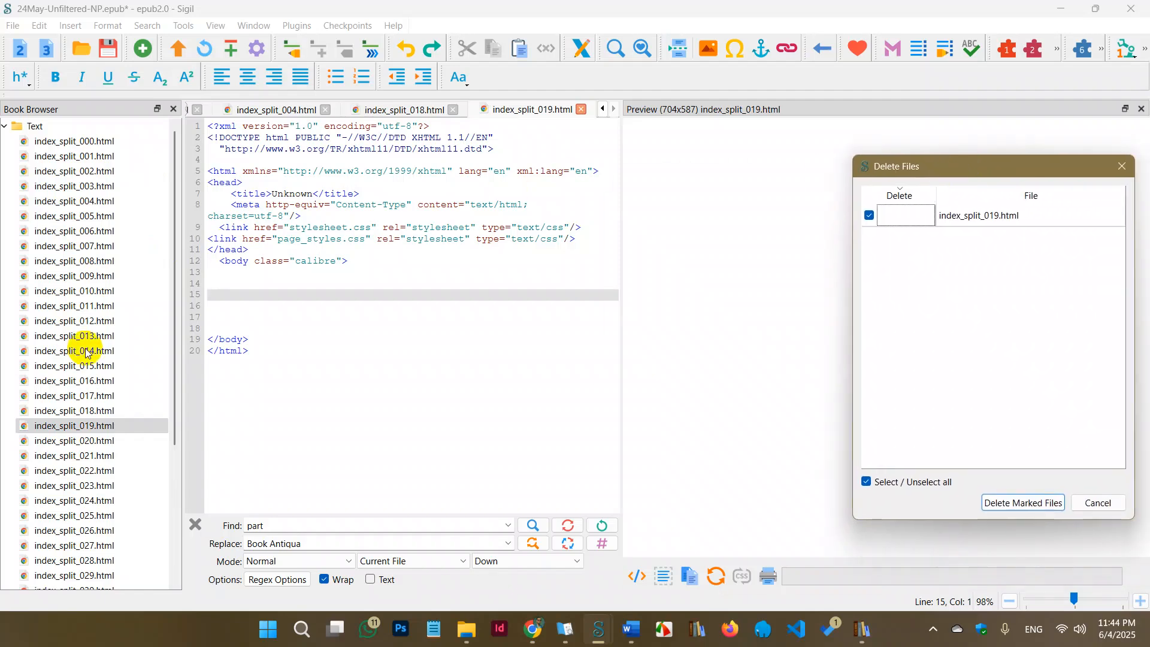
{"action": "left_click", "coordinate": [1016, 503]}
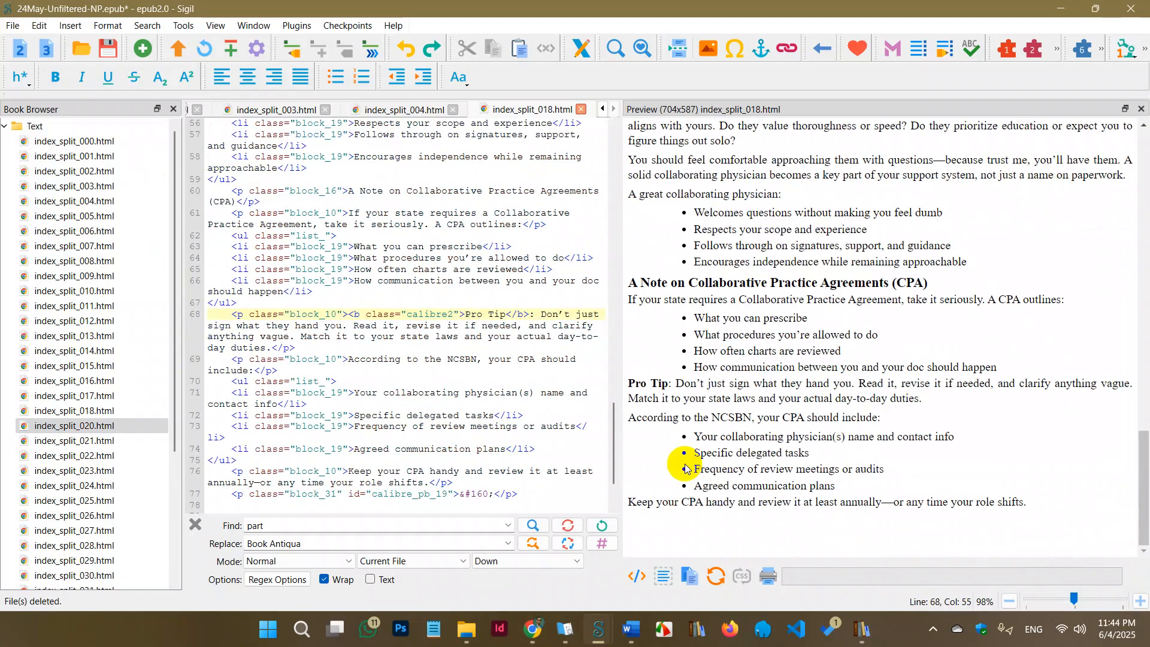
Cut all body content of index_split_020.html, from "Scenario: When Expectations Don't Match Reality" through the final block_31 paragraph
{"action": "double_click", "coordinate": [76, 425]}
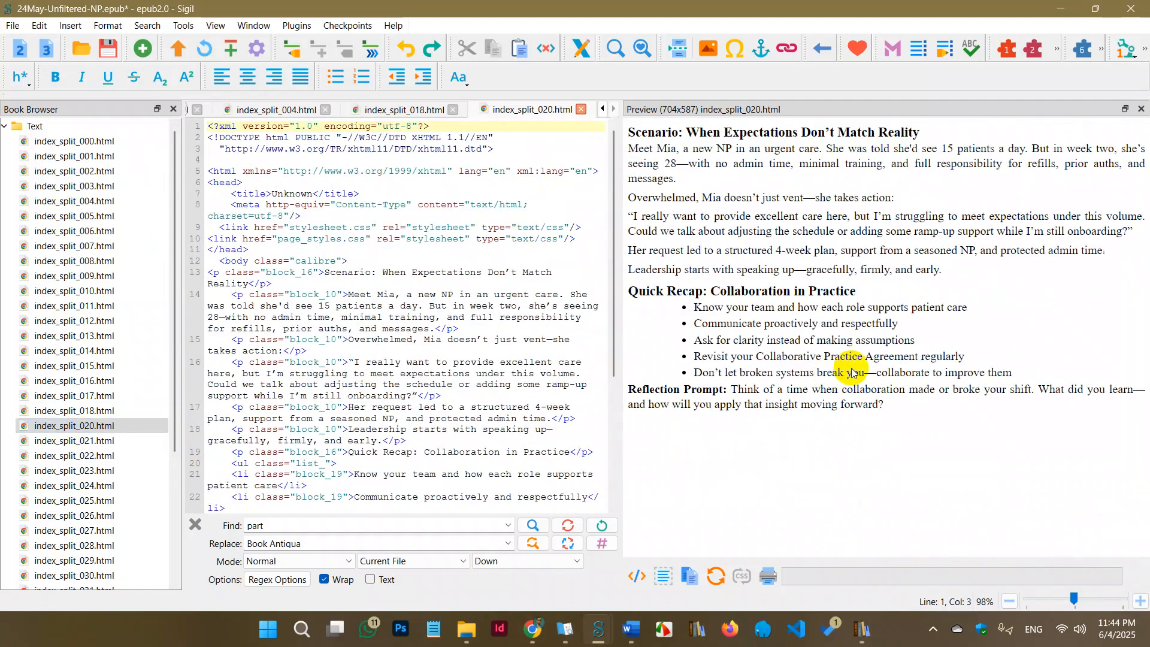
{"action": "double_click", "coordinate": [78, 411]}
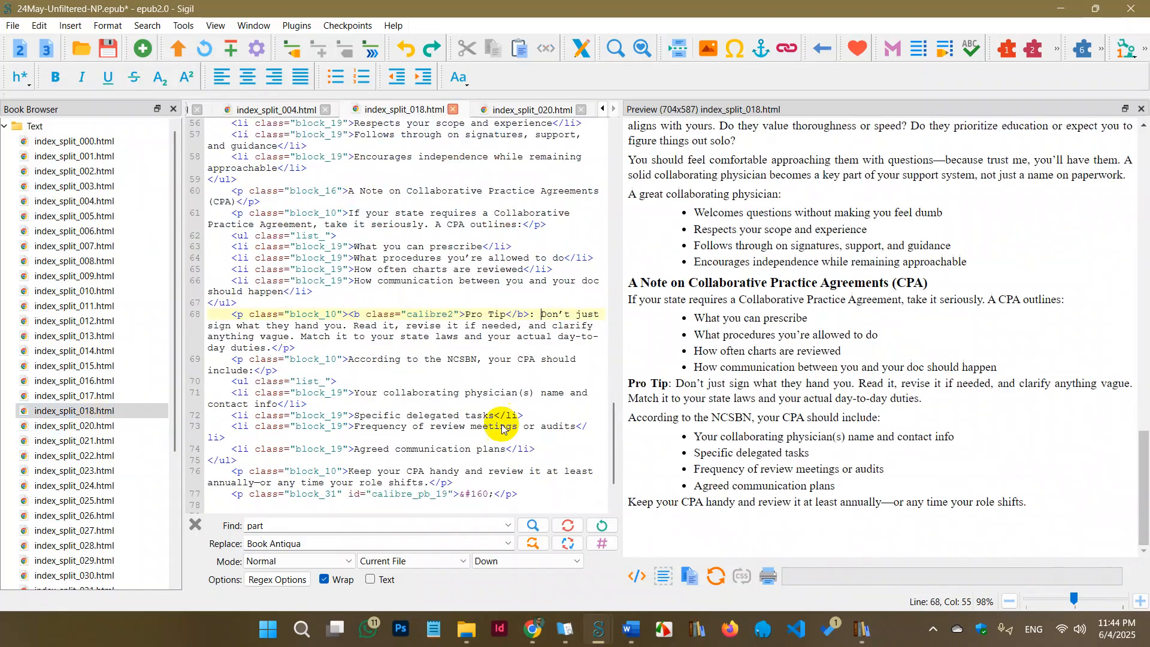
{"action": "scroll", "coordinate": [93, 425], "scroll_direction": "down", "scroll_amount": 1}
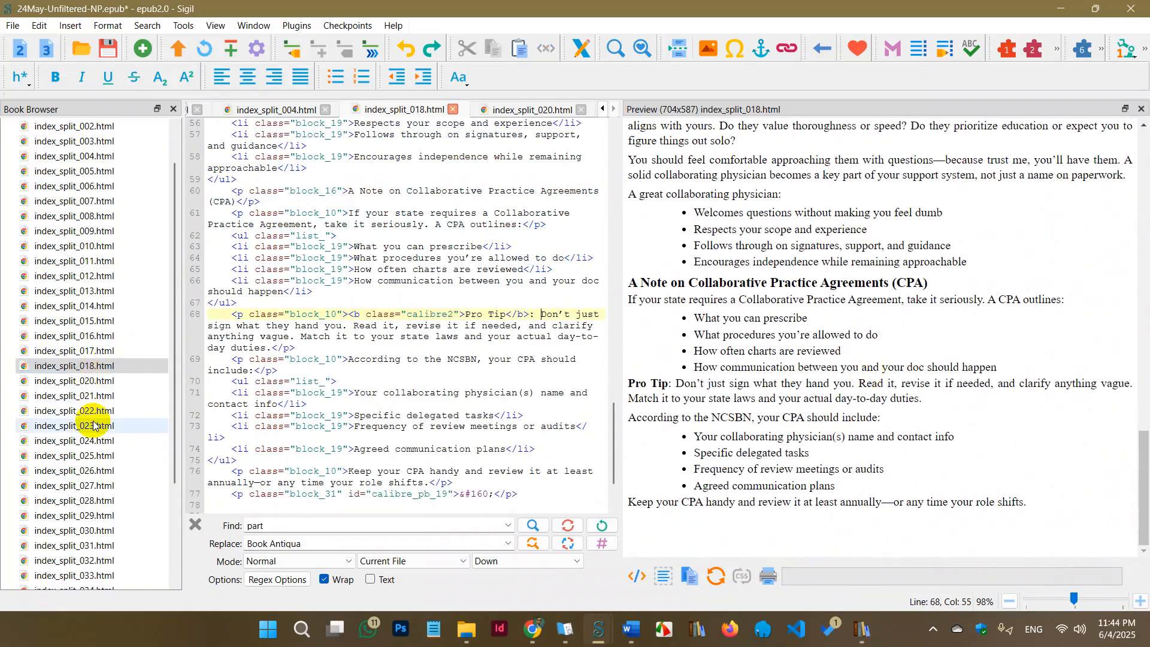
{"action": "double_click", "coordinate": [77, 380]}
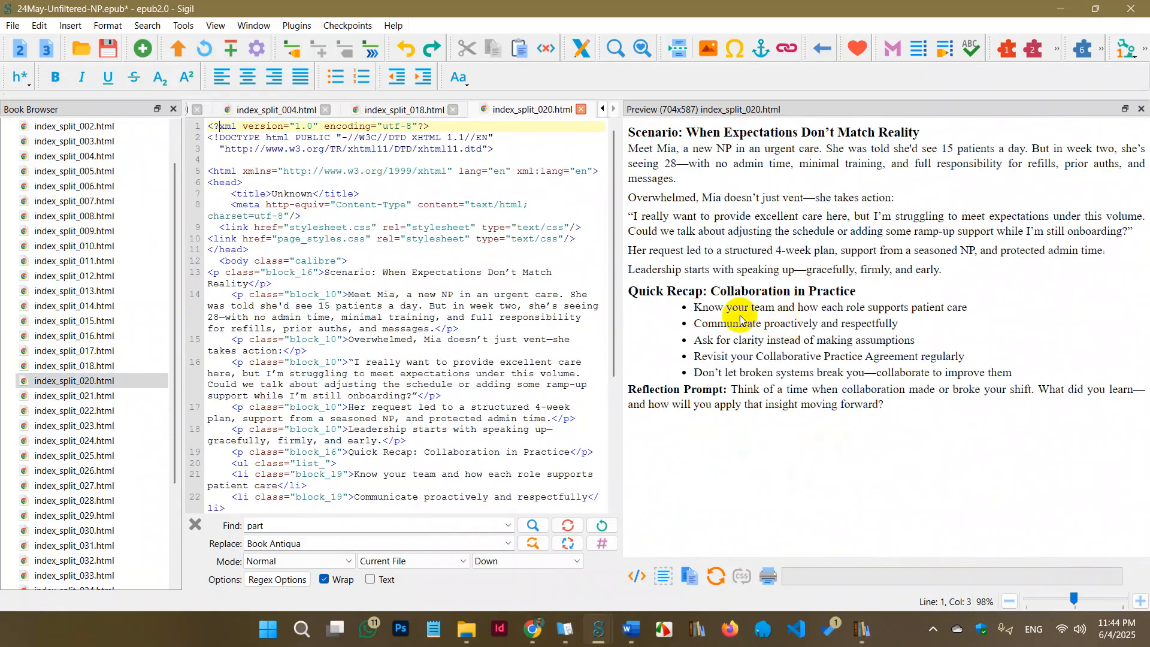
{"action": "scroll", "coordinate": [314, 356], "scroll_direction": "down", "scroll_amount": 2}
{"action": "left_click", "coordinate": [359, 191]}
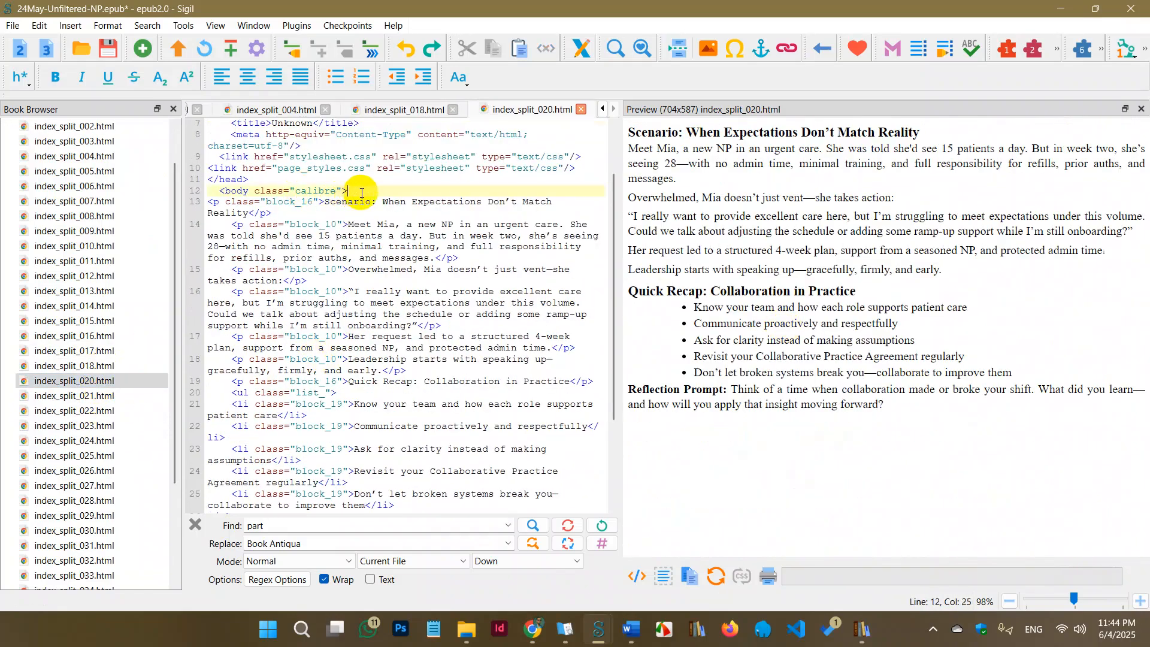
{"action": "key", "text": "Return"}
{"action": "left_click_drag", "start_coordinate": [207, 205], "coordinate": [532, 474]}
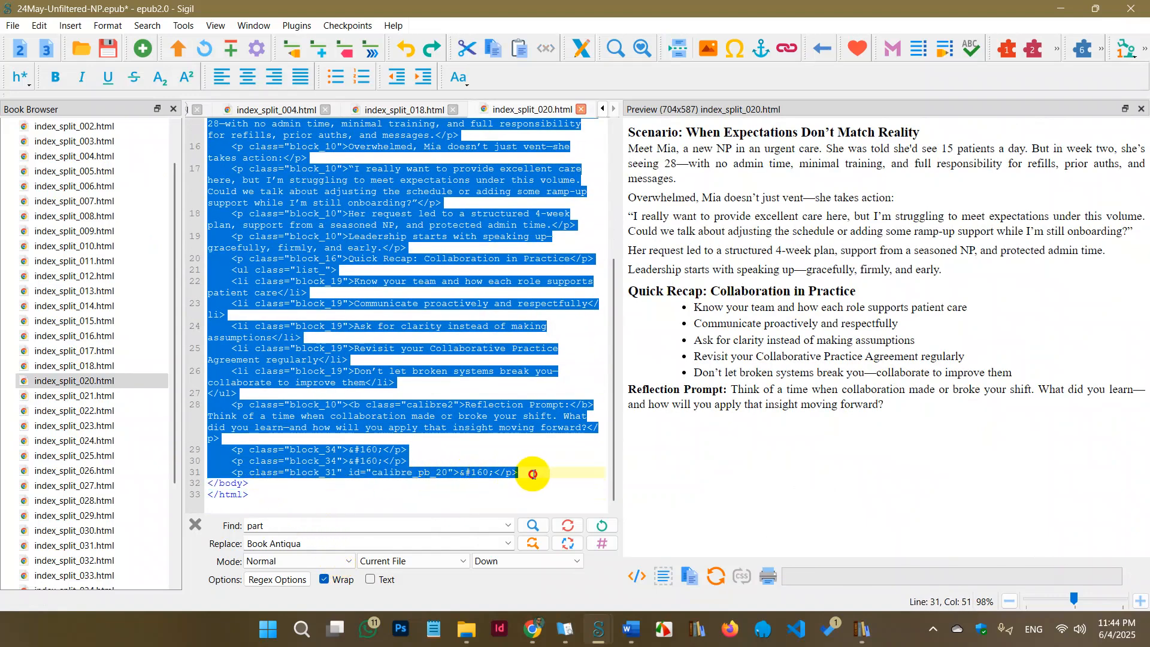
{"action": "key", "text": "ctrl+x"}
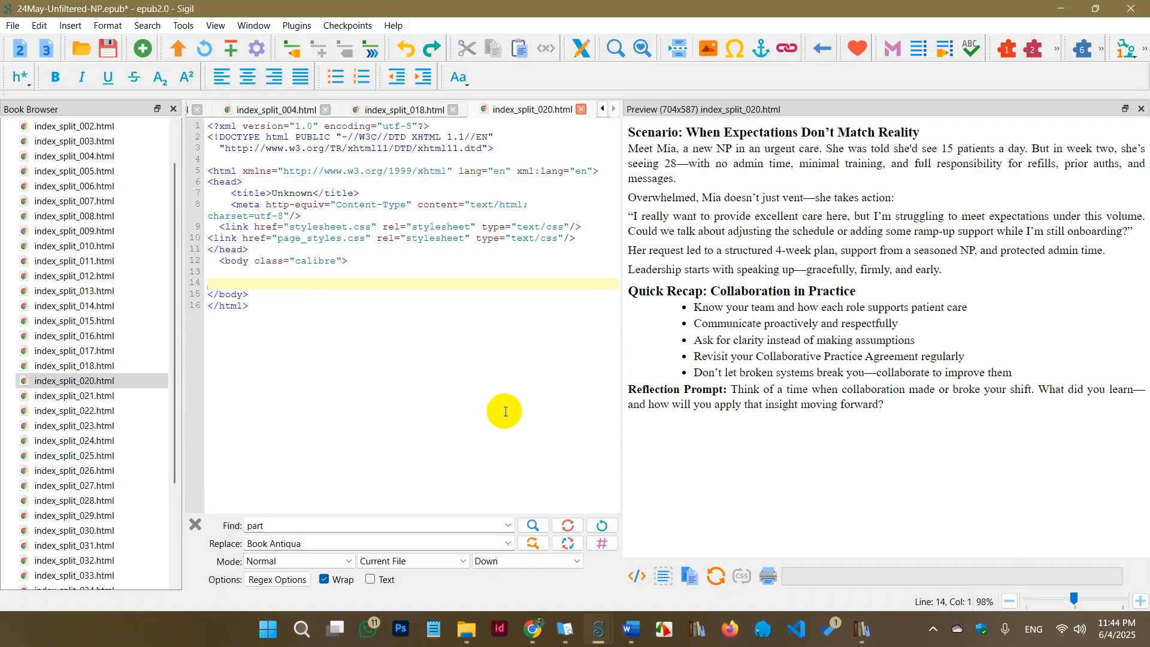
In index_split_018.html, replace the final calibre_pb_18 paragraph before the closing </body> tag with the cut content, below the calibre_pb_19 paragraph
{"action": "double_click", "coordinate": [123, 365]}
{"action": "left_click", "coordinate": [271, 449]}
{"action": "left_click_drag", "start_coordinate": [536, 476], "coordinate": [188, 436]}
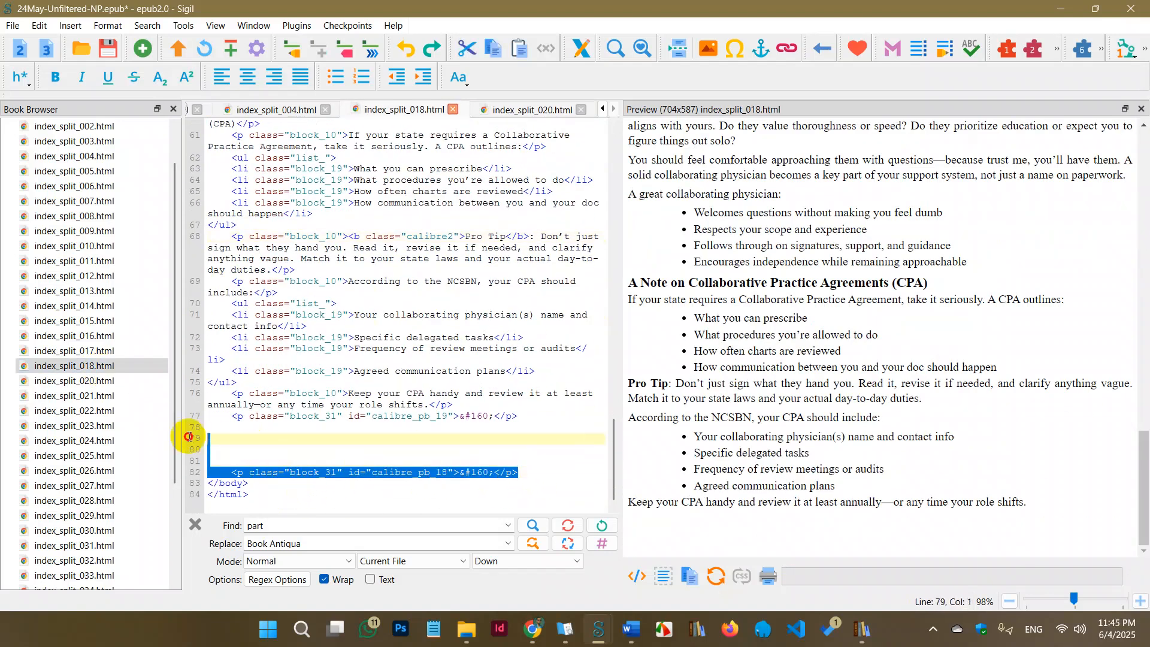
{"action": "key", "text": "Delete"}
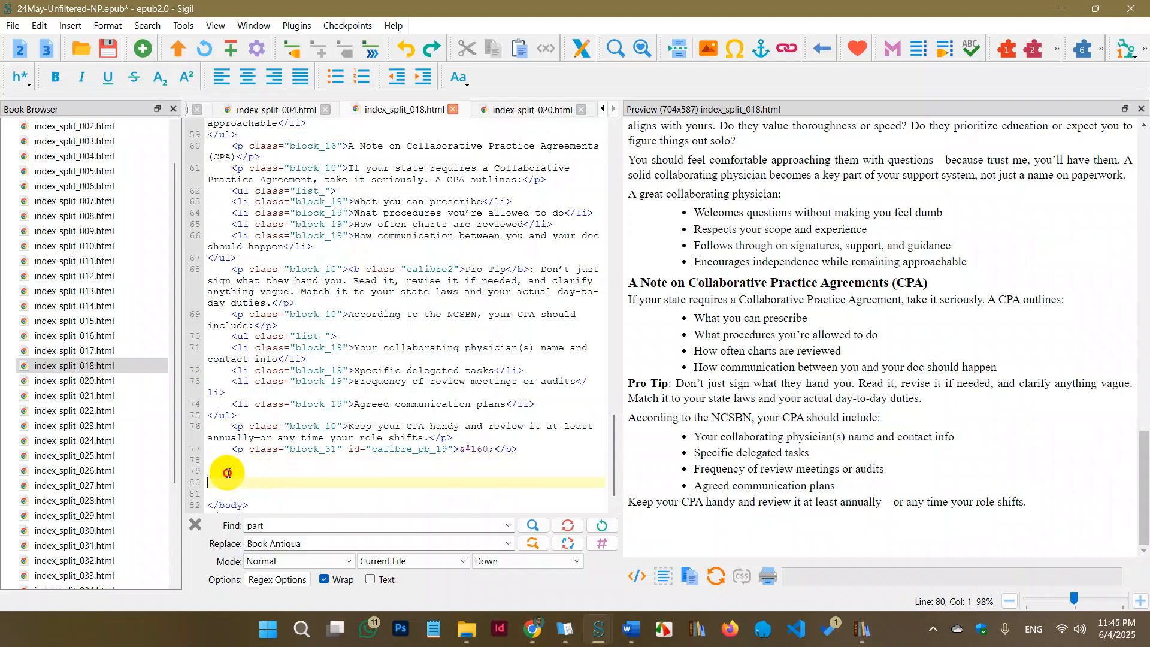
{"action": "key", "text": "ctrl+v"}
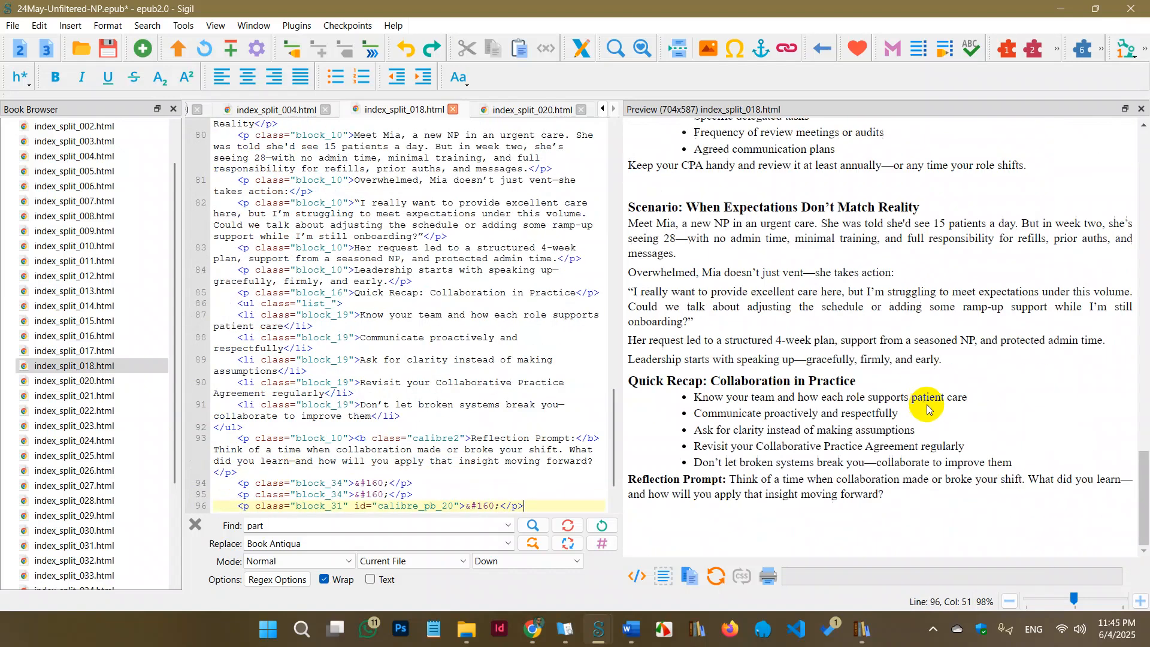
{"action": "scroll", "coordinate": [925, 412], "scroll_direction": "up", "scroll_amount": 1}
{"action": "scroll", "coordinate": [850, 370], "scroll_direction": "down", "scroll_amount": 1}
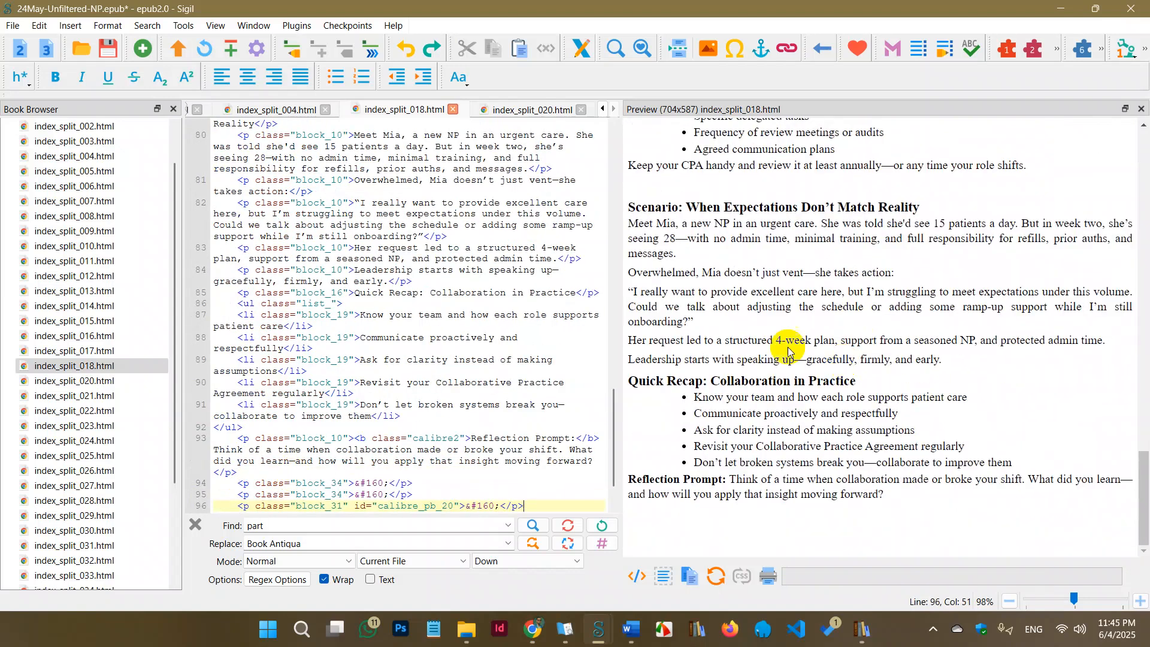
Delete the emptied index_split_020.html file and look back over the merged chapter in the preview
{"action": "double_click", "coordinate": [89, 382]}
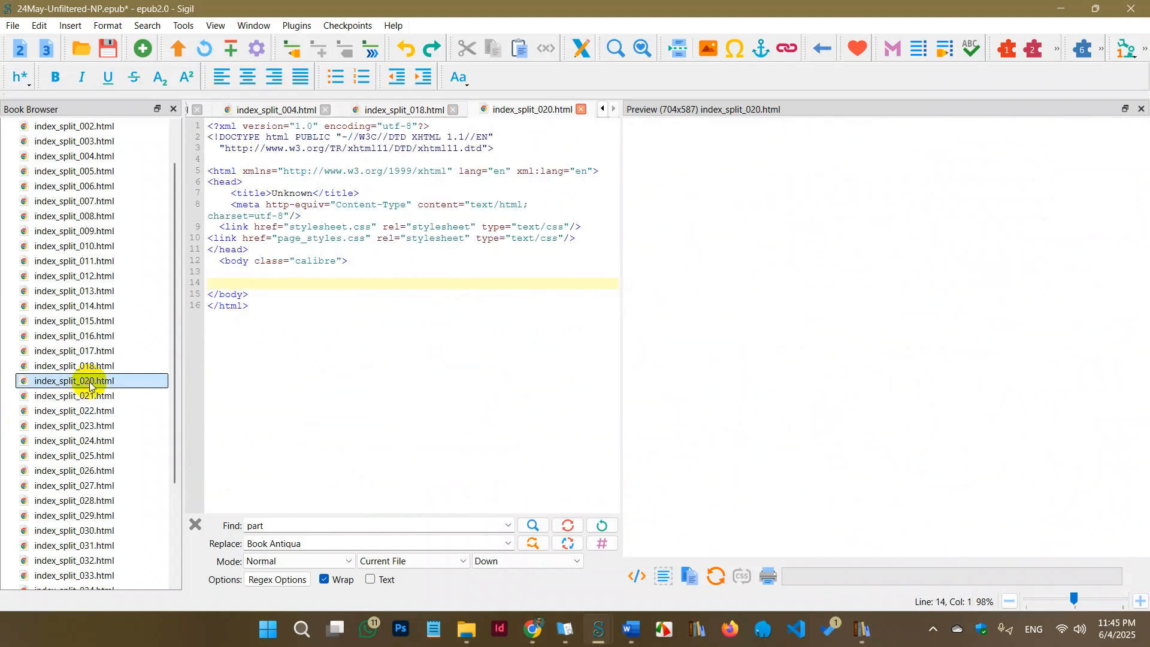
{"action": "right_click", "coordinate": [90, 388]}
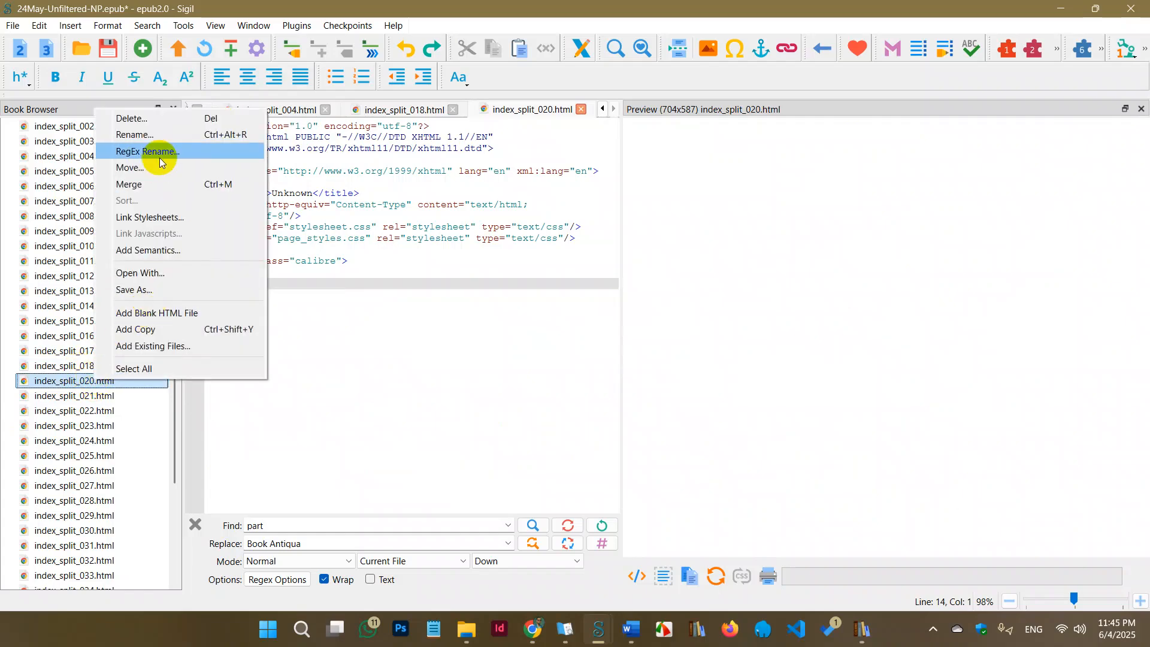
{"action": "left_click", "coordinate": [158, 118]}
{"action": "left_click", "coordinate": [1022, 503]}
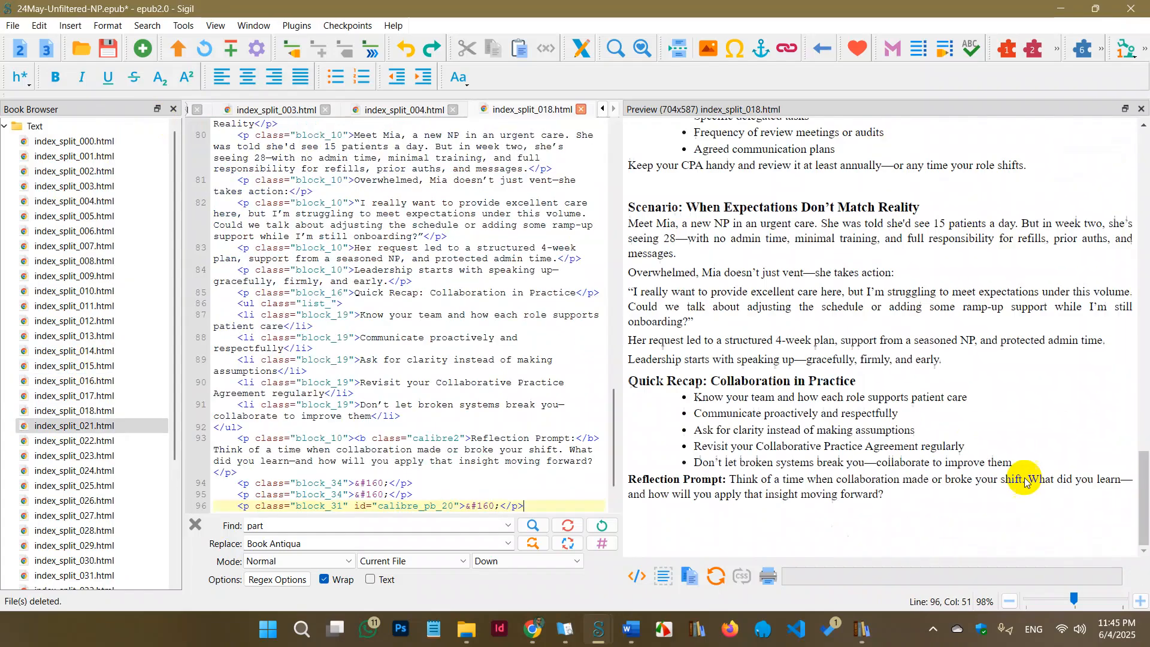
{"action": "scroll", "coordinate": [668, 430], "scroll_direction": "up", "scroll_amount": 15}
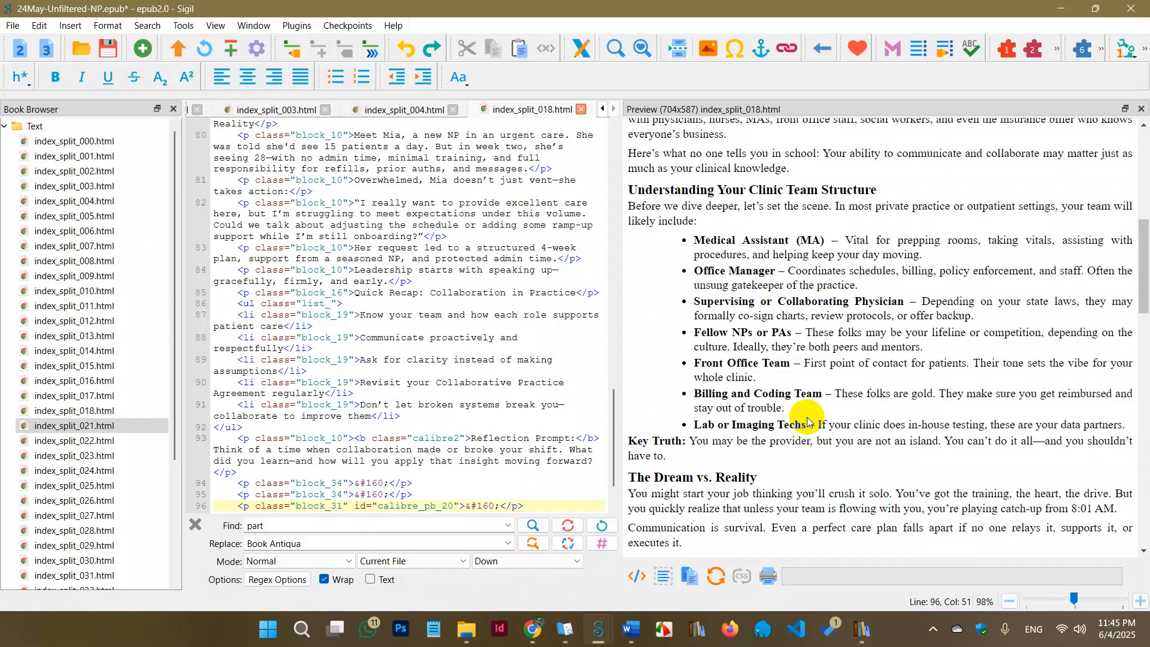
Switch to the 24May-Unfiltered-NP document in Word and examine where the headings in Chapters 3 and 4 start new pages
{"action": "left_click", "coordinate": [631, 628]}
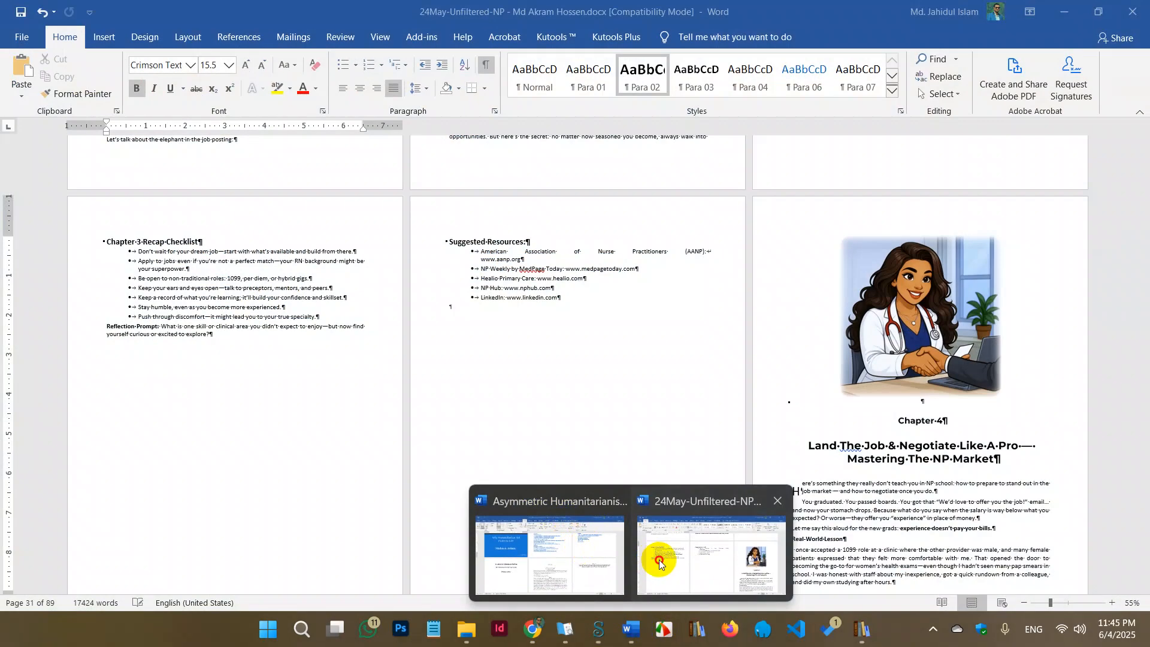
{"action": "left_click", "coordinate": [654, 550]}
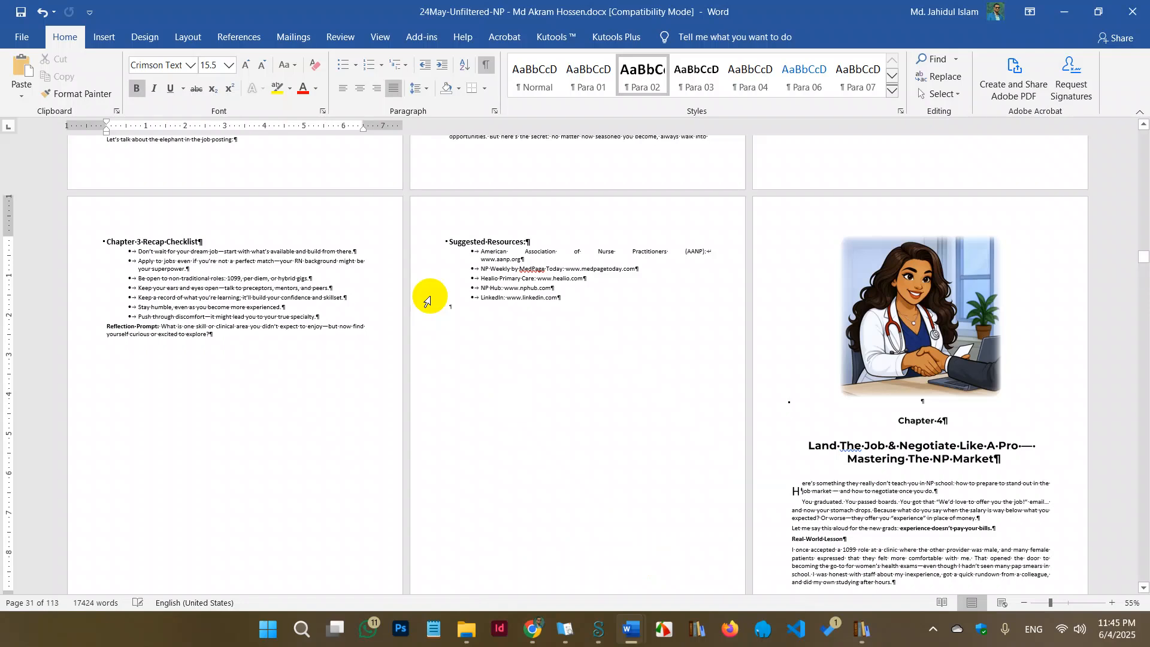
{"action": "scroll", "coordinate": [428, 336], "scroll_direction": "down", "scroll_amount": 8}
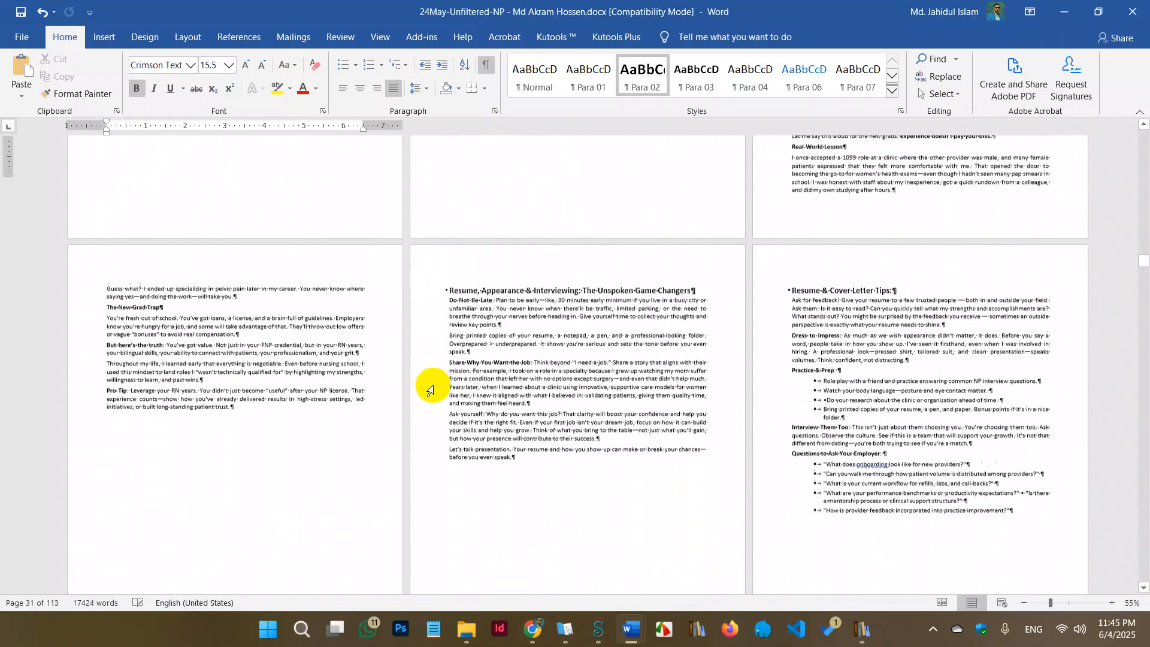
{"action": "scroll", "coordinate": [430, 389], "scroll_direction": "down", "scroll_amount": 15}
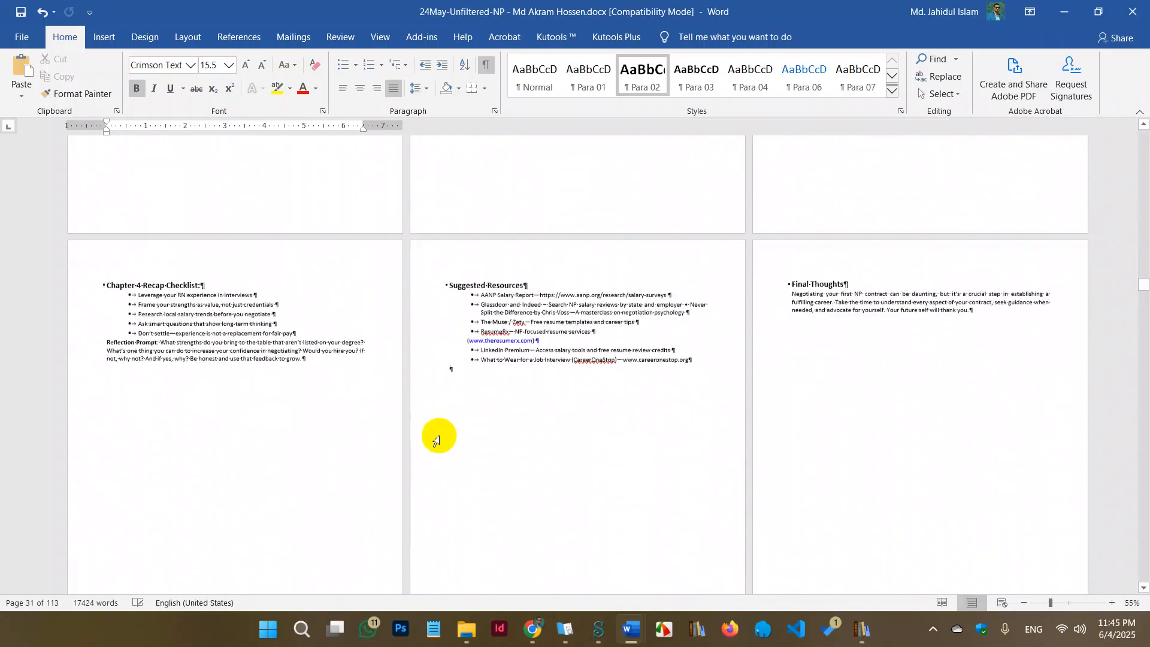
Open the Para 02 style's definition, examine its formatting description for a page break setting, and close it without changes
{"action": "right_click", "coordinate": [644, 73]}
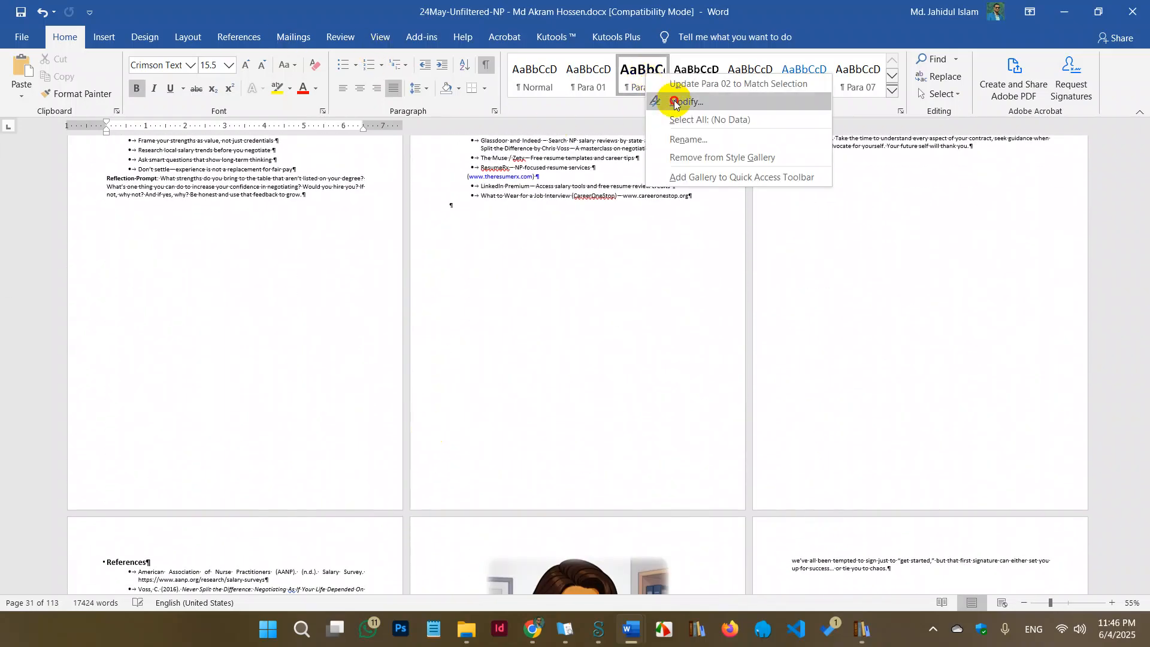
{"action": "left_click", "coordinate": [659, 103]}
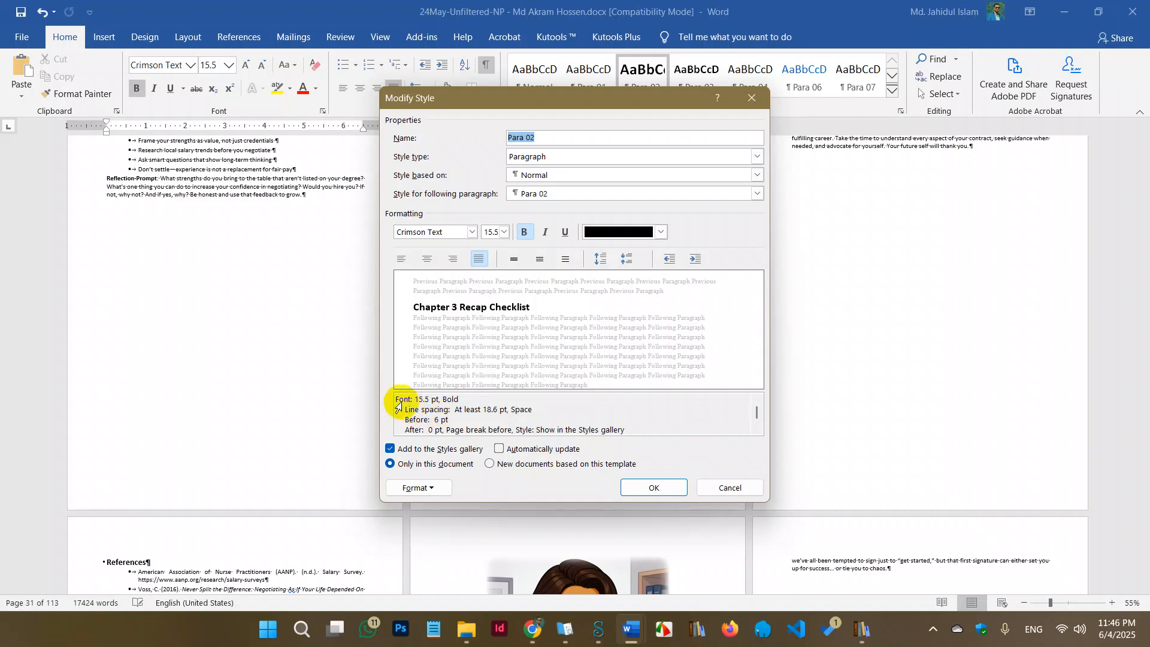
{"action": "left_click_drag", "start_coordinate": [400, 400], "coordinate": [618, 439]}
{"action": "scroll", "coordinate": [464, 415], "scroll_direction": "up", "scroll_amount": 1}
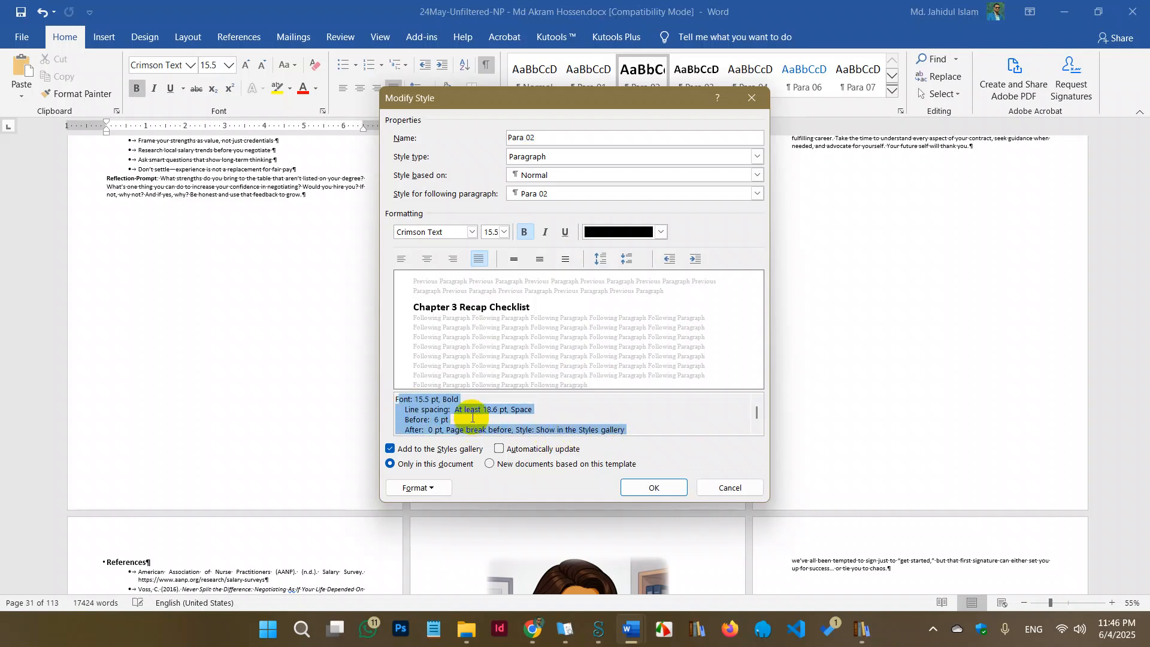
{"action": "left_click", "coordinate": [464, 415]}
{"action": "scroll", "coordinate": [483, 413], "scroll_direction": "down", "scroll_amount": 1}
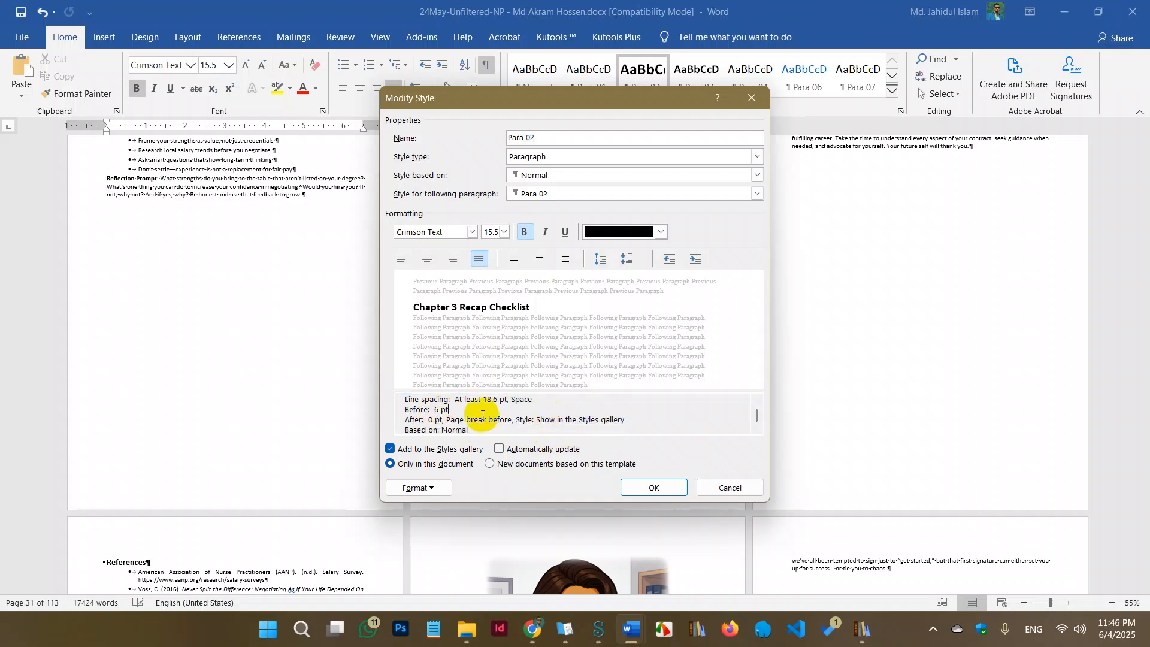
{"action": "scroll", "coordinate": [479, 422], "scroll_direction": "up", "scroll_amount": 1}
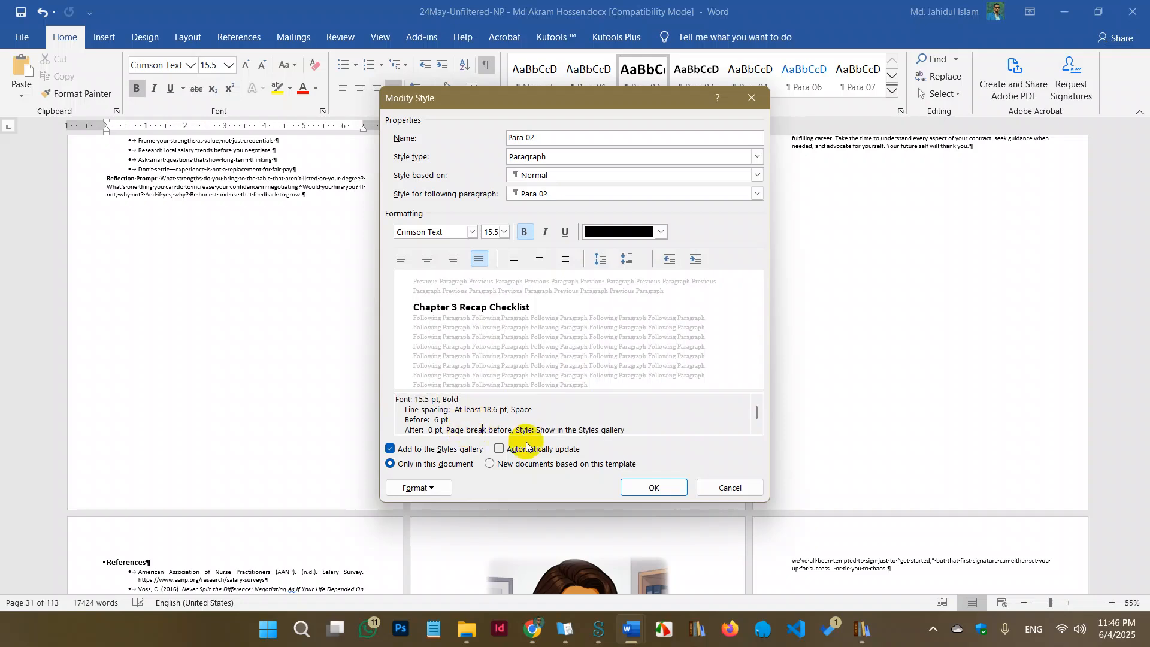
{"action": "left_click_drag", "start_coordinate": [392, 395], "coordinate": [636, 434]}
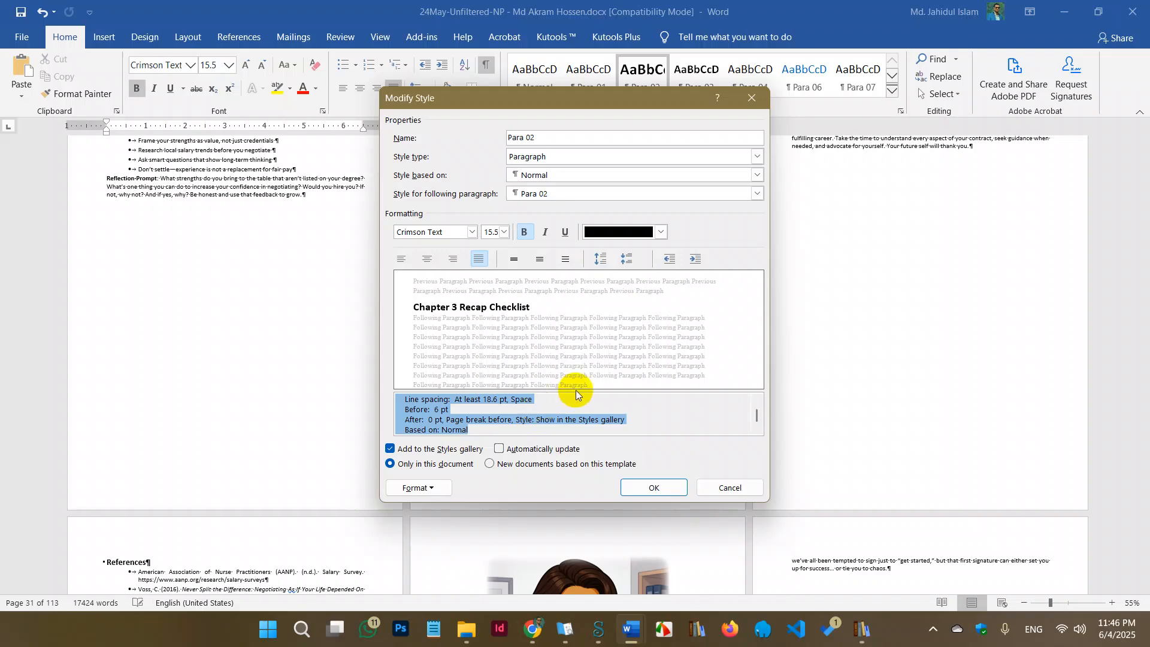
{"action": "left_click", "coordinate": [712, 485]}
Look through Chapters 5 to 7 of the document to examine where the section headings start new pages
{"action": "scroll", "coordinate": [575, 436], "scroll_direction": "down", "scroll_amount": 5}
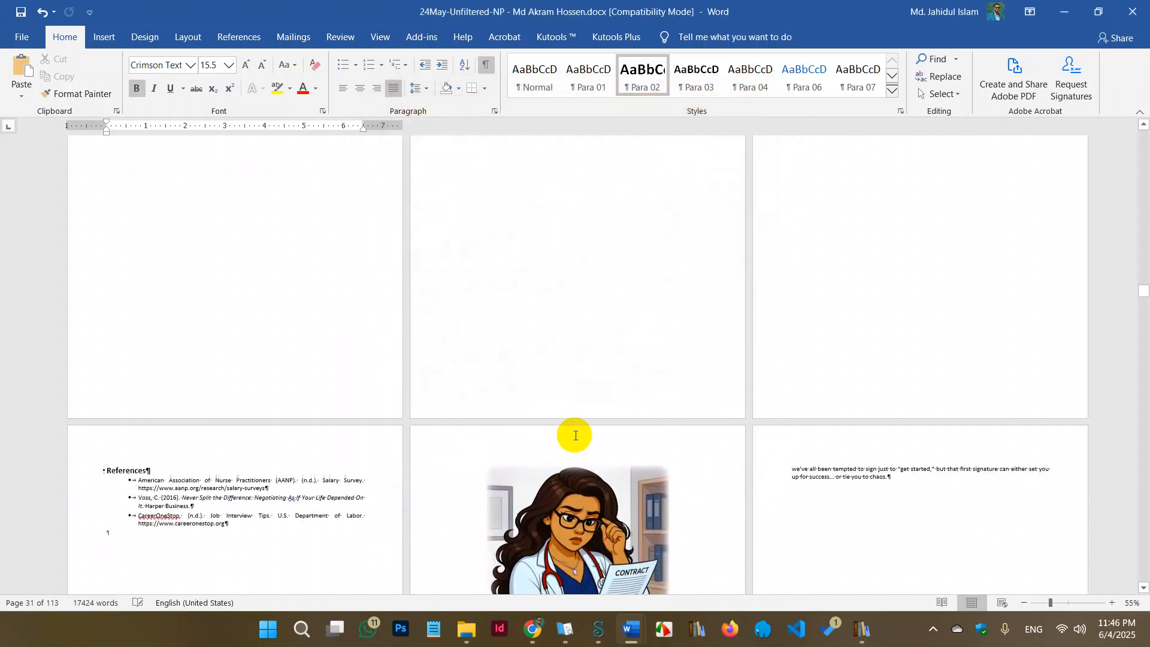
{"action": "scroll", "coordinate": [573, 435], "scroll_direction": "down", "scroll_amount": 10}
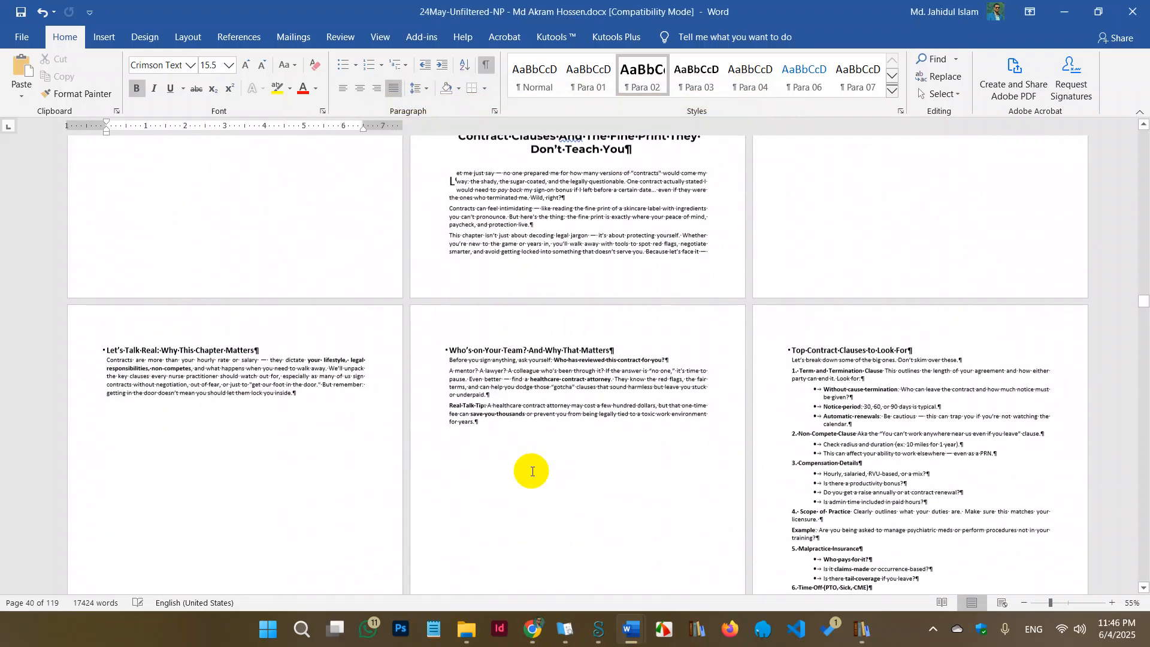
{"action": "scroll", "coordinate": [532, 472], "scroll_direction": "down", "scroll_amount": 8}
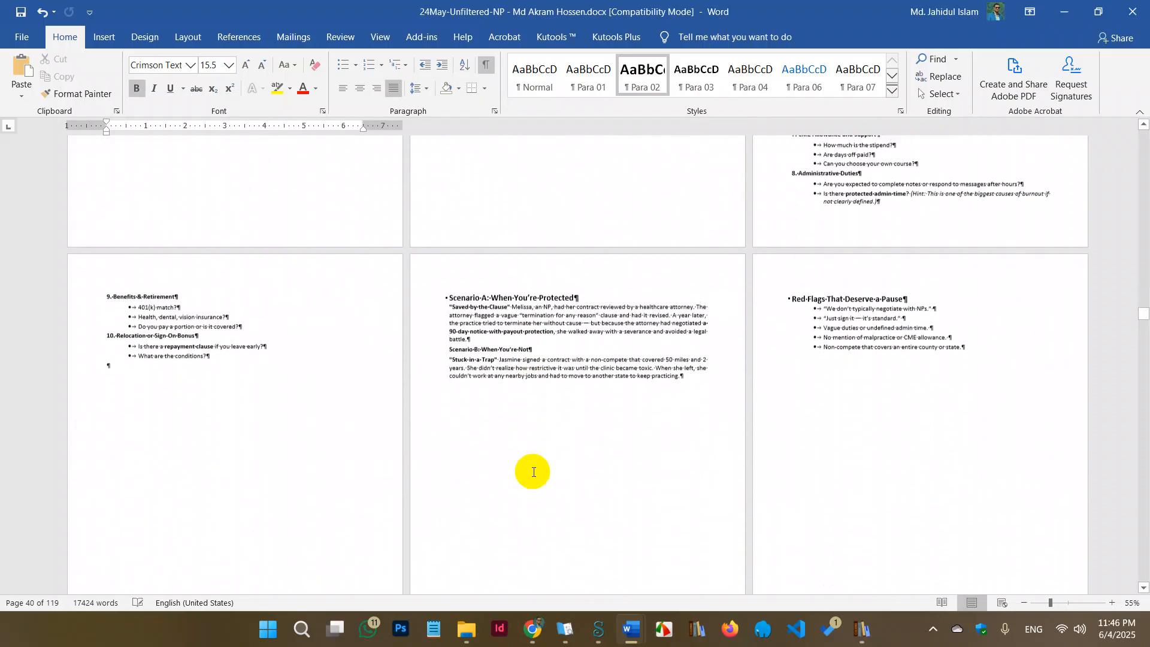
{"action": "scroll", "coordinate": [533, 471], "scroll_direction": "down", "scroll_amount": 10}
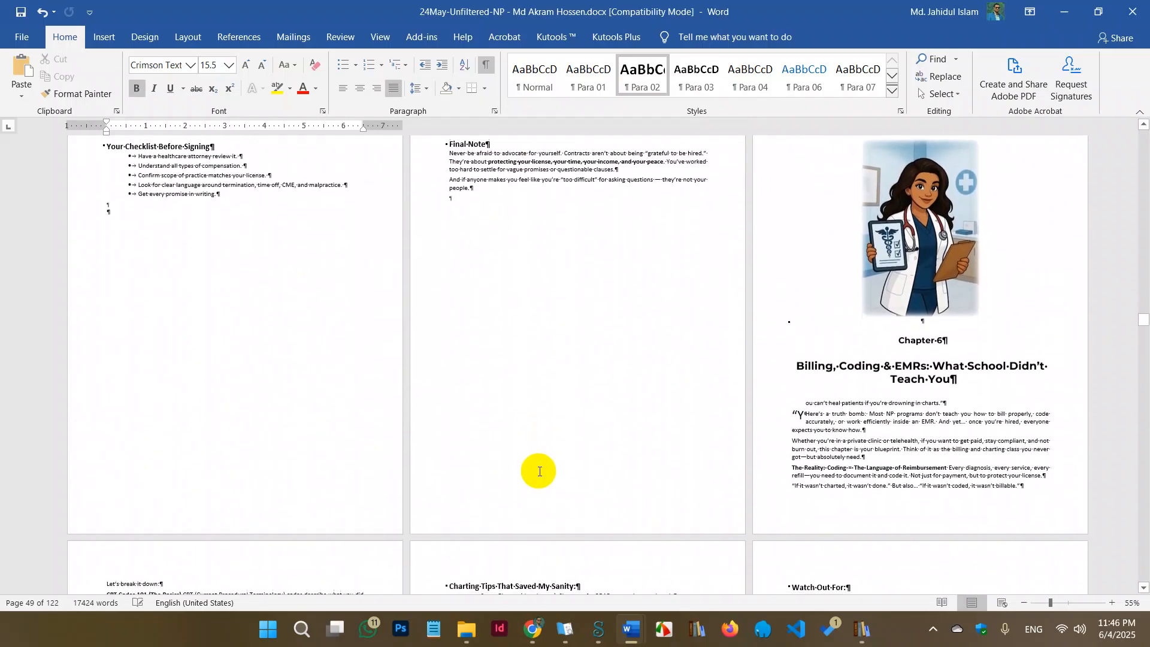
{"action": "scroll", "coordinate": [539, 472], "scroll_direction": "down", "scroll_amount": 10}
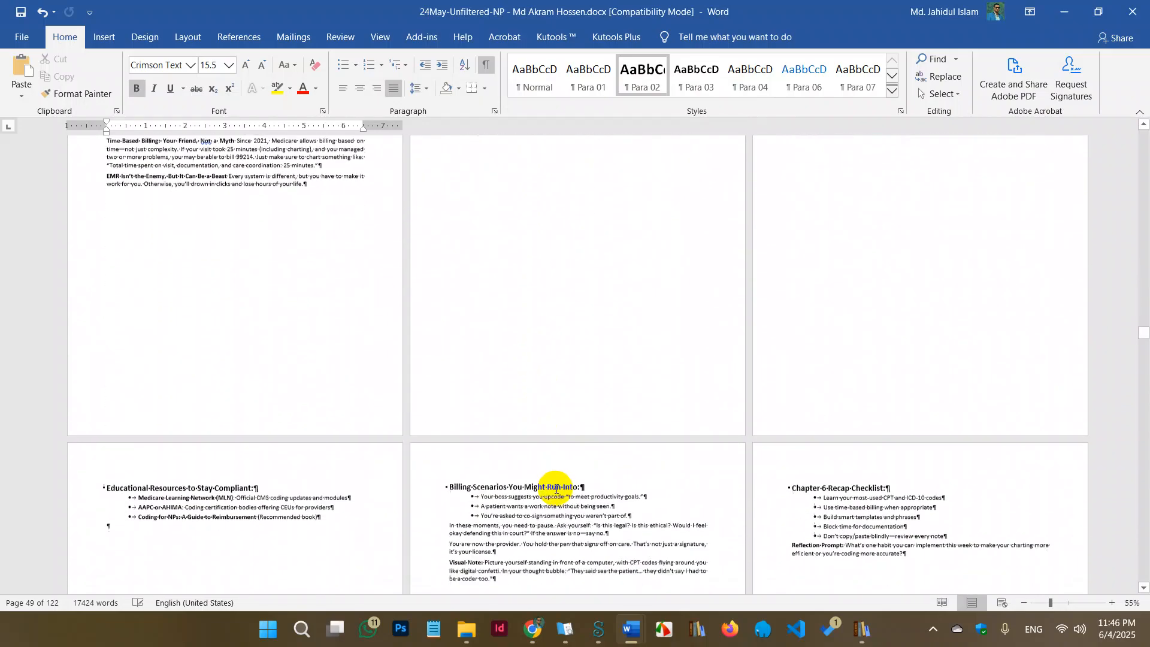
{"action": "scroll", "coordinate": [556, 489], "scroll_direction": "down", "scroll_amount": 10}
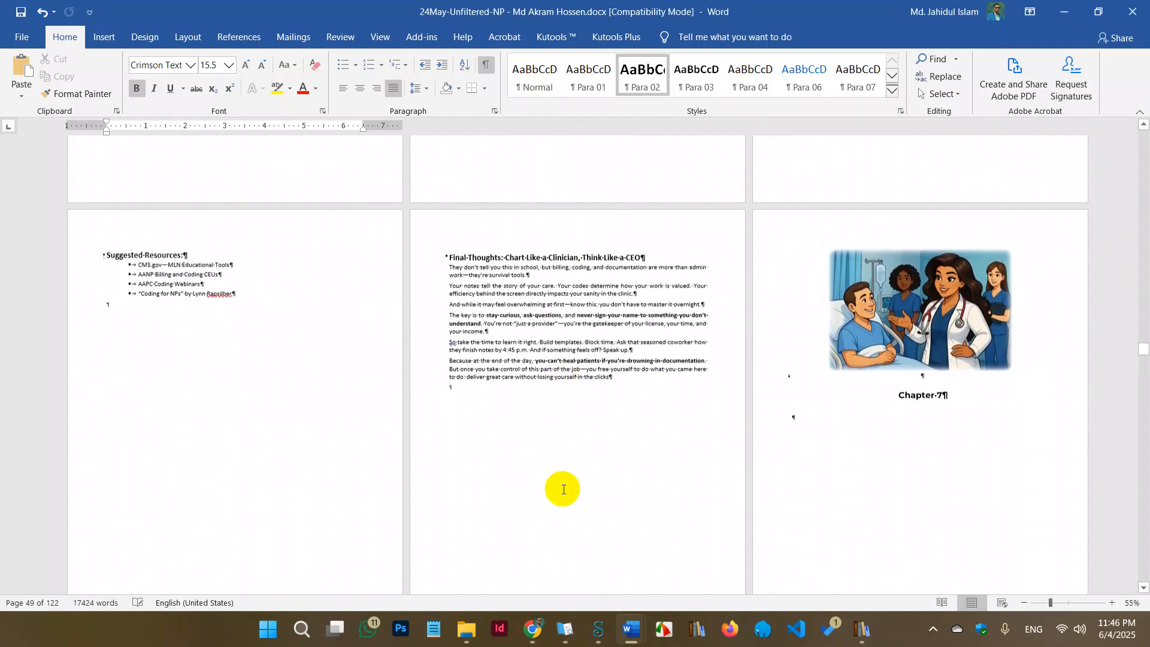
{"action": "scroll", "coordinate": [563, 489], "scroll_direction": "down", "scroll_amount": 10}
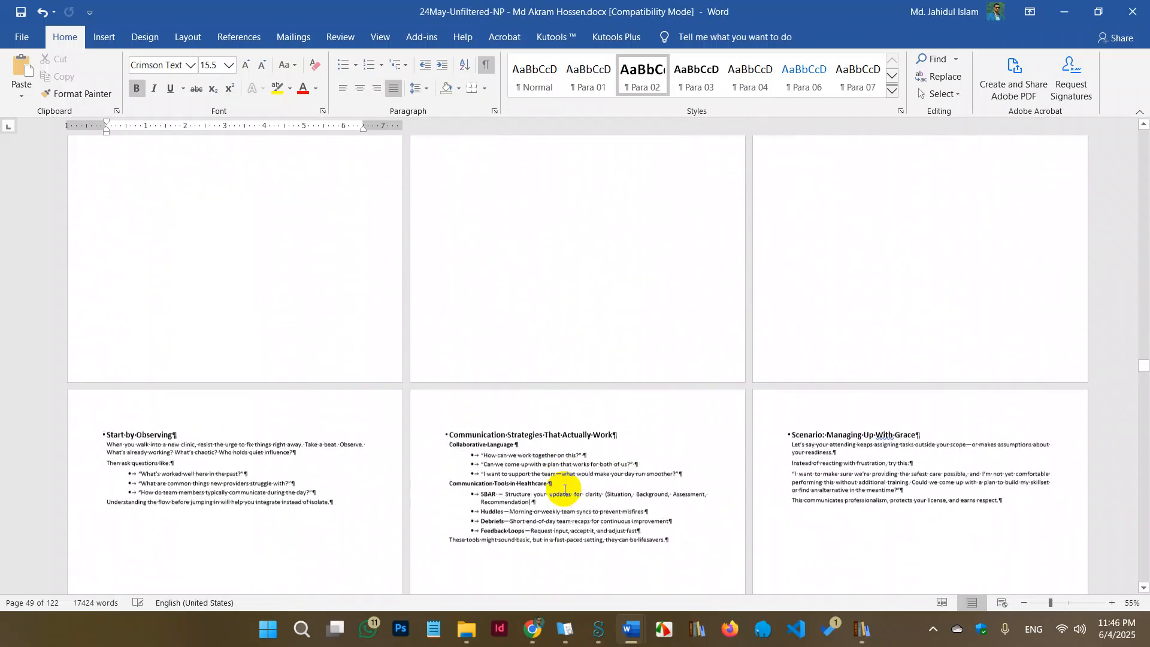
{"action": "scroll", "coordinate": [564, 489], "scroll_direction": "down", "scroll_amount": 1}
{"action": "left_click", "coordinate": [560, 371]}
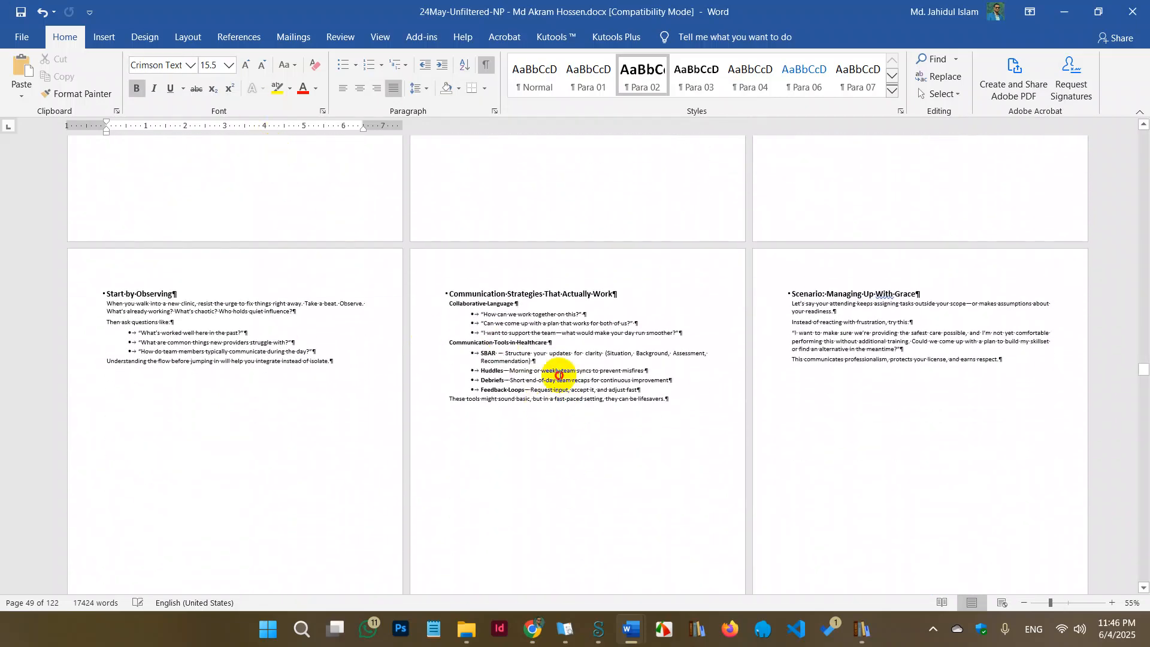